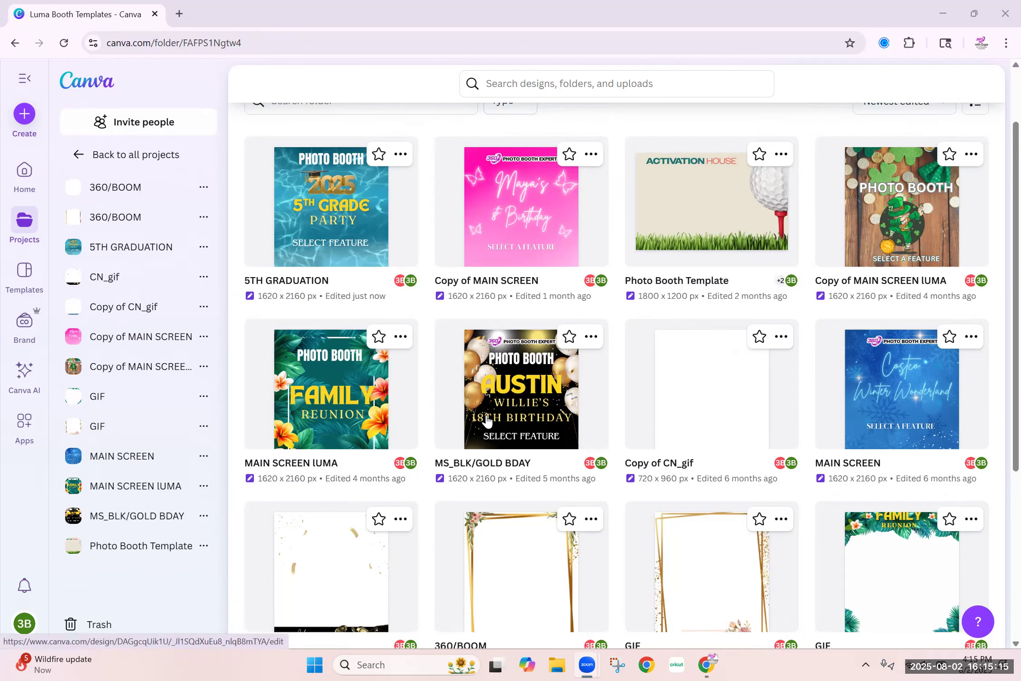
Step: Look through the designs in the Luma Booth Templates folder for a birthday template to reuse
scroll(402, 343, down, 1)
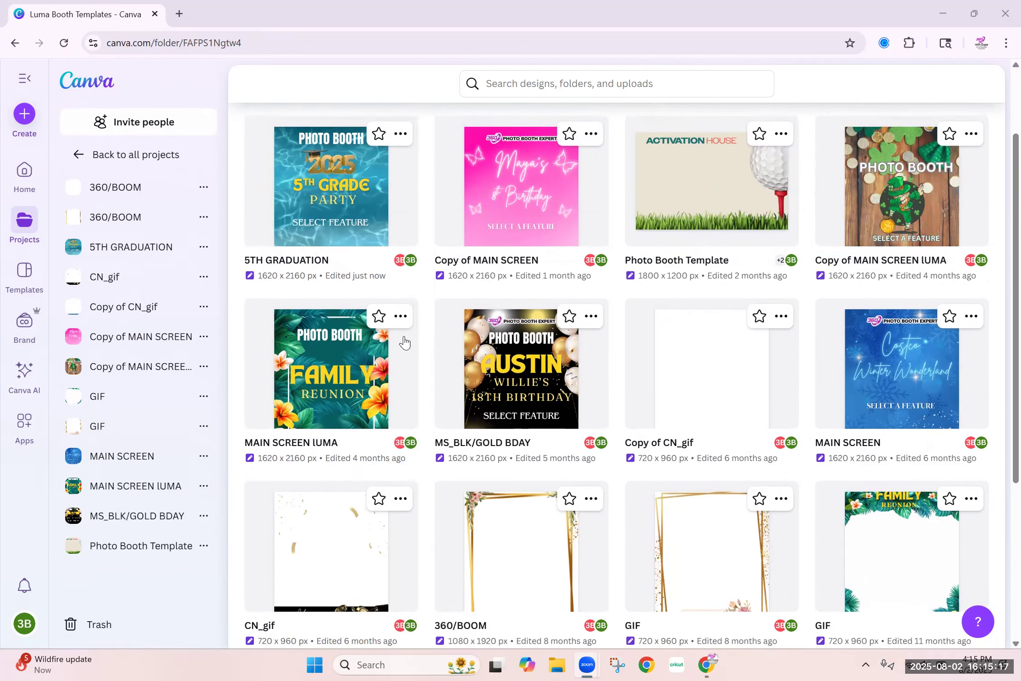
scroll(405, 342, up, 2)
scroll(404, 342, down, 1)
scroll(404, 342, up, 3)
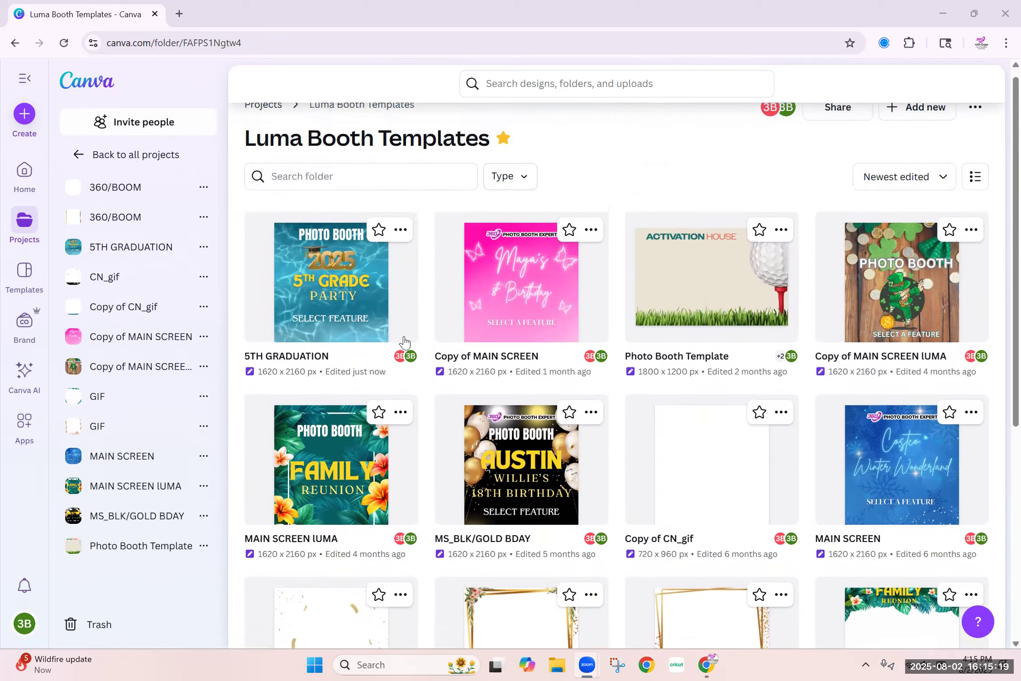
scroll(404, 340, down, 3)
scroll(404, 340, up, 2)
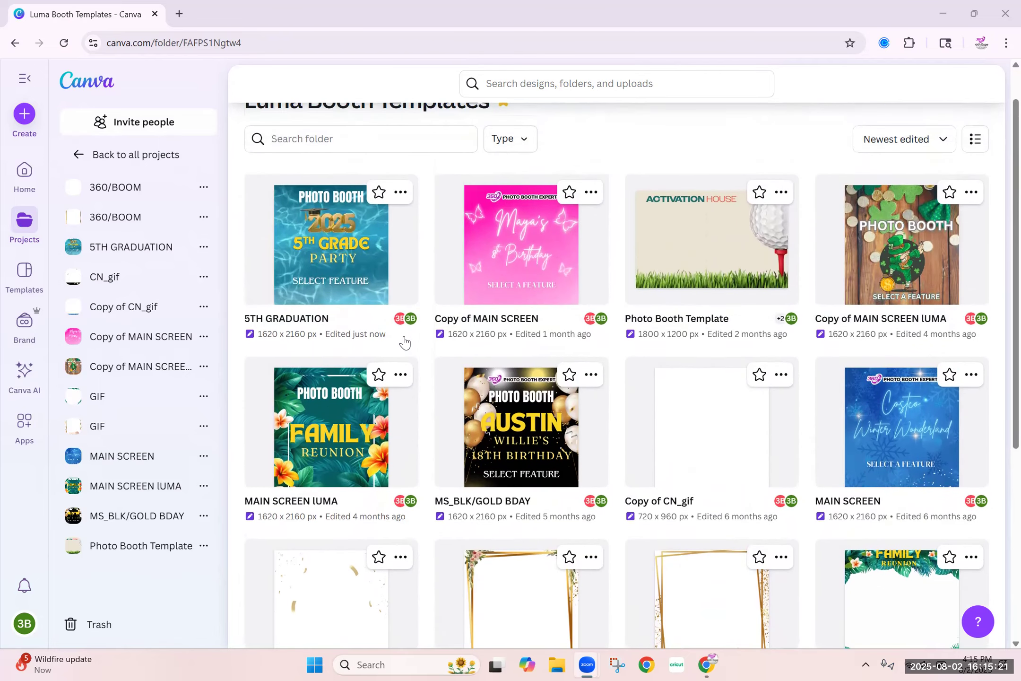
scroll(361, 221, up, 2)
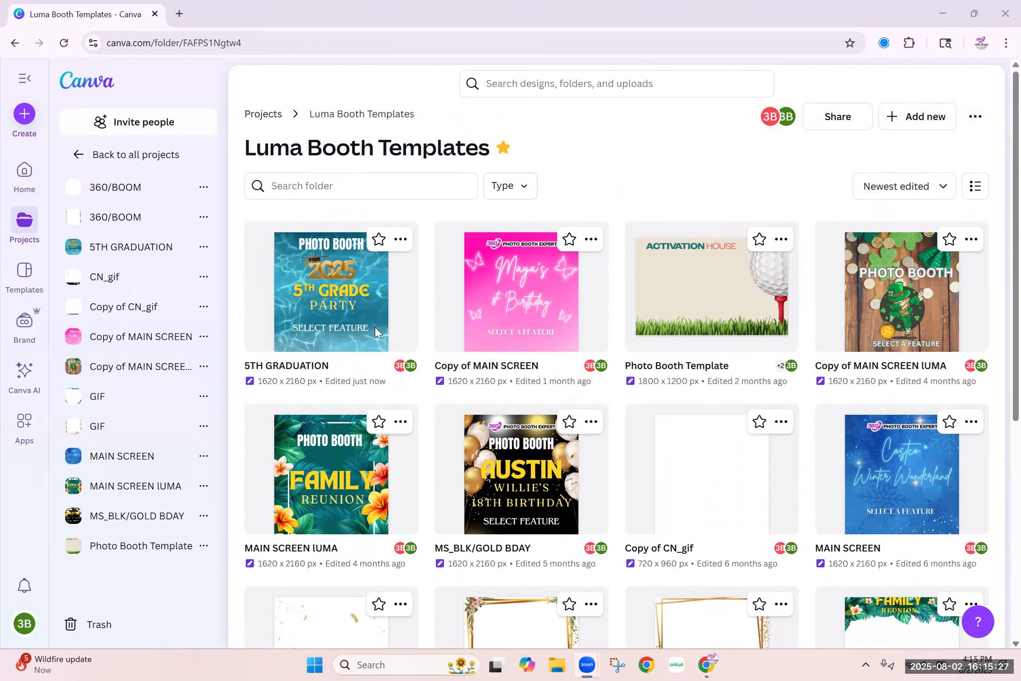
scroll(433, 392, down, 3)
scroll(434, 391, up, 2)
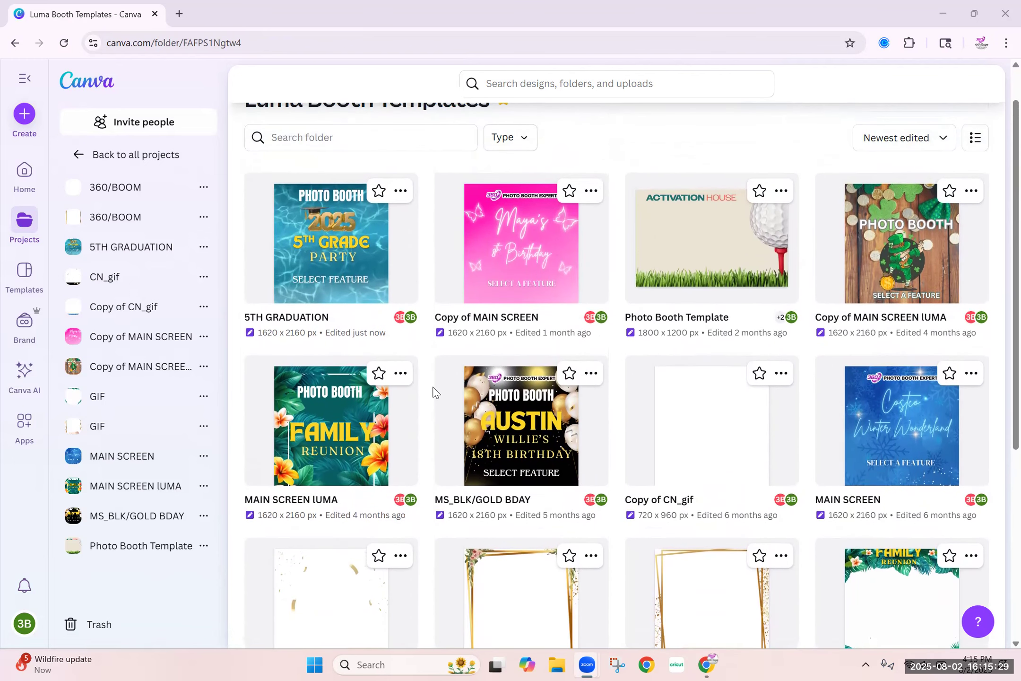
Step: Make a copy of the MS_BLK/GOLD BDAY design in the Luma Booth Templates folder
click(591, 373)
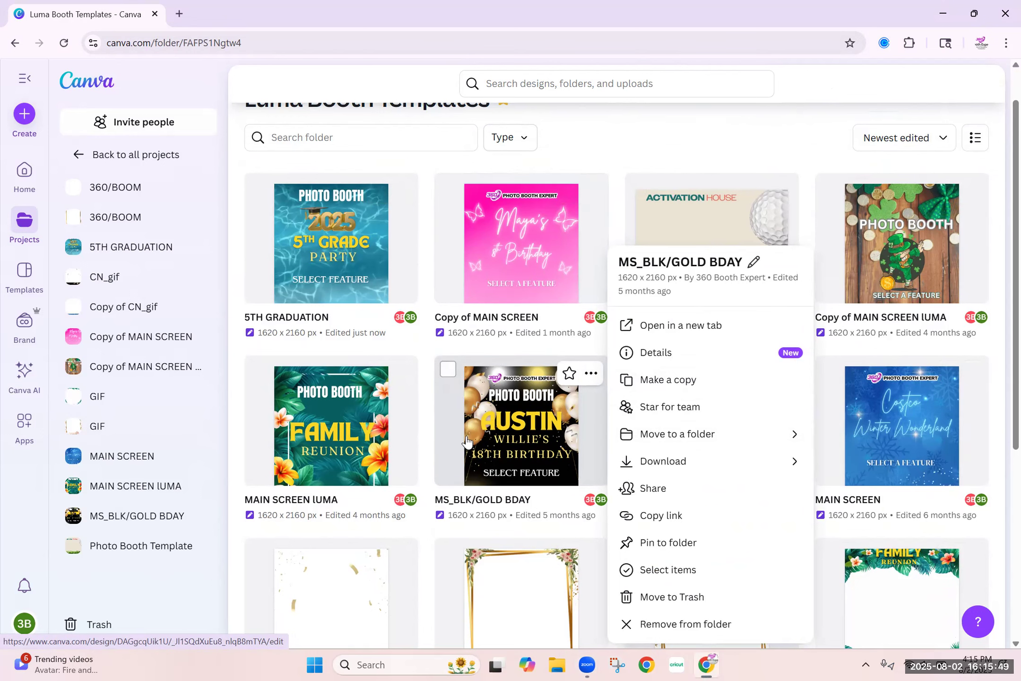
scroll(467, 441, down, 2)
scroll(467, 441, up, 2)
scroll(466, 441, down, 1)
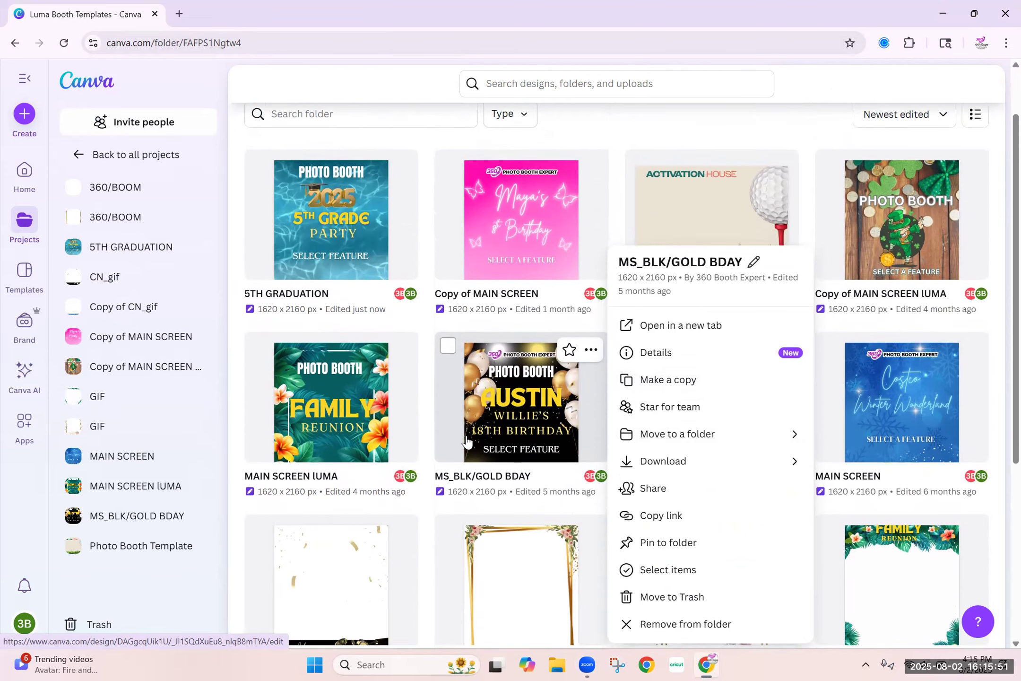
scroll(466, 441, down, 2)
scroll(520, 406, up, 3)
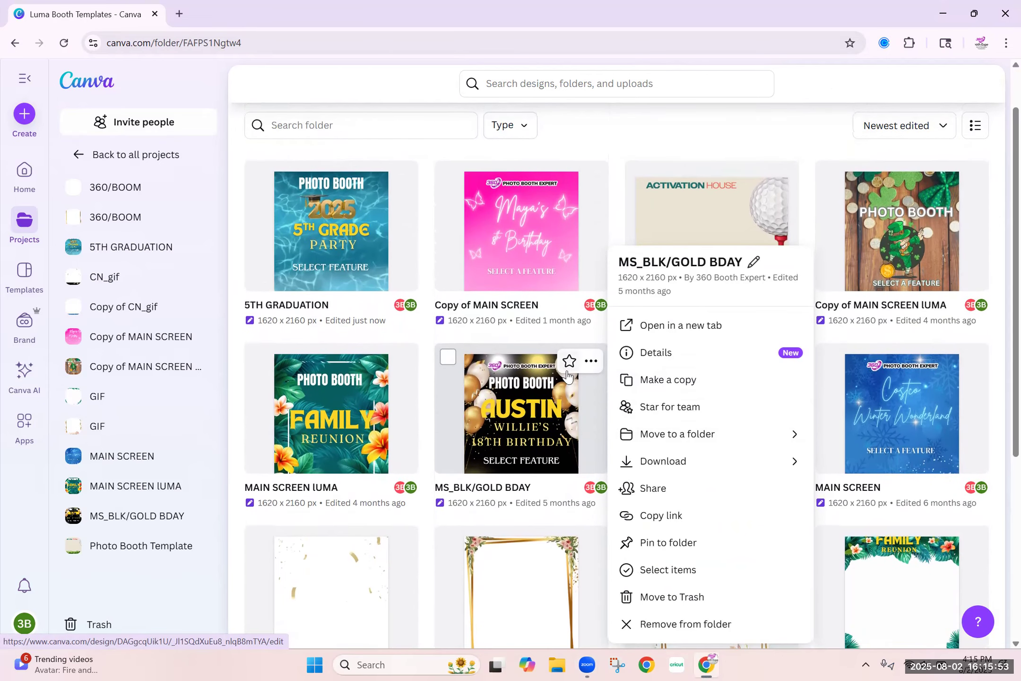
click(594, 364)
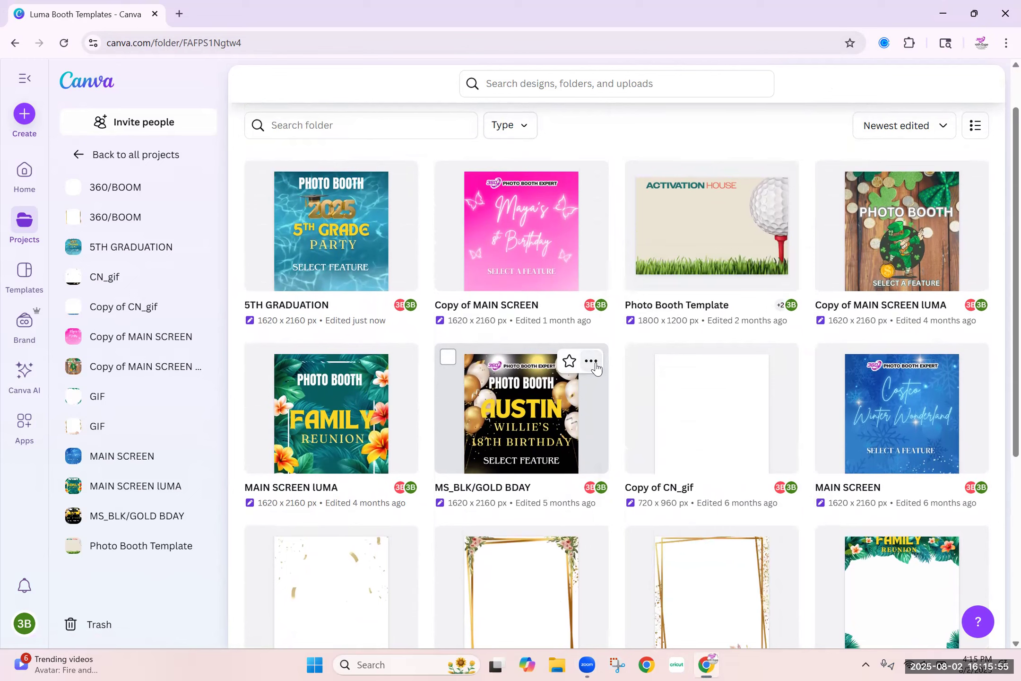
click(592, 362)
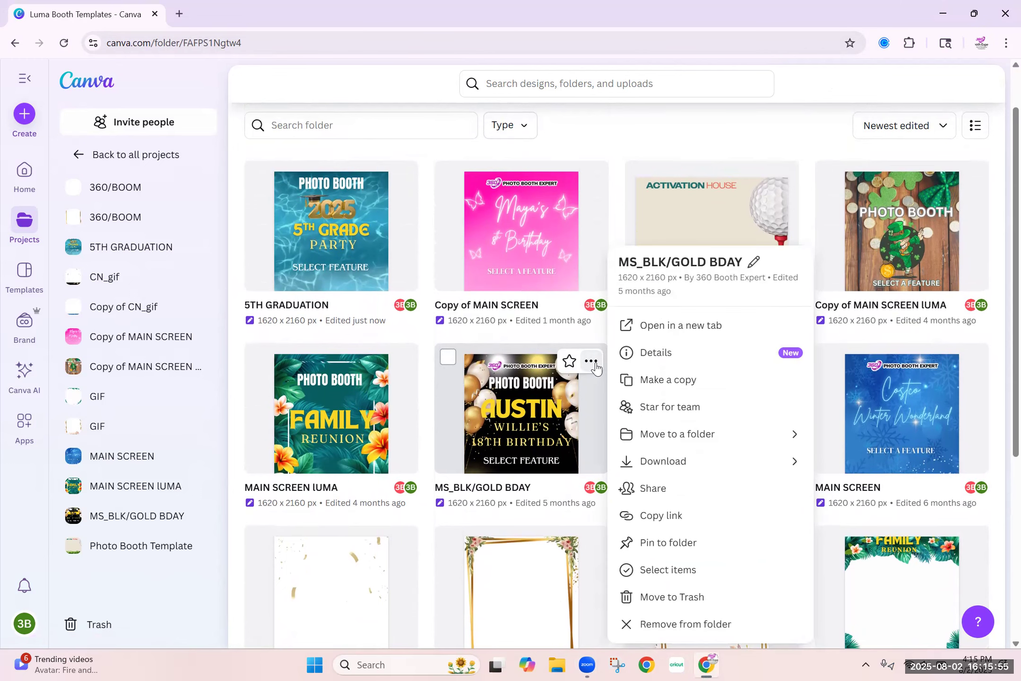
click(709, 381)
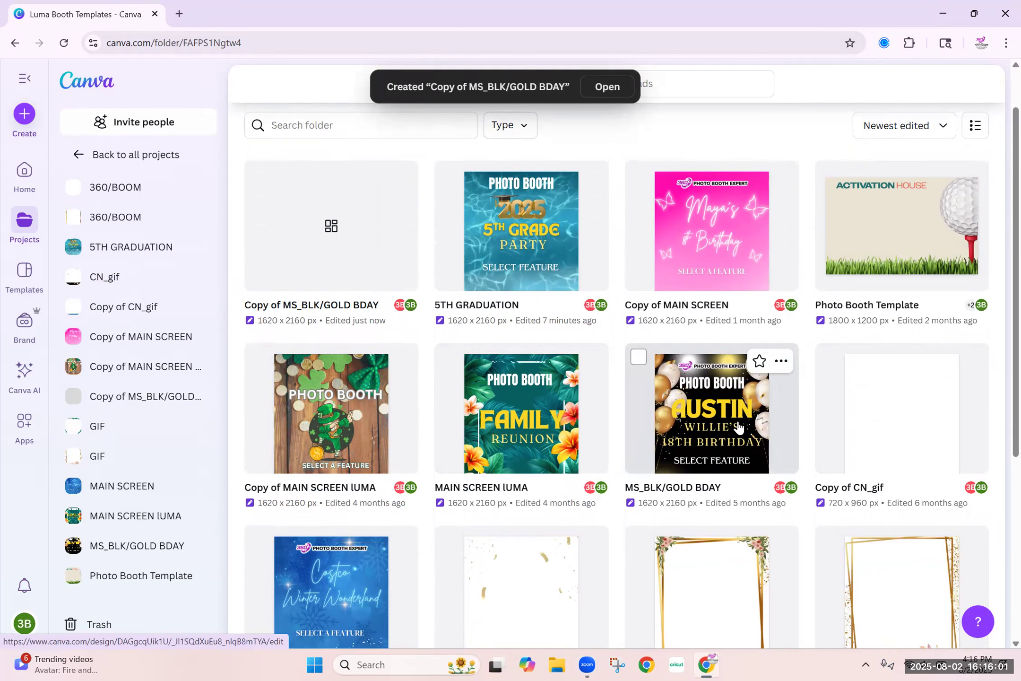
Step: Open the new copy of the MS_BLK/GOLD BDAY design for editing
scroll(672, 379, down, 1)
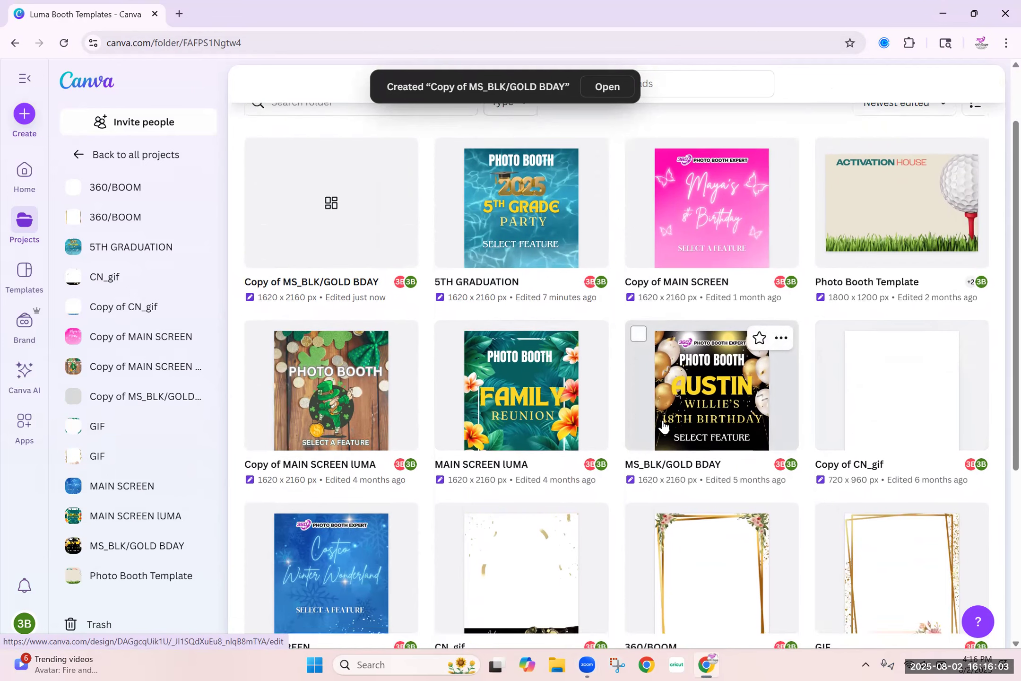
scroll(664, 426, up, 2)
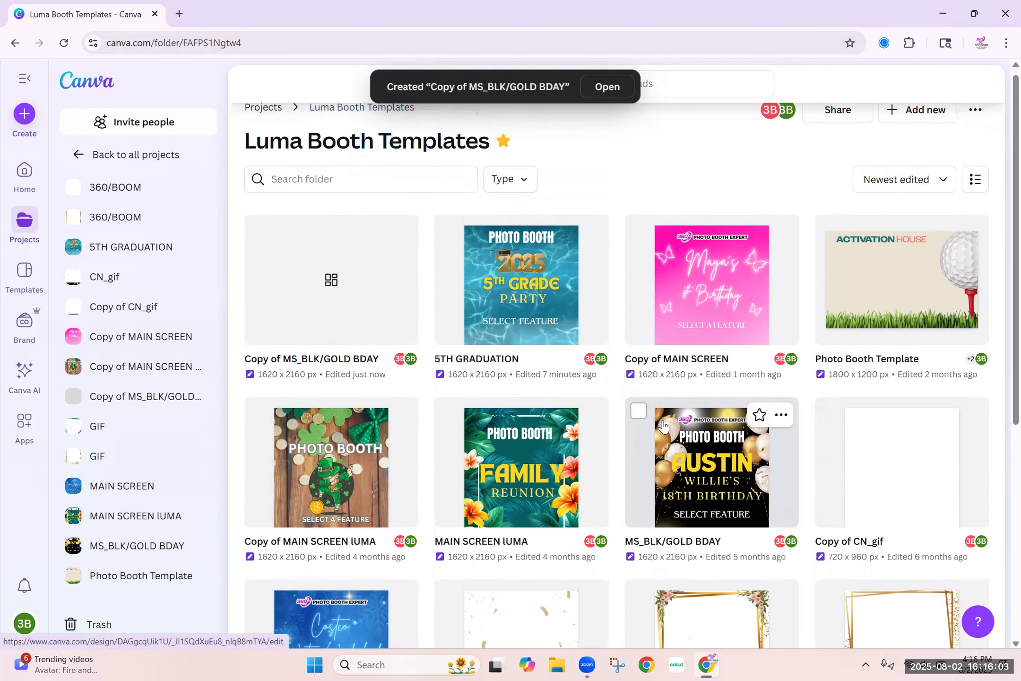
click(323, 282)
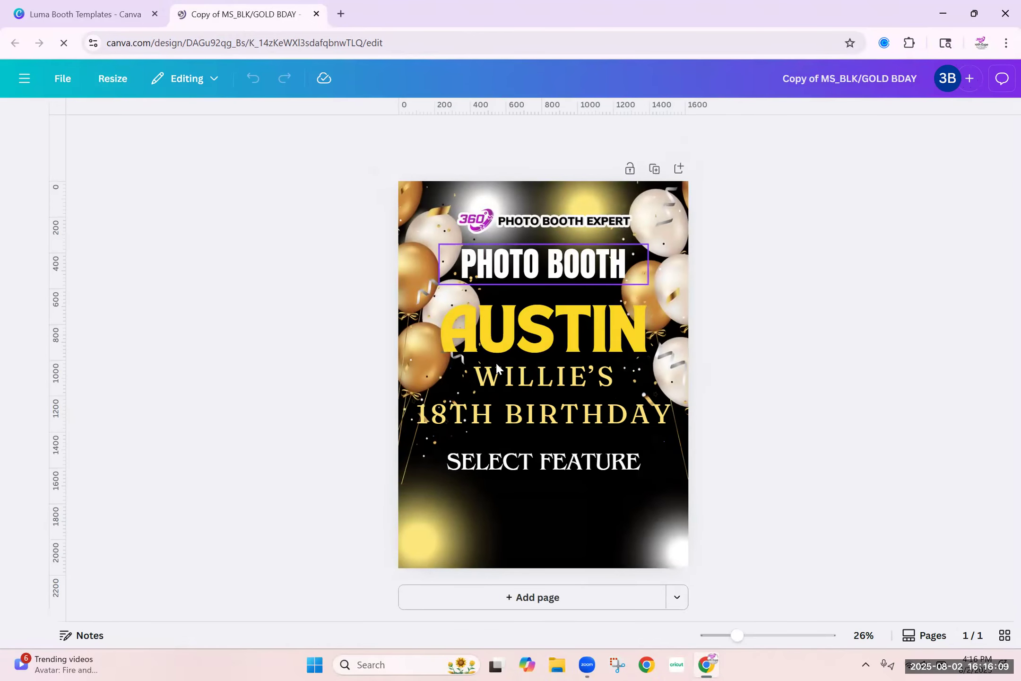
Step: Replace the large yellow name headline with the new celebrant's first name in capitals, in possessive form
click(571, 335)
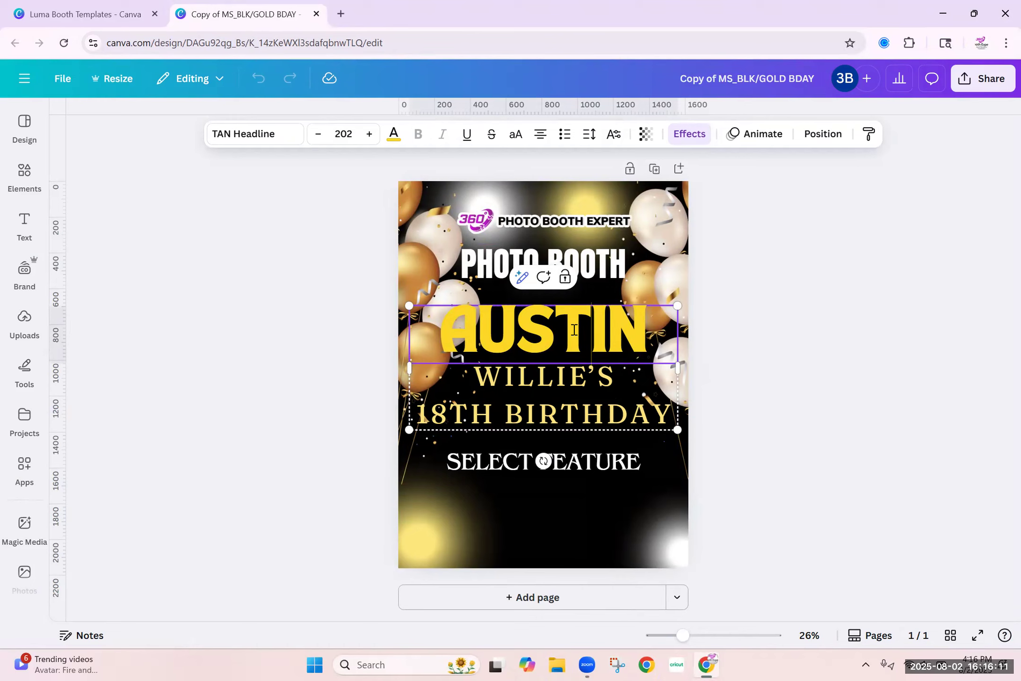
double_click(574, 330)
text(mICH)
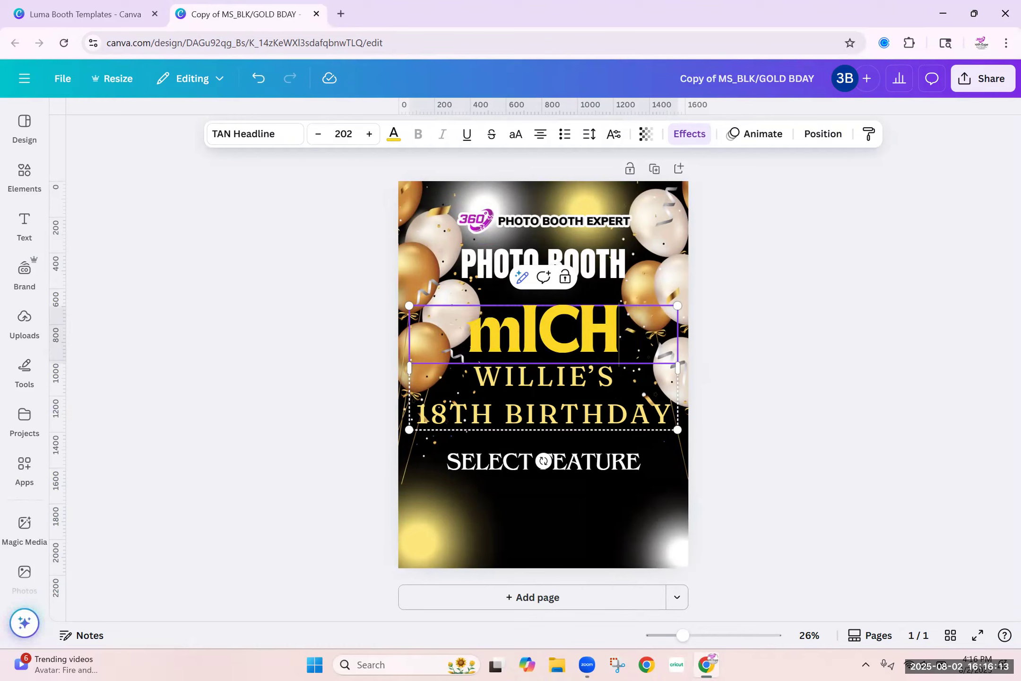
key(BackSpace)
key(BackSpace)
key(BackSpace)
key(BackSpace)
text(MICHAEL)
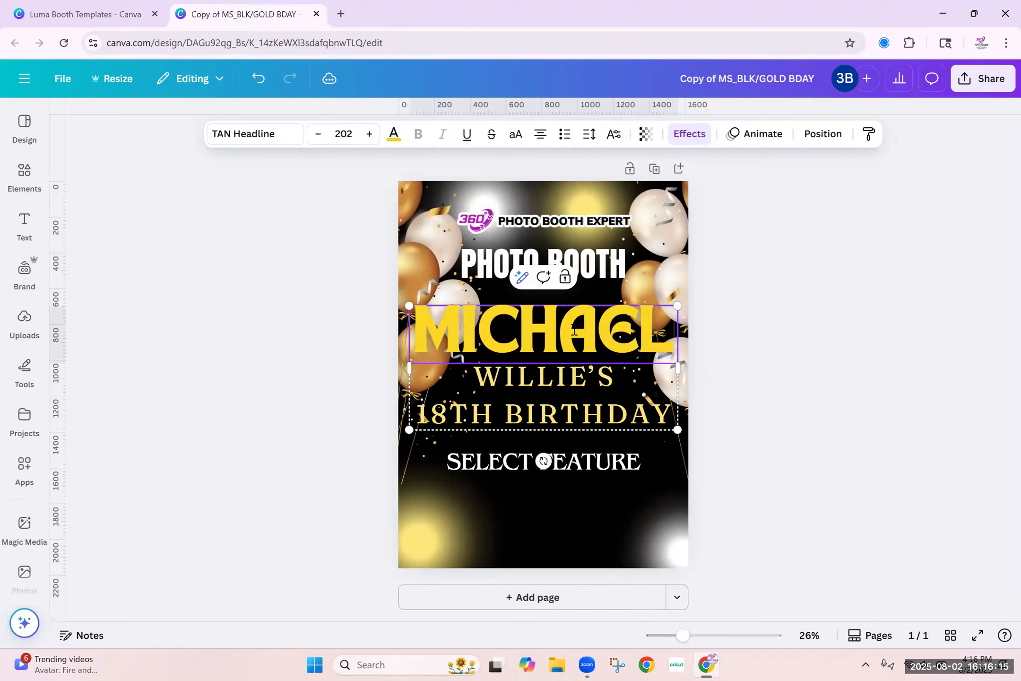
text('S)
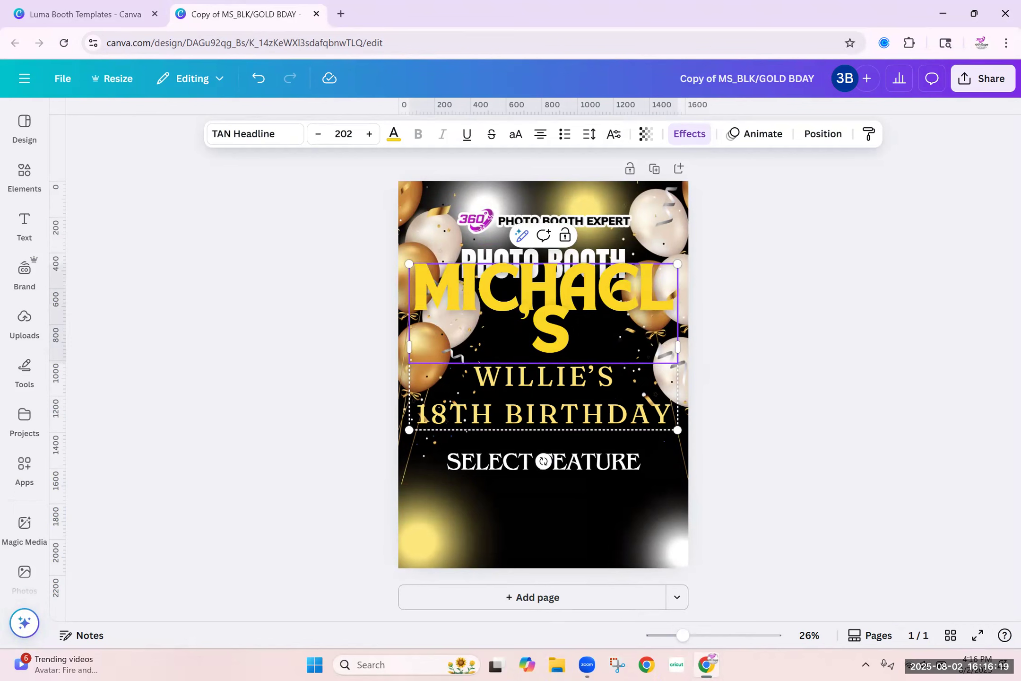
Step: Set the font size of the whole yellow name headline to 160
key(ctrl+a)
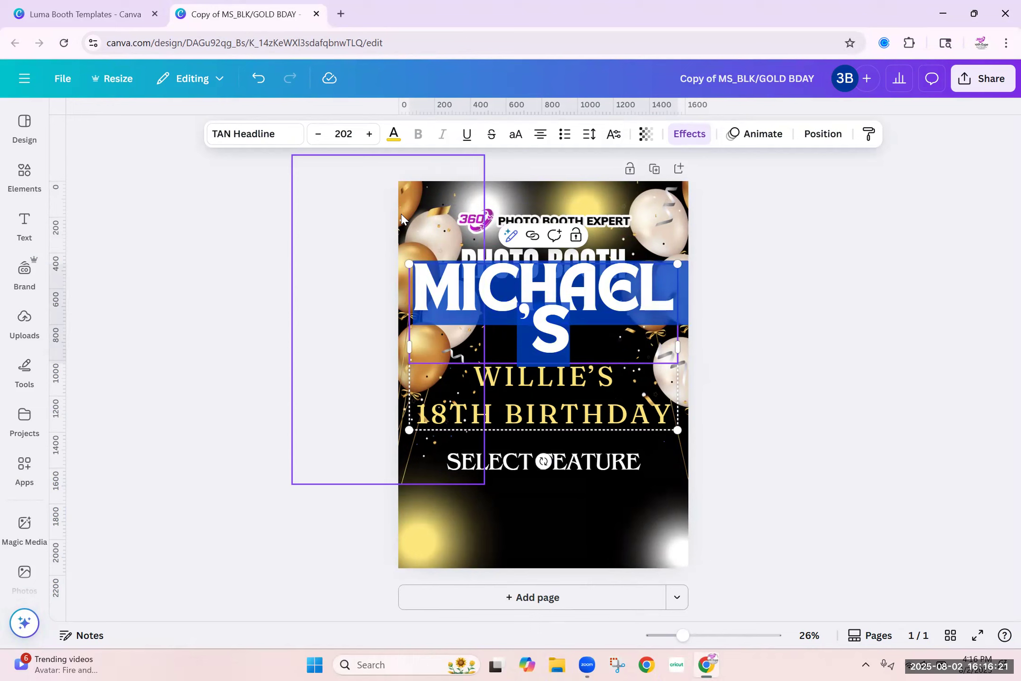
click(346, 134)
text(190)
key(Return)
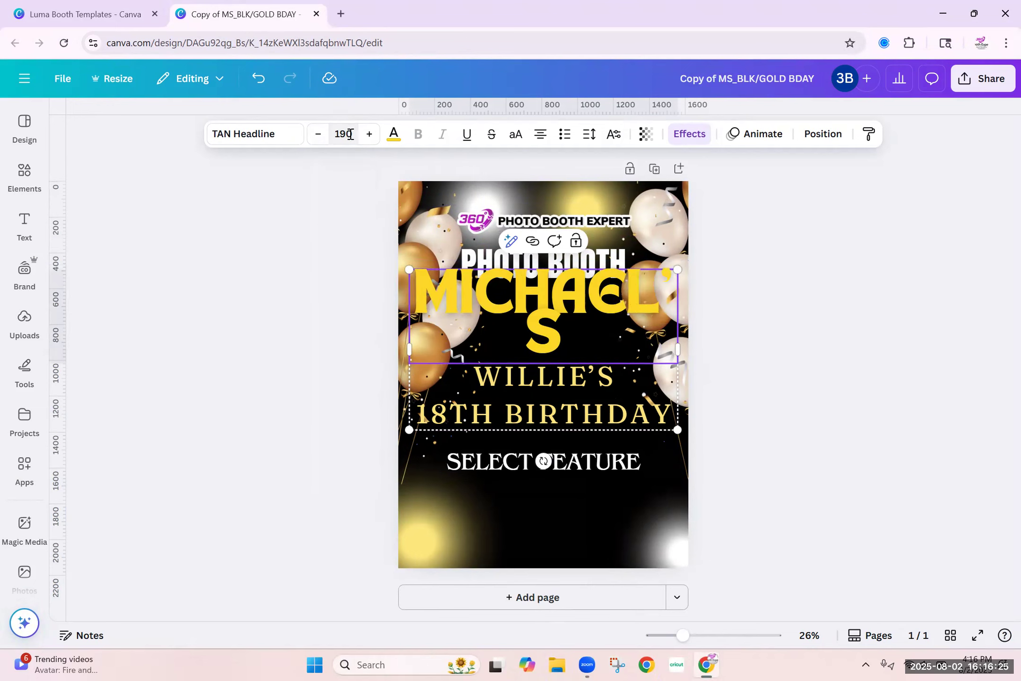
click(349, 134)
text(160)
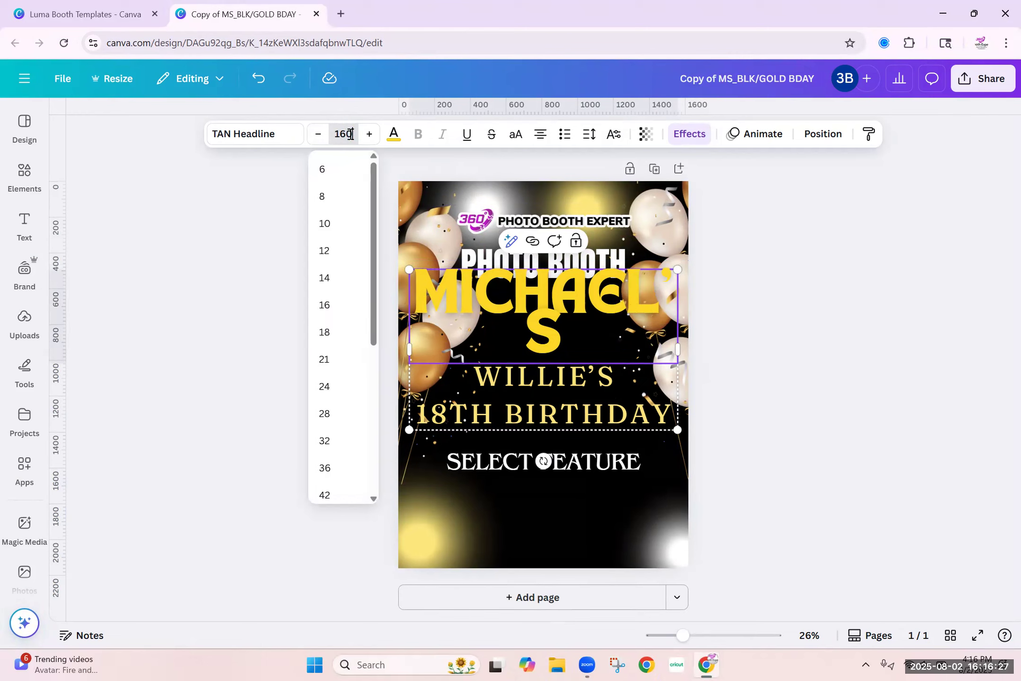
key(Return)
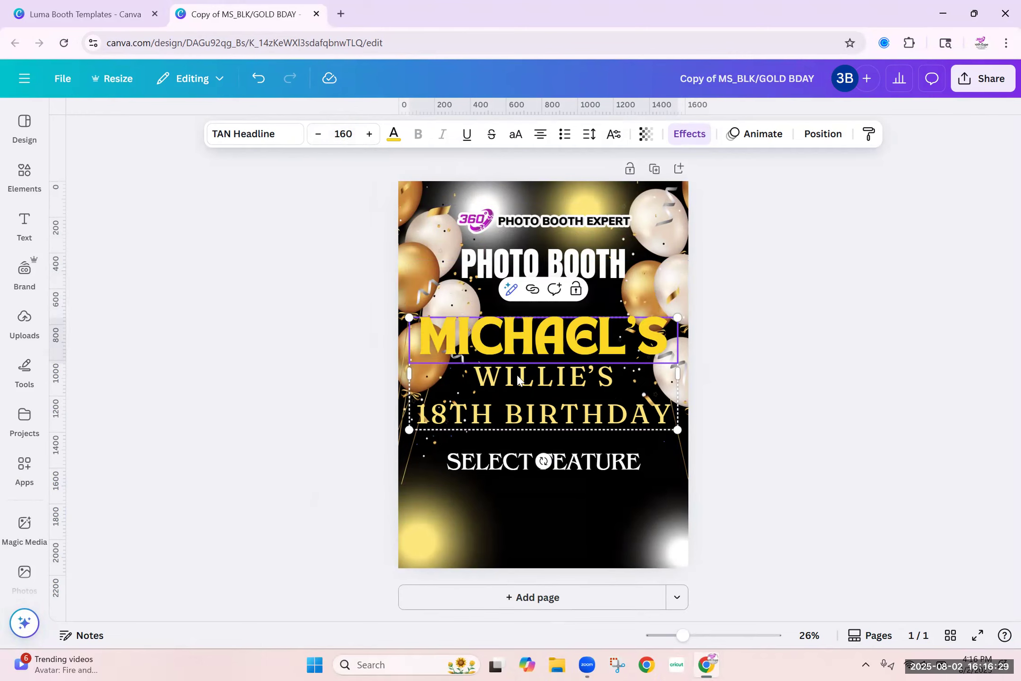
Step: Replace the text below the name headline with "40TH BIRTHDAY", breaking it into two lines after "40TH"
click(556, 382)
double_click(556, 382)
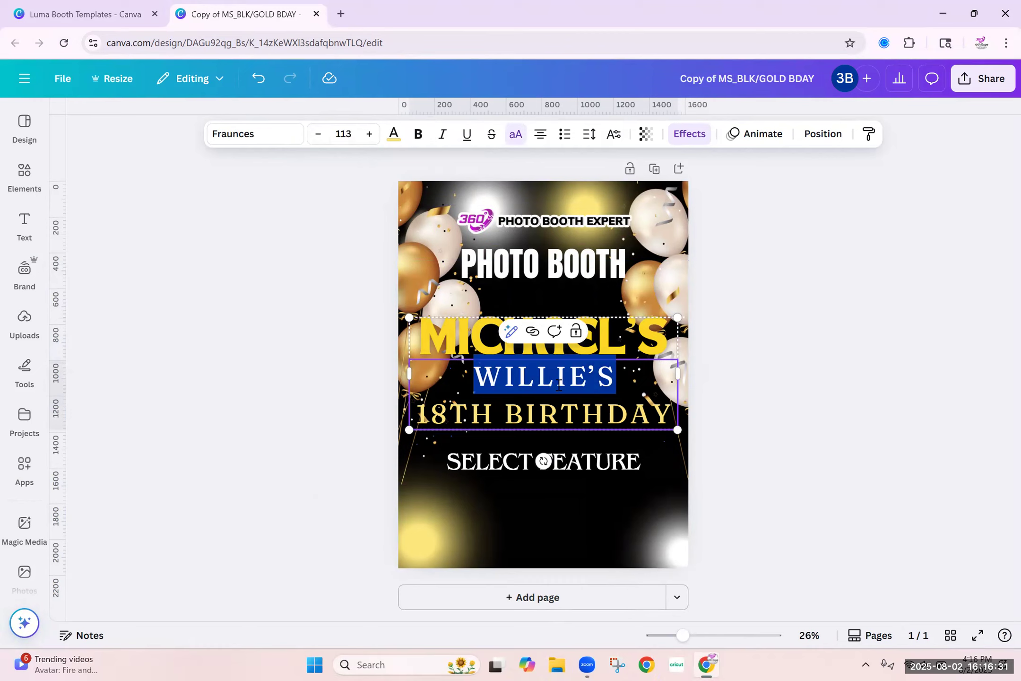
key(ctrl+a)
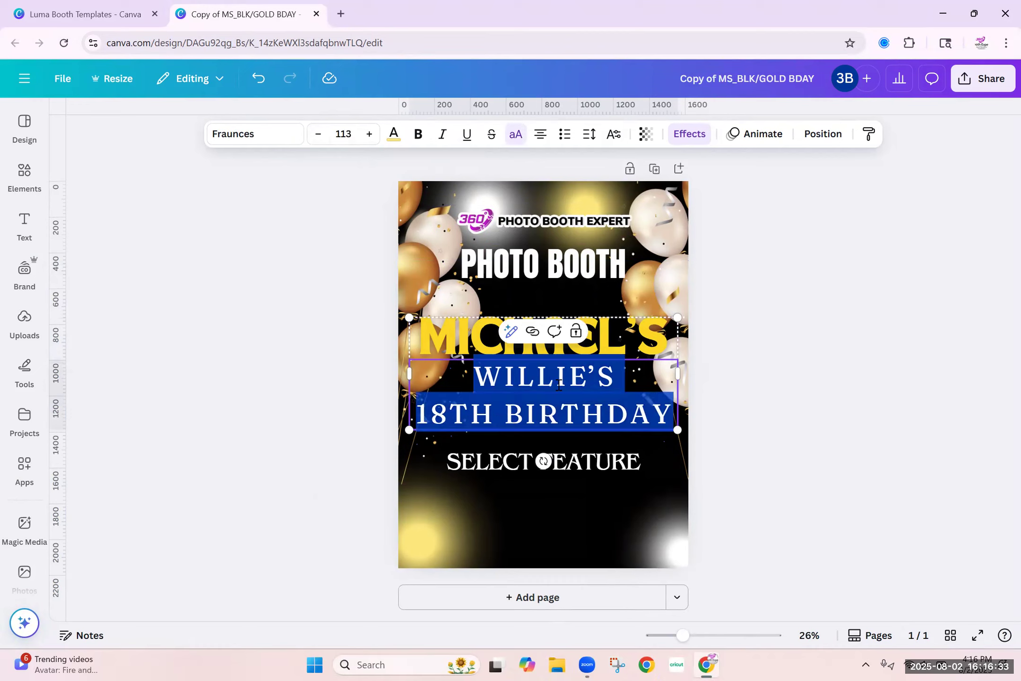
click(558, 385)
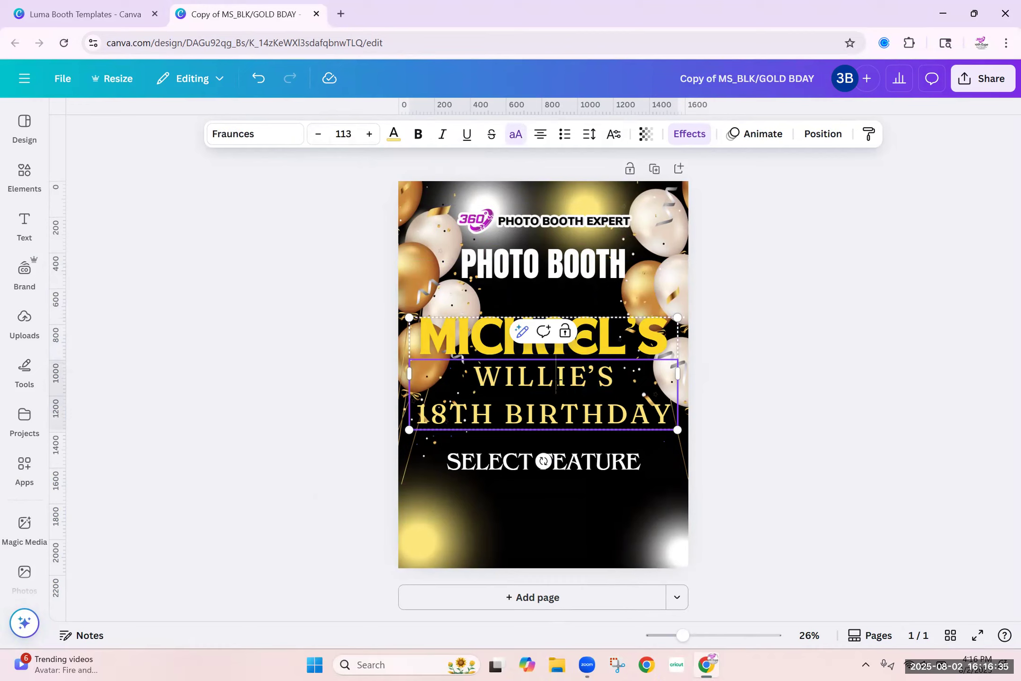
key(ctrl+a)
text(40TH BIRTHDAY)
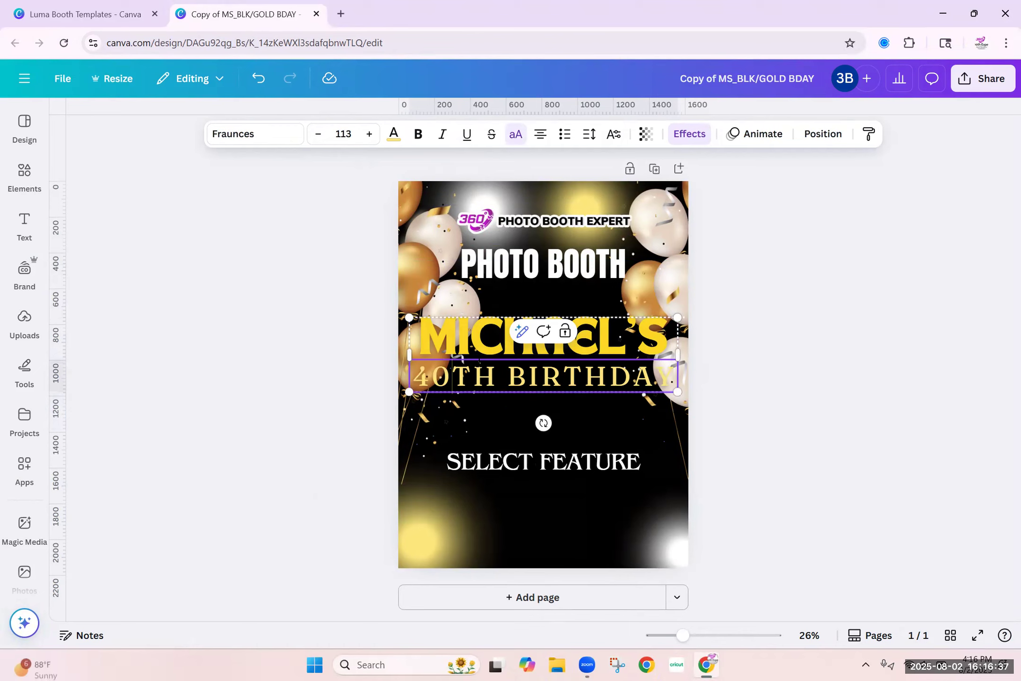
click(507, 375)
key(Return)
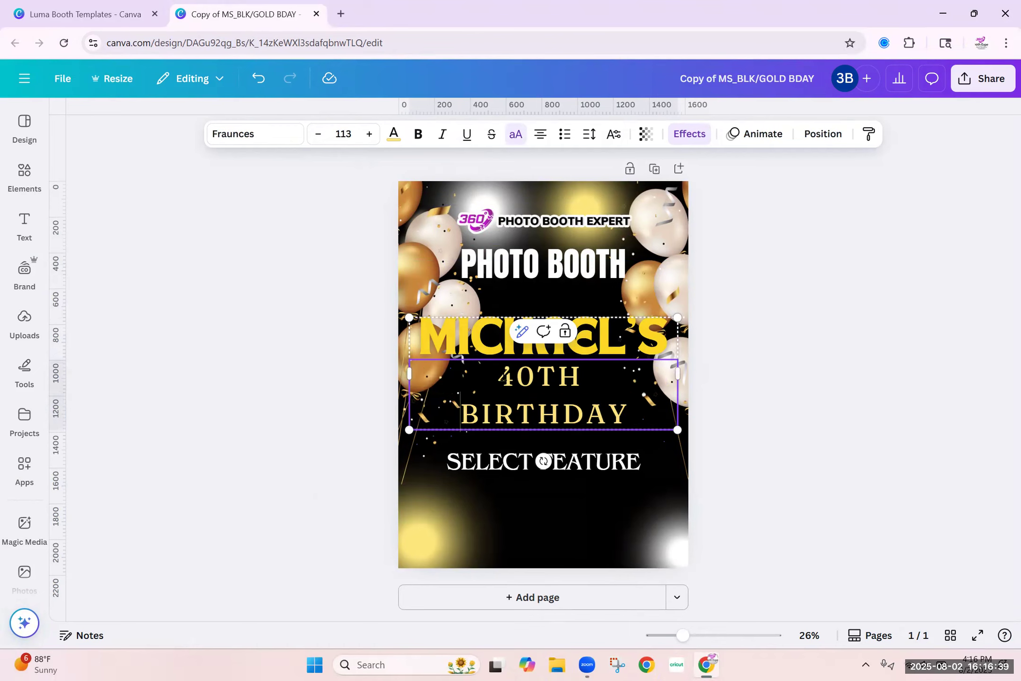
click(820, 373)
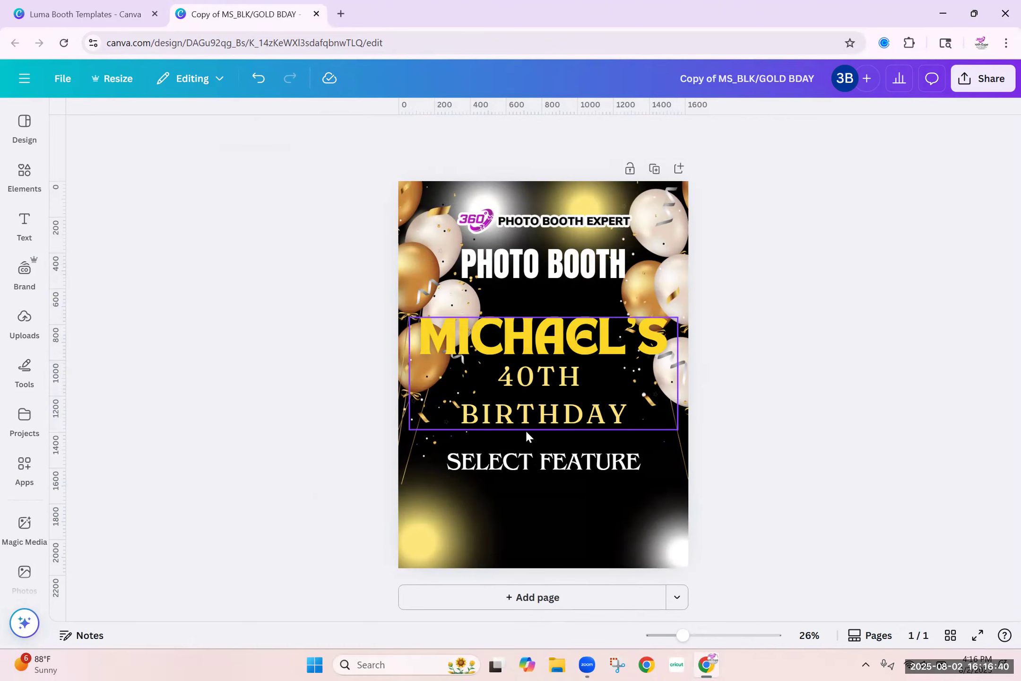
Step: Move the "SELECT FEATURE" text slightly up and shift the yellow glow at the page's lower left further down
click(547, 469)
mouse_move(547, 468)
mouse_down()
mouse_move(551, 455)
mouse_move(549, 466)
mouse_up()
drag(447, 532, 445, 568)
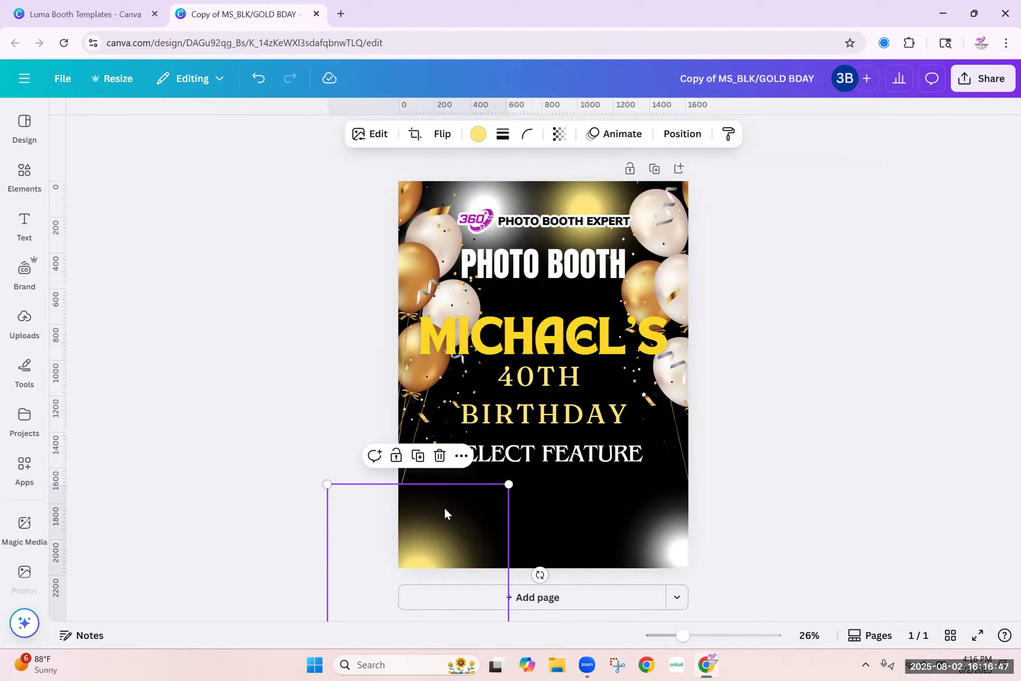
Step: Move the left balloon cluster down and outward, and nudge the name and birthday text group slightly up
drag(410, 254, 390, 341)
mouse_move(684, 264)
mouse_down()
mouse_move(727, 394)
mouse_move(703, 356)
mouse_move(687, 360)
mouse_move(698, 309)
mouse_move(684, 265)
mouse_up()
click(539, 378)
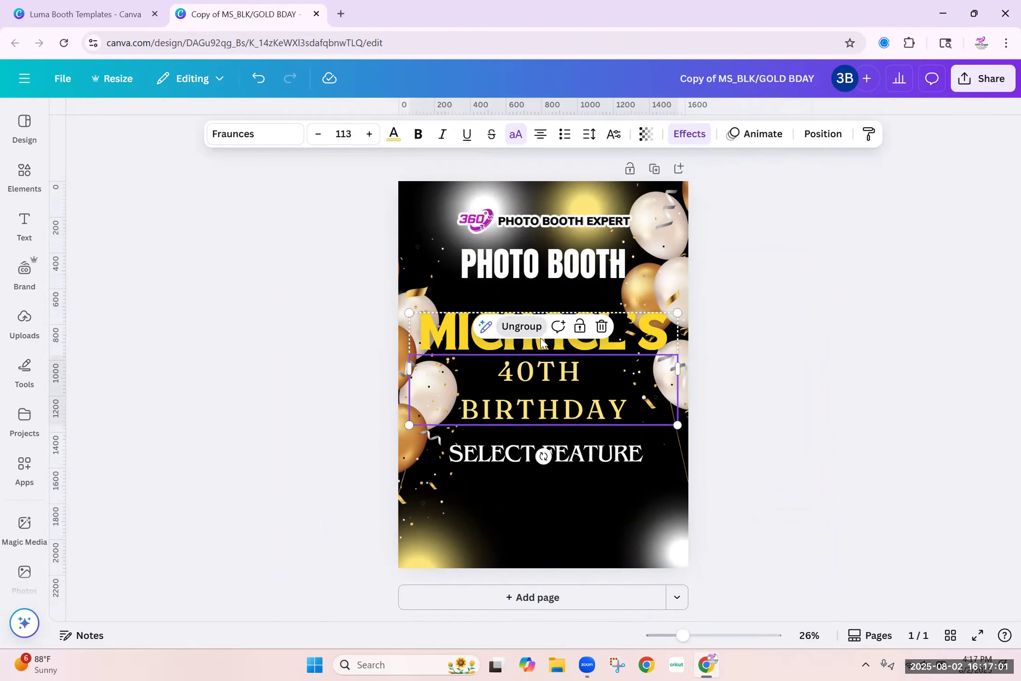
click(341, 251)
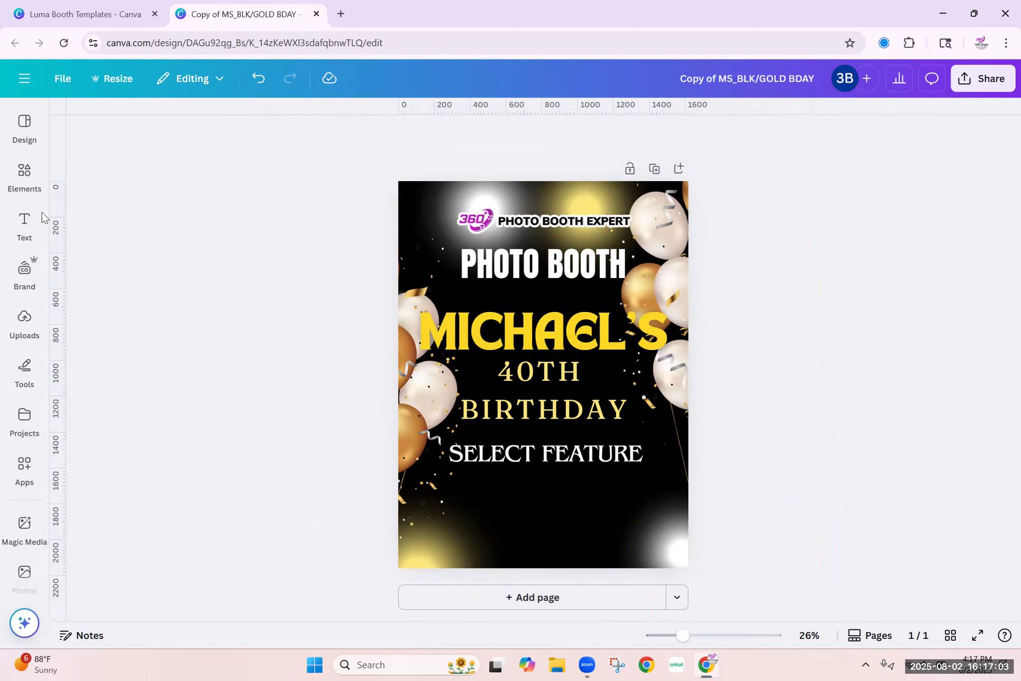
Step: Search the elements library for "CIGAR" and show all matching graphics
click(26, 175)
click(150, 120)
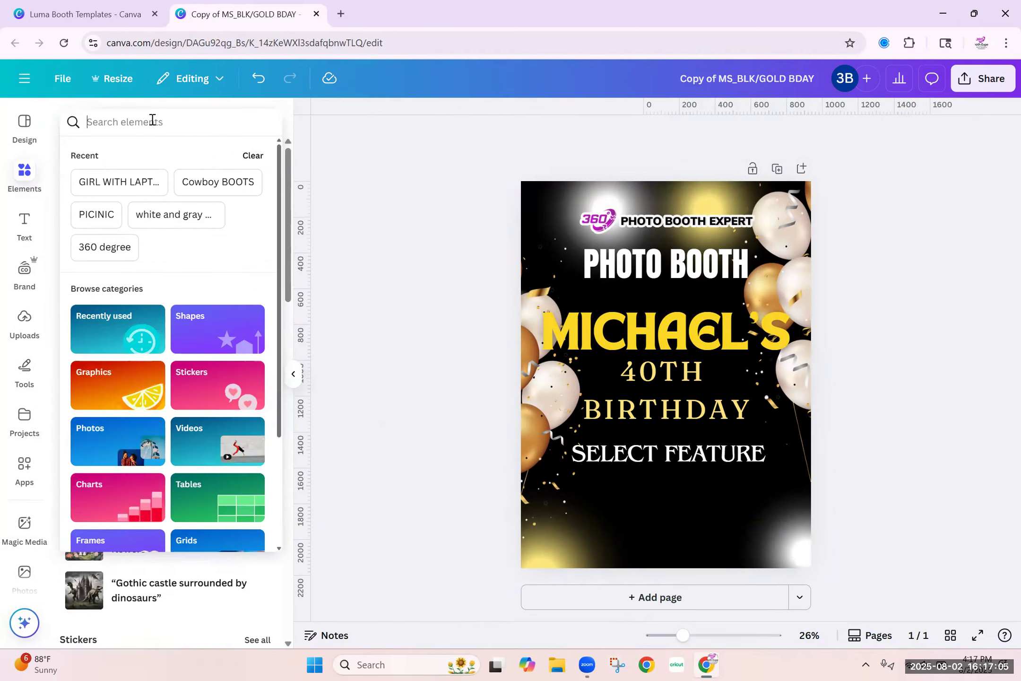
text(CIG)
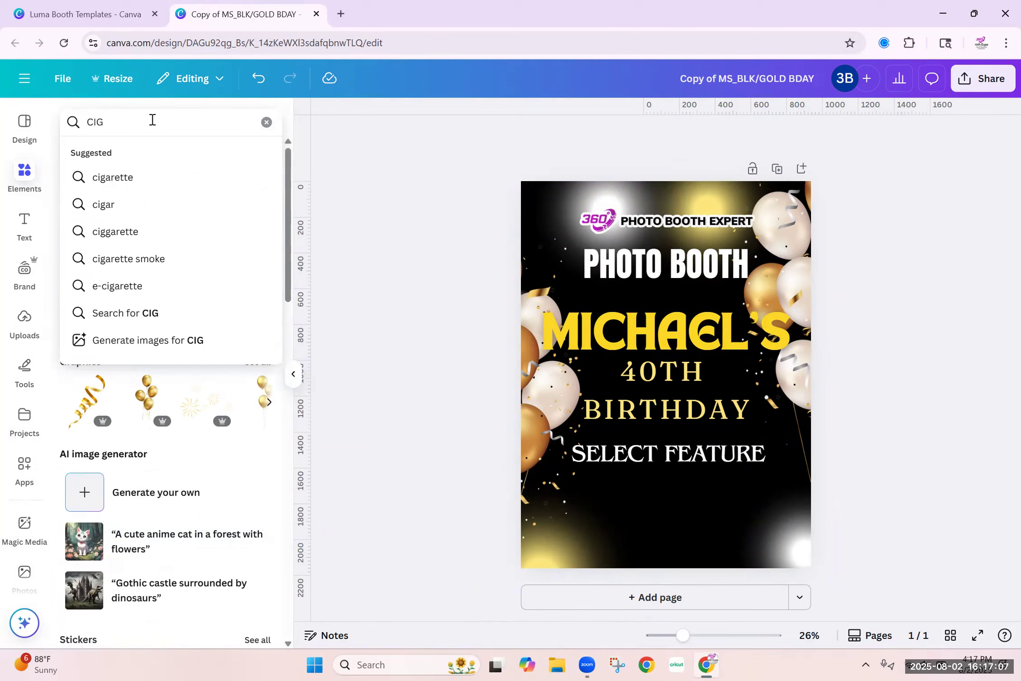
text(AR)
key(Return)
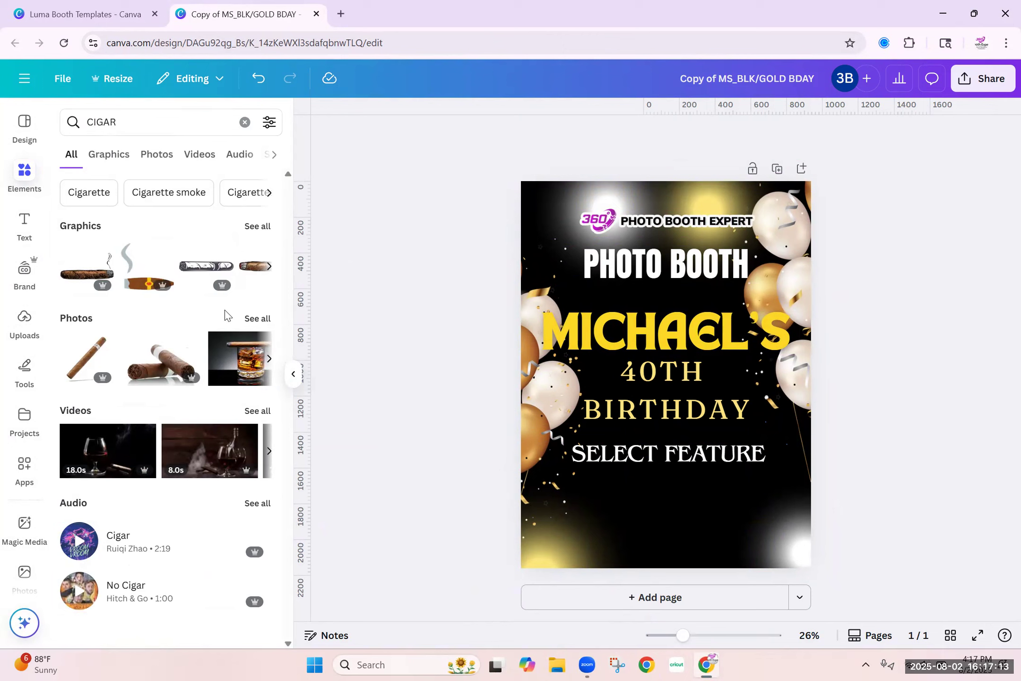
click(258, 231)
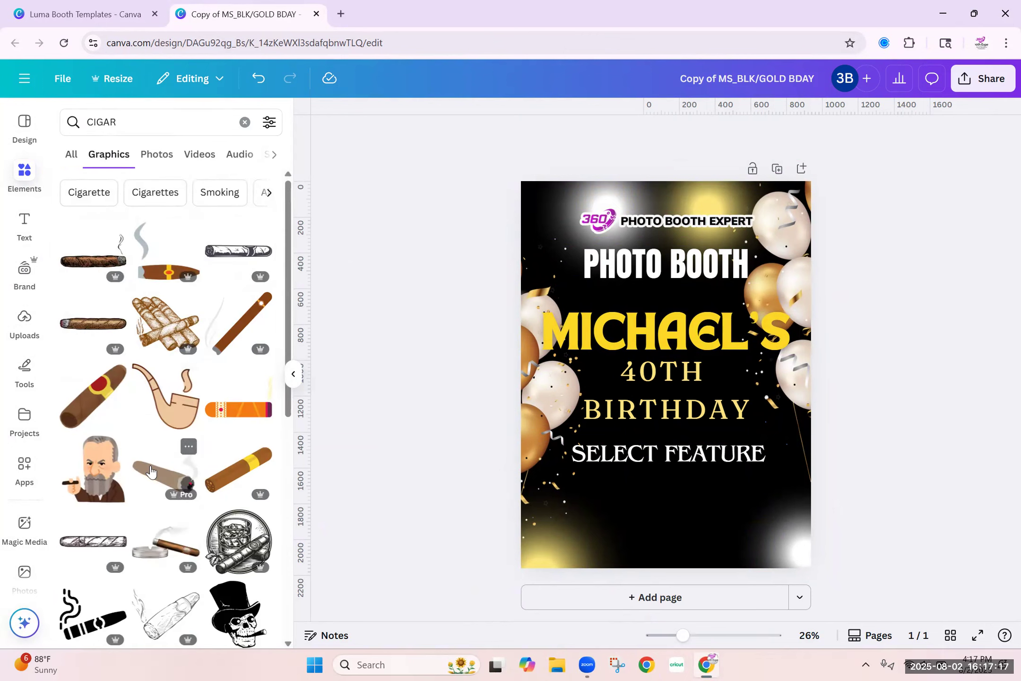
Step: Add the graphic of a smoking cigar resting on a glass ashtray, shrink it, and place it just below the birthday text
scroll(156, 454, down, 1)
scroll(151, 471, down, 5)
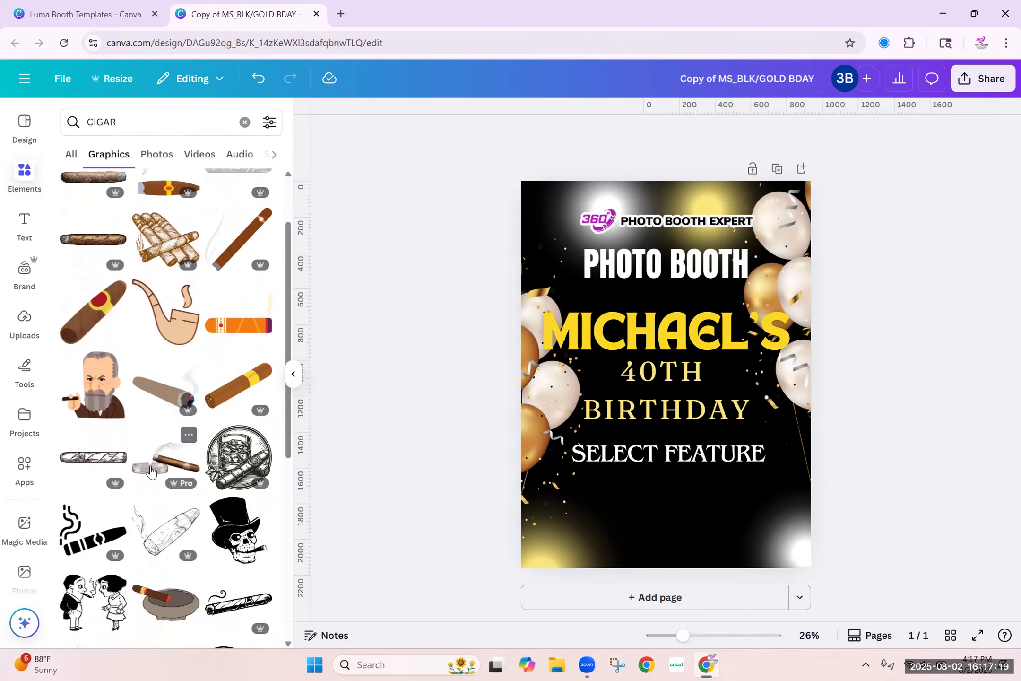
scroll(151, 471, down, 3)
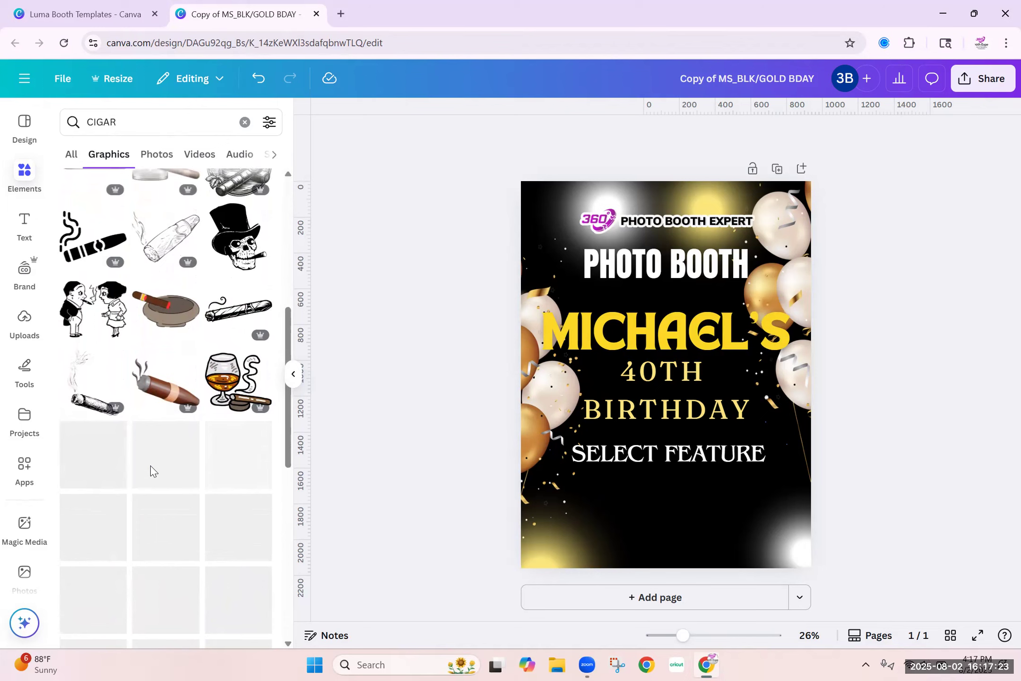
scroll(151, 472, up, 6)
scroll(156, 468, up, 1)
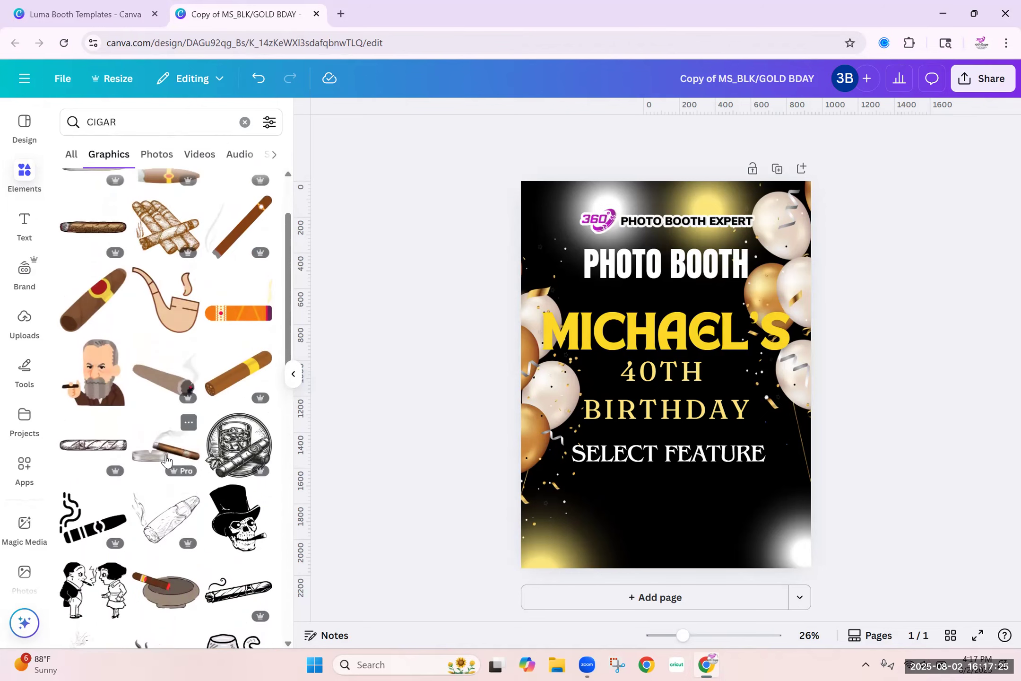
click(164, 460)
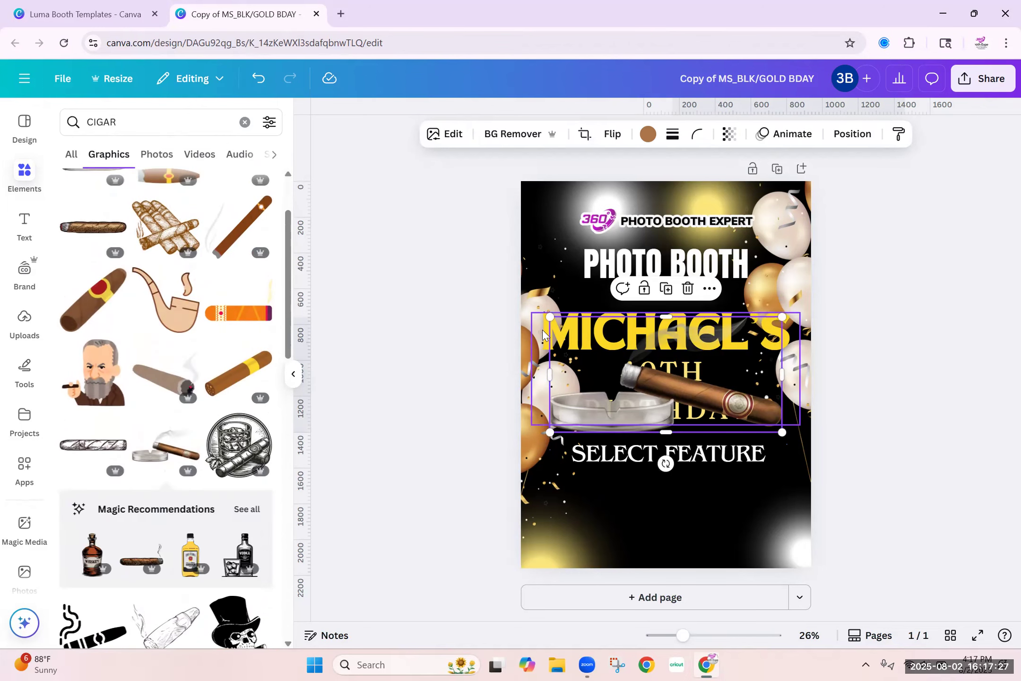
drag(548, 315, 614, 386)
drag(728, 402, 747, 435)
Step: Lower the "SELECT FEATURE" text, raise the name and birthday text group, and fit the cigar graphic between them
drag(620, 461, 619, 485)
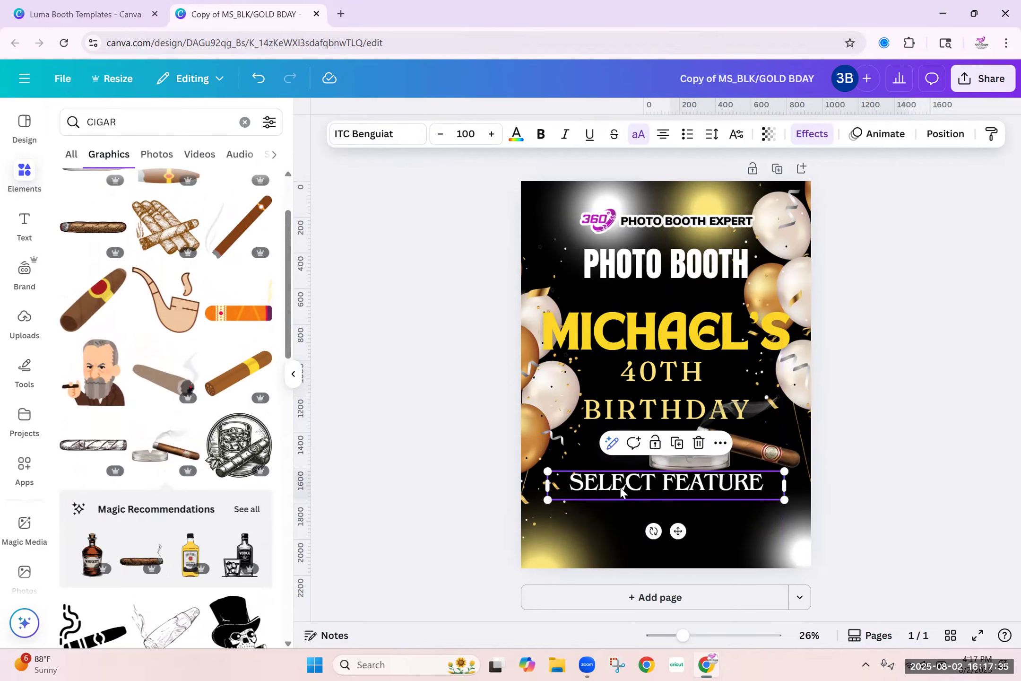
shift+click(659, 331)
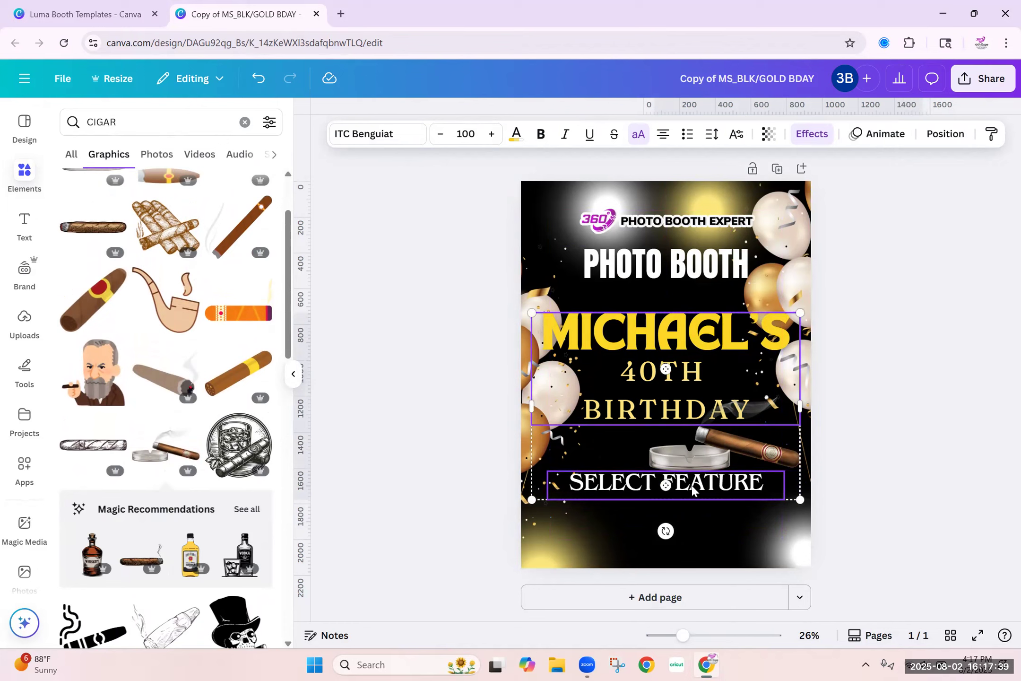
mouse_move(692, 489)
mouse_down()
mouse_move(692, 470)
mouse_move(693, 479)
mouse_up()
drag(743, 447, 725, 426)
drag(615, 344, 617, 309)
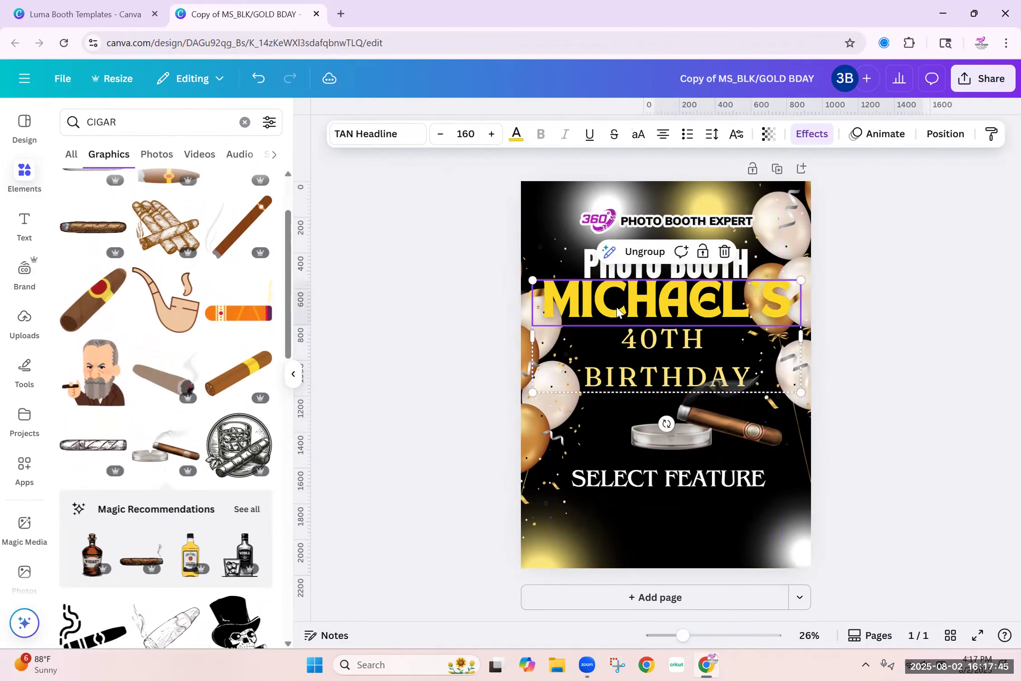
Step: Move the right balloon cluster down the page and shift the logo, the upper glows and the "PHOTO BOOTH" text upward
drag(797, 209, 518, 436)
drag(699, 226, 697, 215)
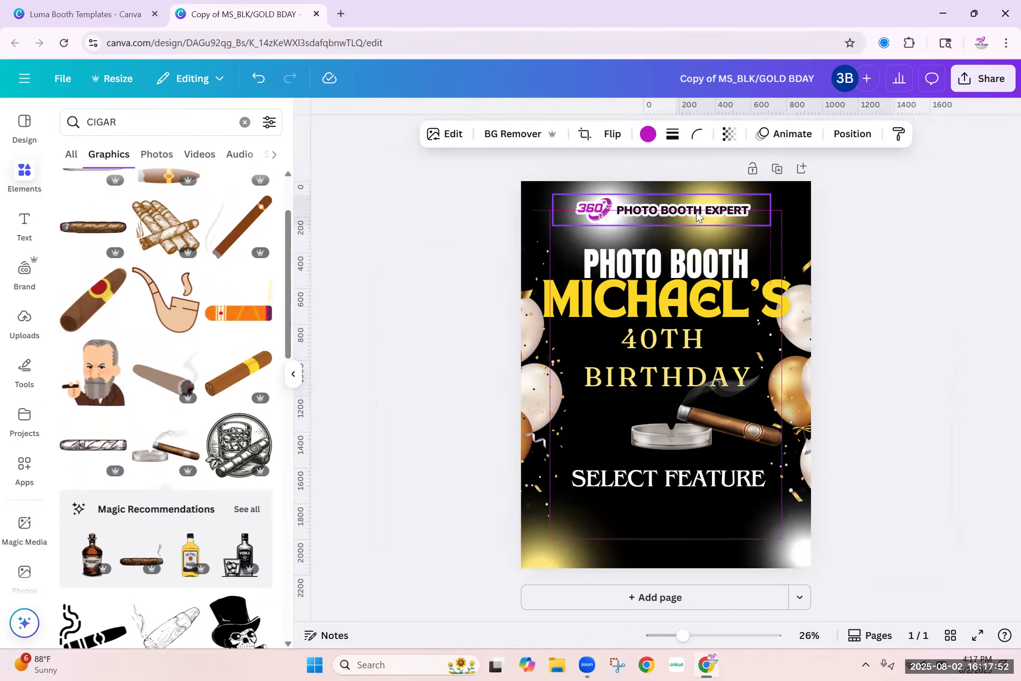
click(717, 230)
mouse_move(716, 230)
mouse_down()
mouse_move(717, 197)
mouse_move(716, 213)
mouse_up()
click(634, 255)
drag(634, 256, 631, 232)
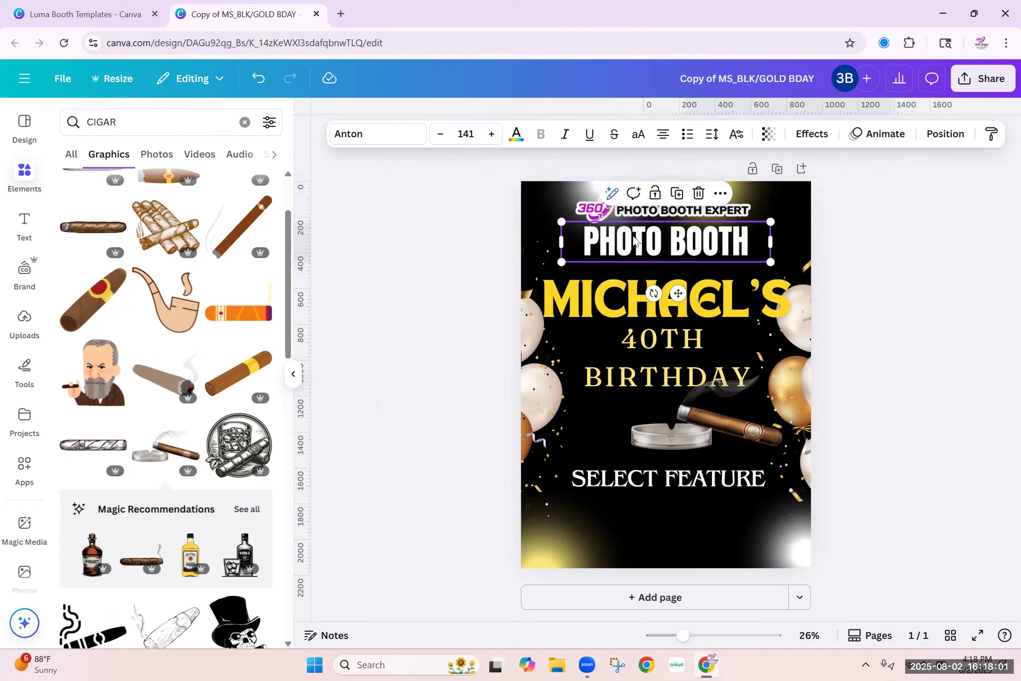
Step: Nudge the name and birthday text group up, and center and slightly enlarge the cigar graphic above "SELECT FEATURE"
drag(610, 308, 609, 298)
drag(698, 434, 669, 446)
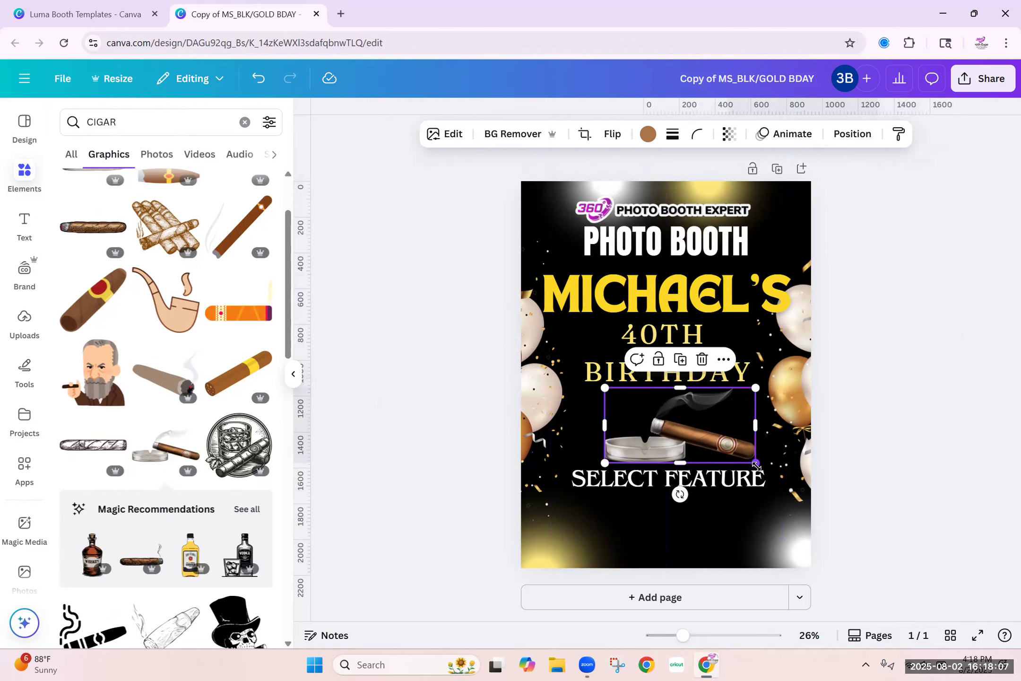
drag(759, 471, 770, 473)
click(851, 481)
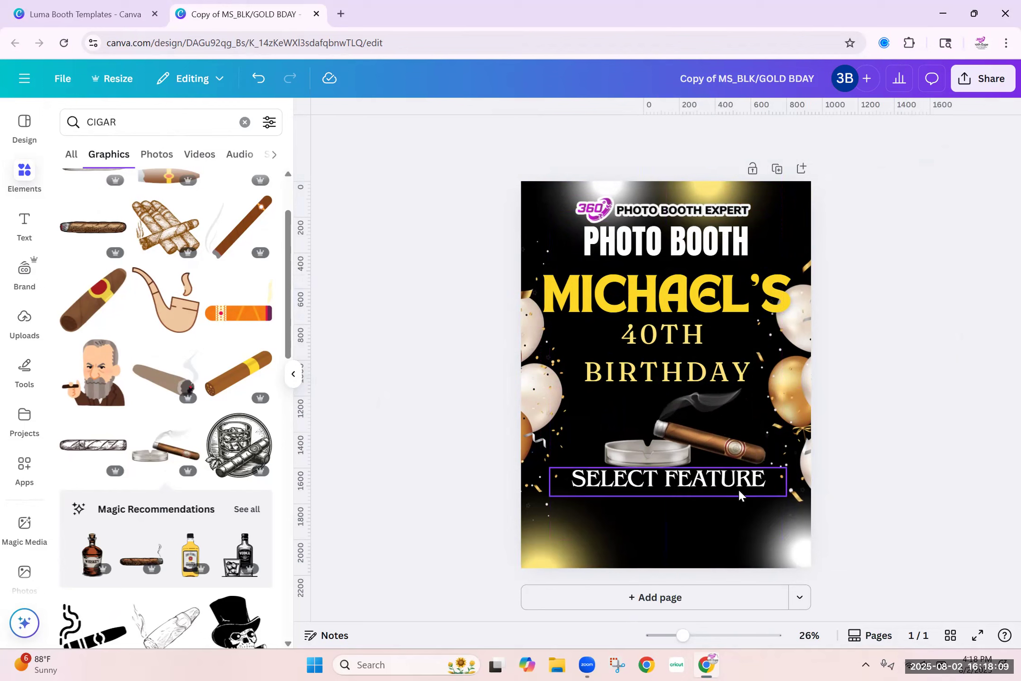
drag(700, 490, 699, 482)
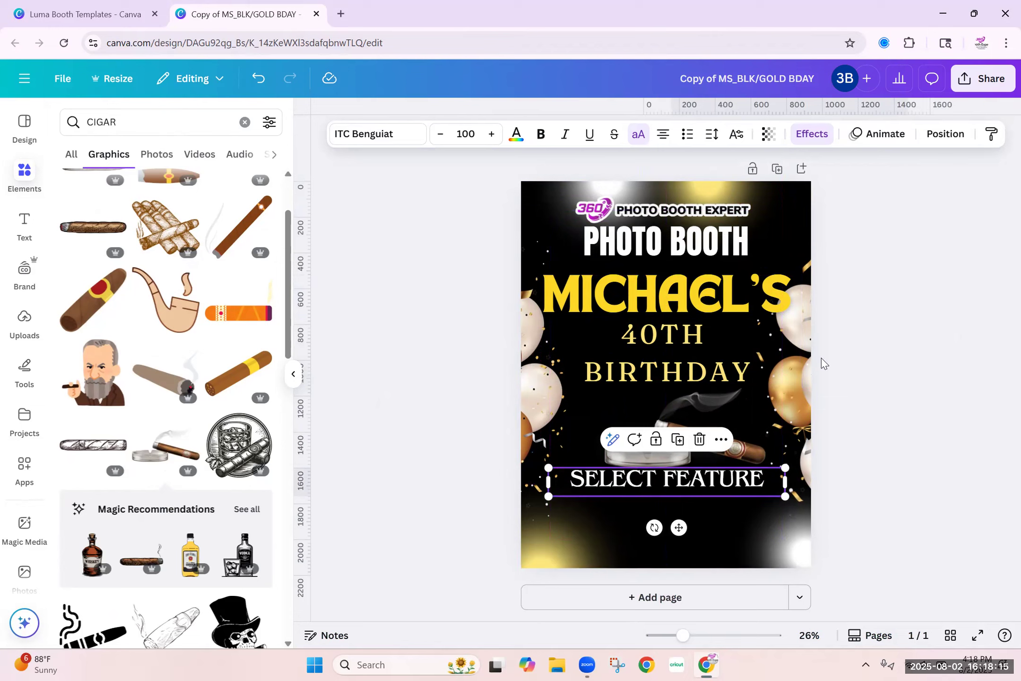
Step: Rename the design to the celebrant's first name followed by "_SCREEN"
click(786, 354)
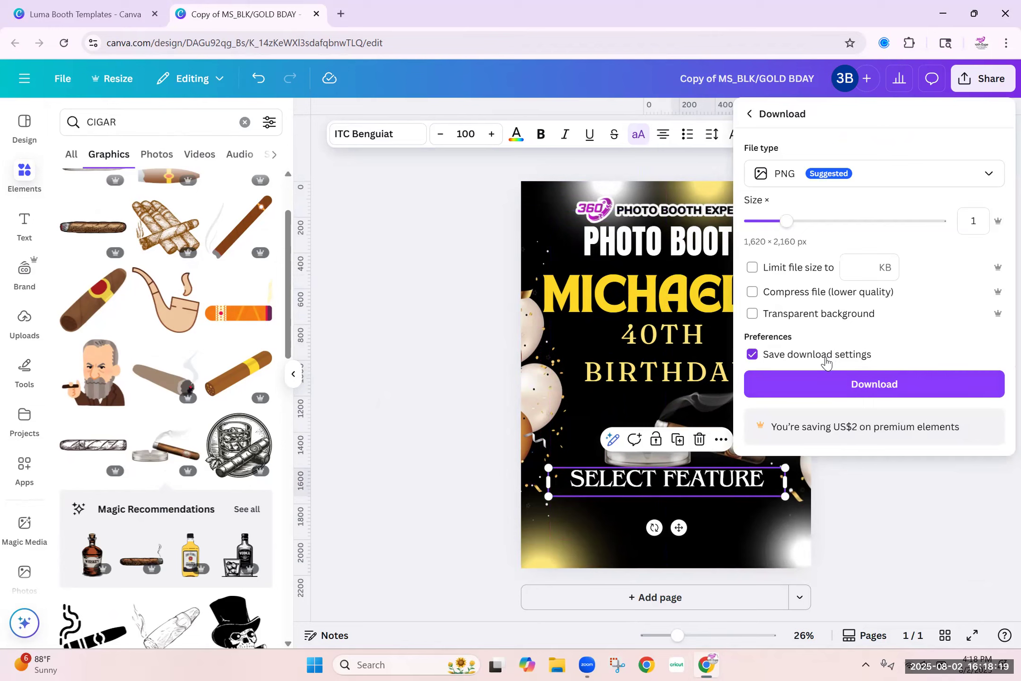
click(754, 79)
click(754, 80)
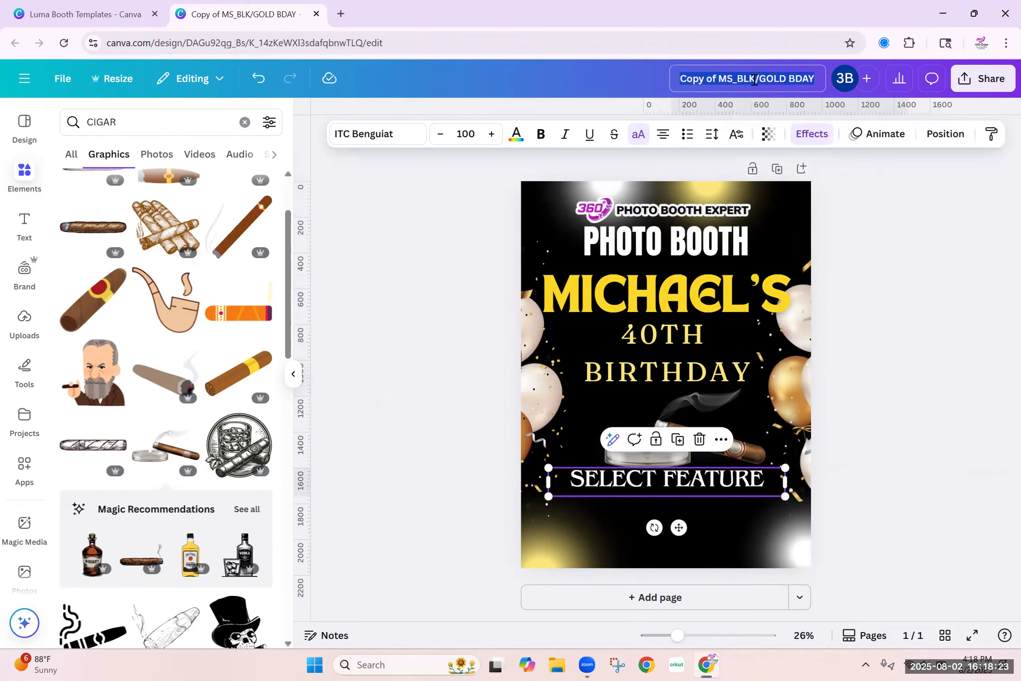
text(mlCHAEL)
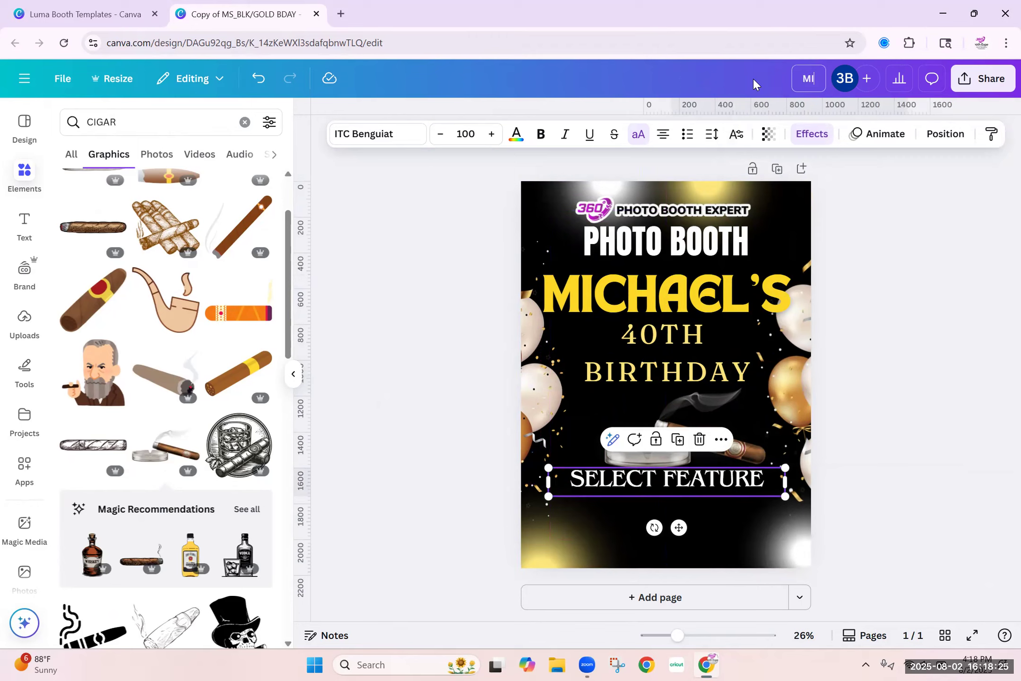
text(_SCREEN)
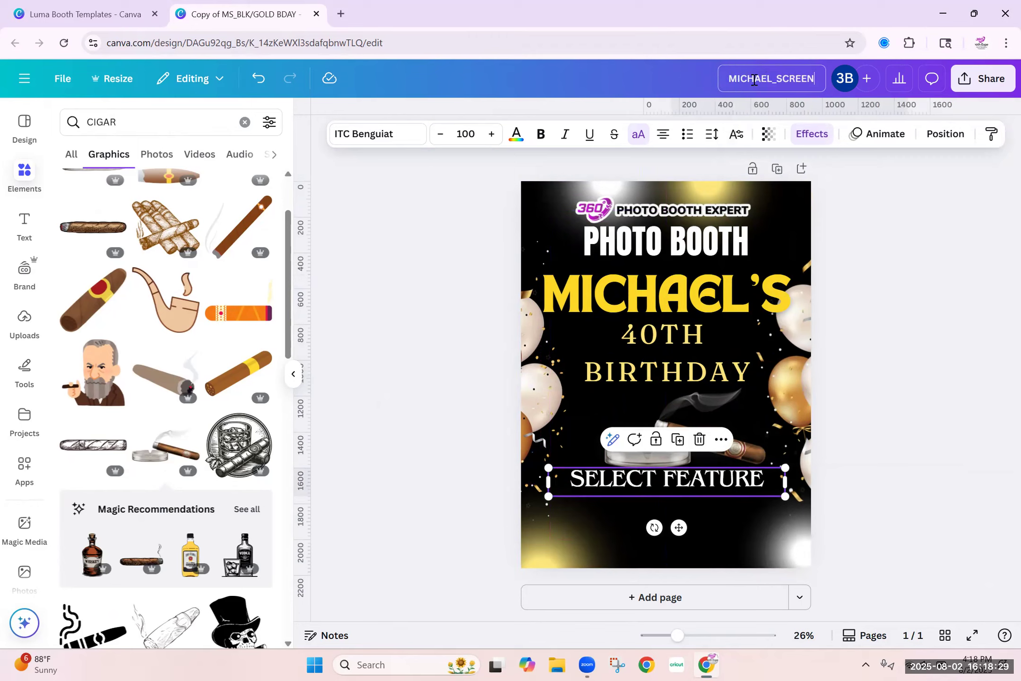
key(Return)
Step: Download the finished screen design as a PNG at size 1 and clear the selection
click(973, 79)
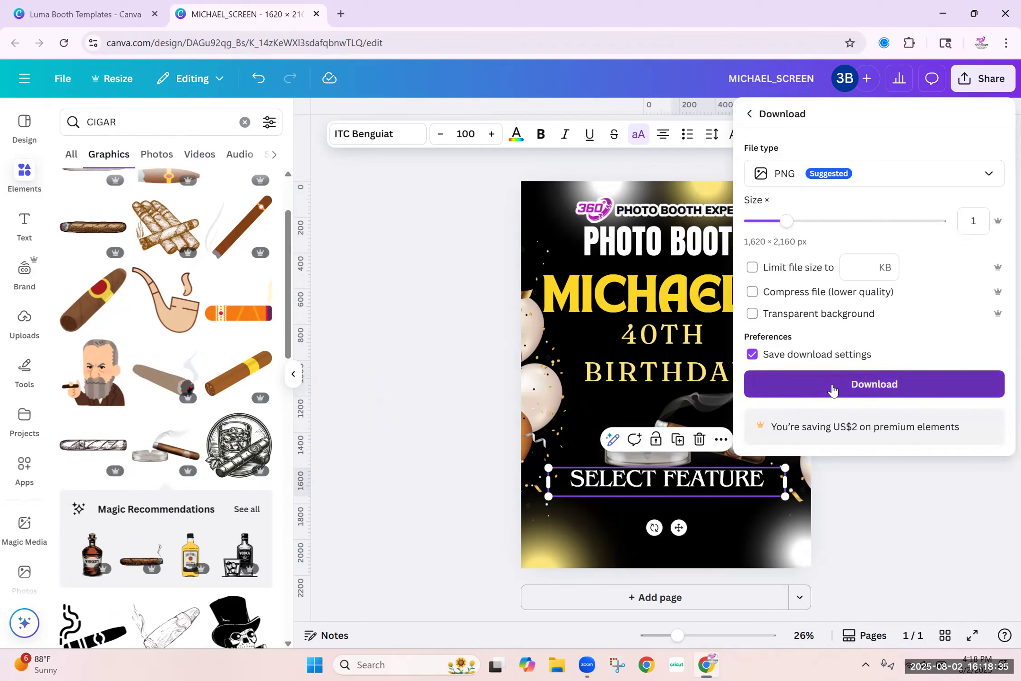
click(833, 391)
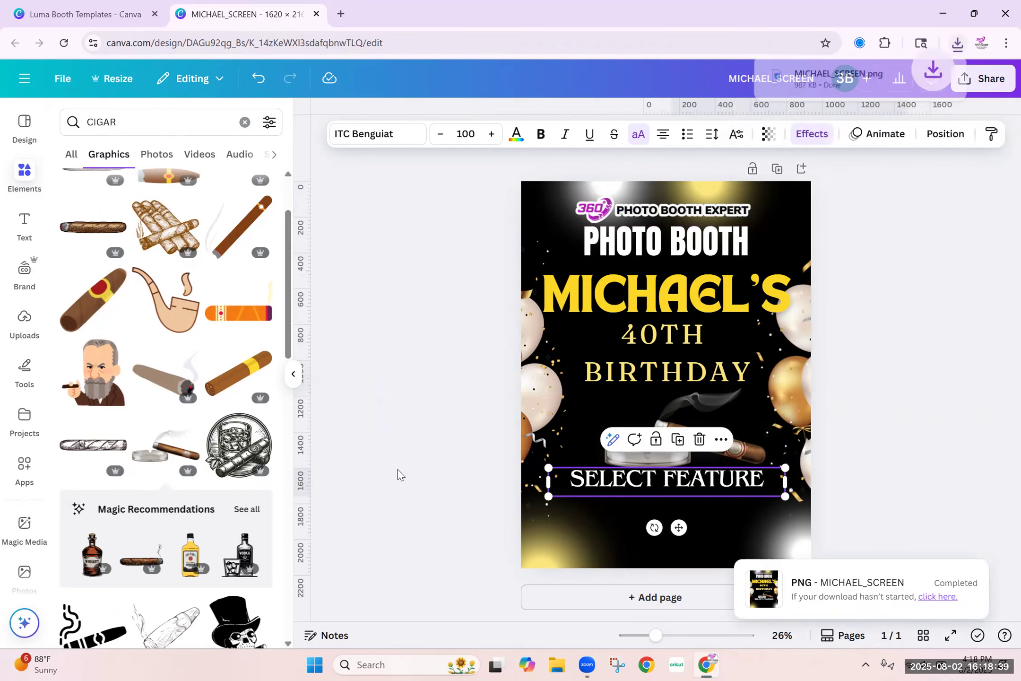
click(469, 448)
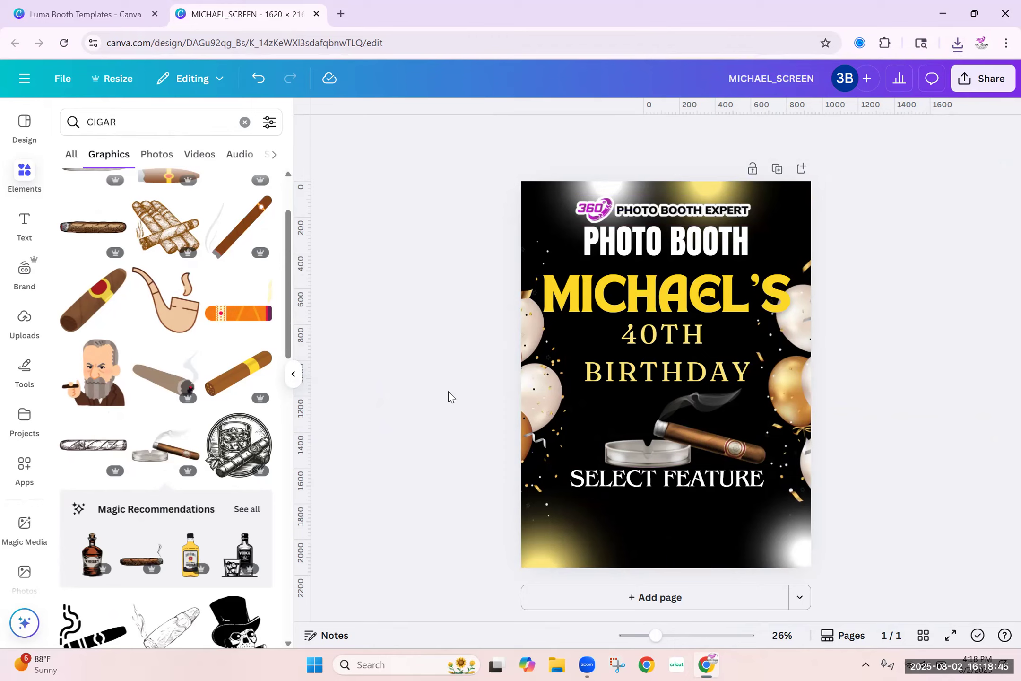
Step: Make a copy of the design and rename it to the celebrant's first name followed by "_4X6"
click(65, 80)
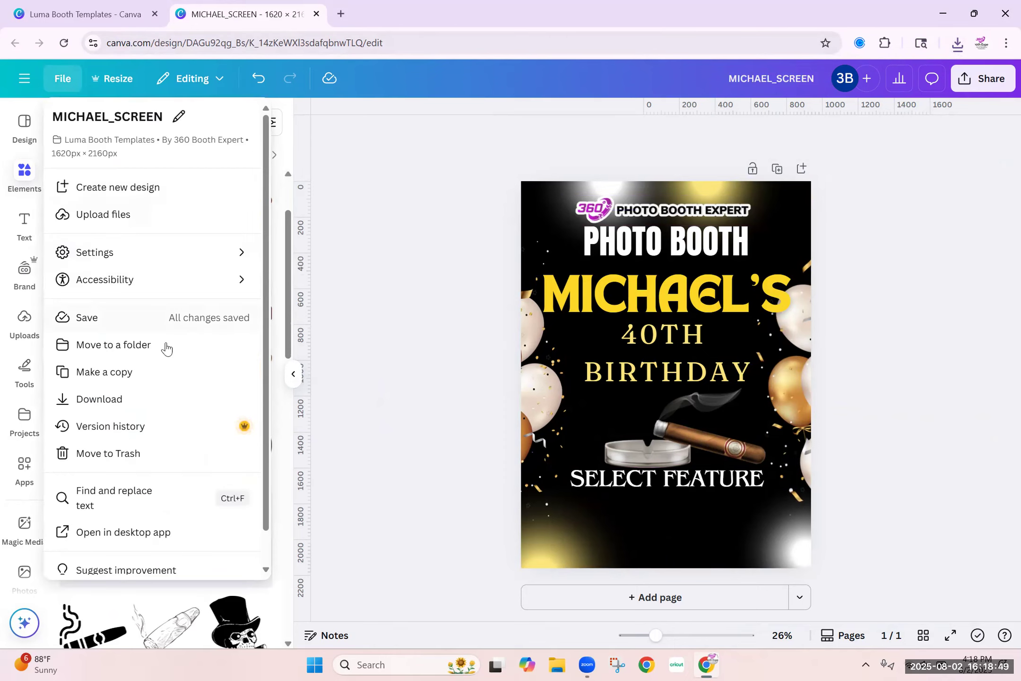
click(171, 369)
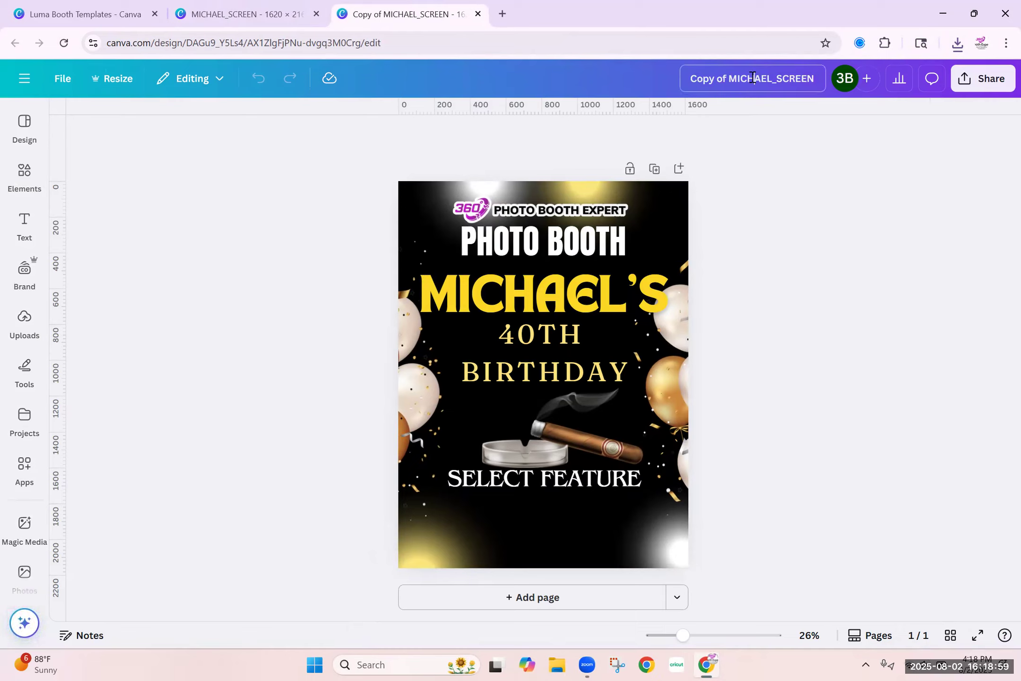
drag(729, 78, 604, 92)
key(BackSpace)
drag(779, 75, 819, 82)
text(4X6)
key(Return)
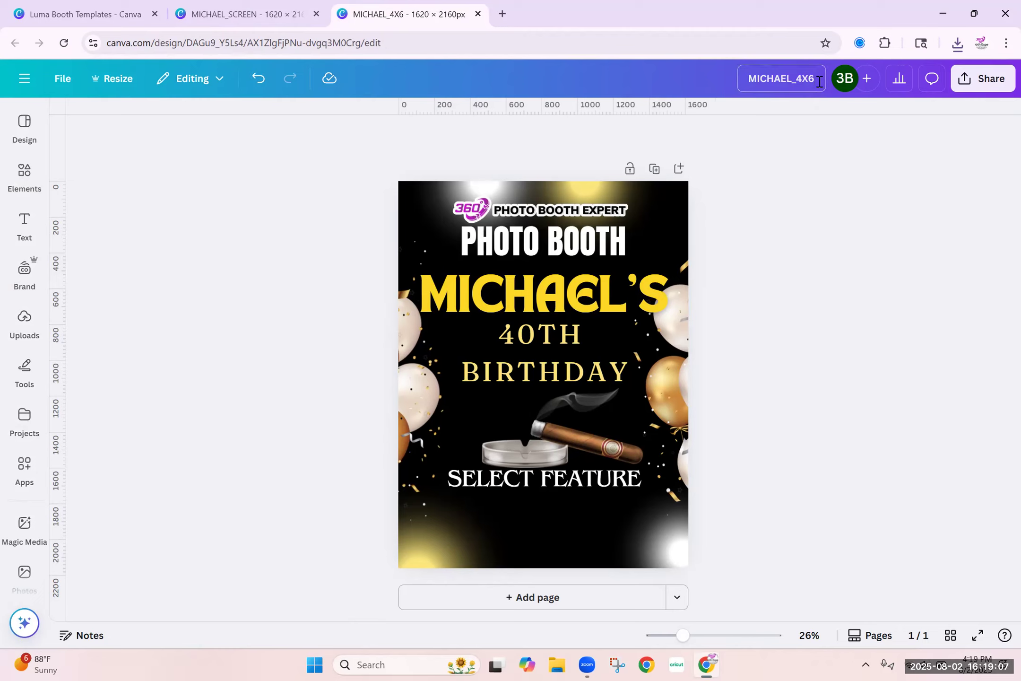
Step: Resize the copied design to a custom size of 1800 × 1200 px
click(112, 82)
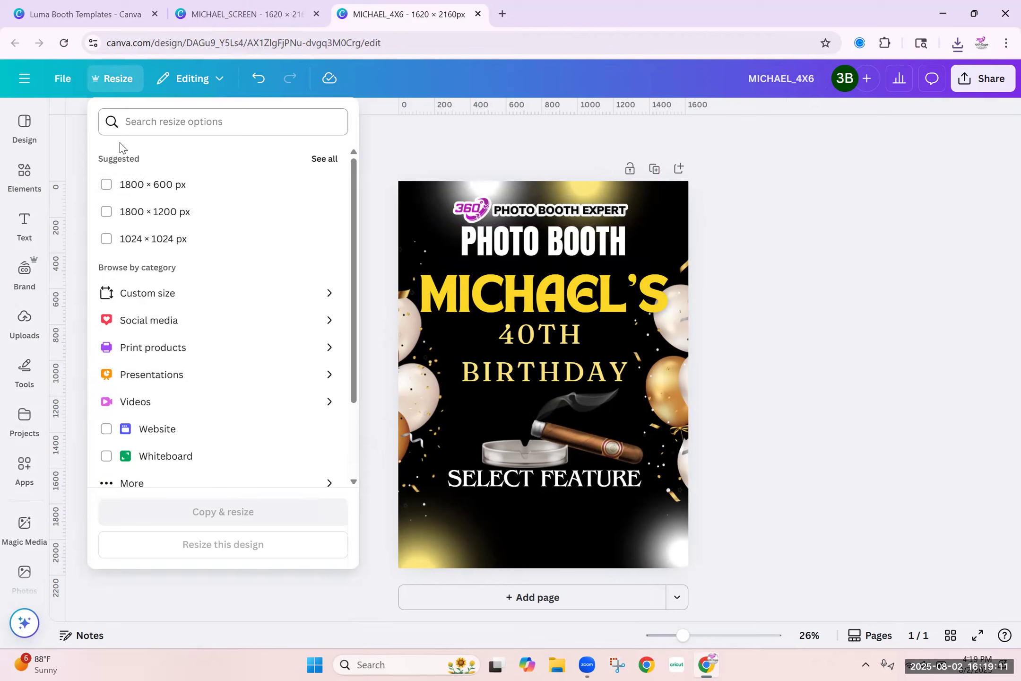
click(201, 306)
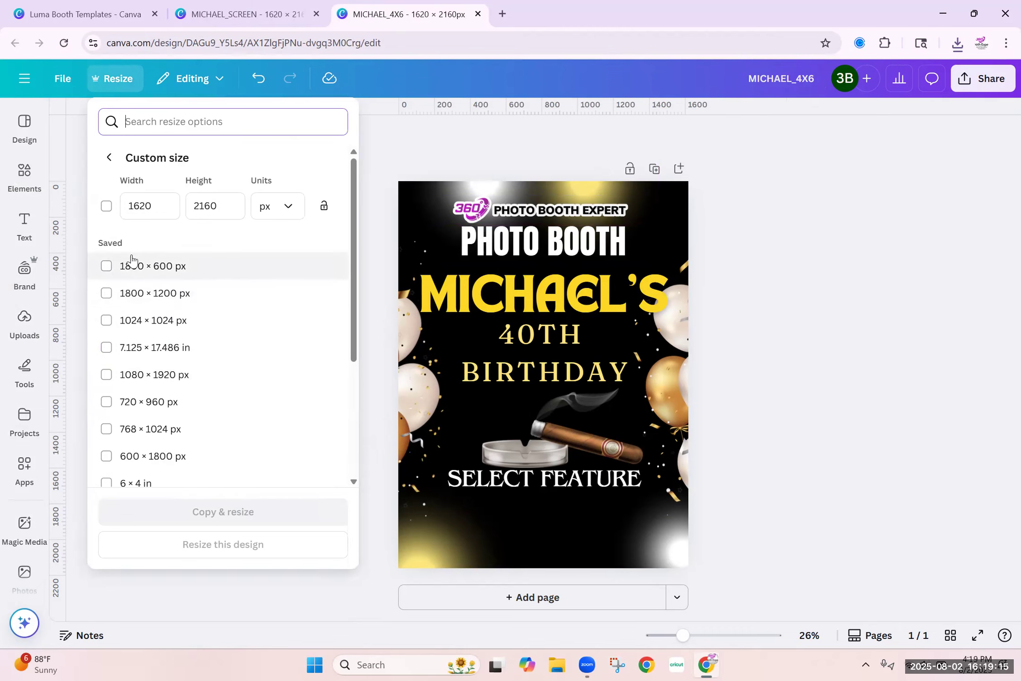
click(168, 199)
text(1800)
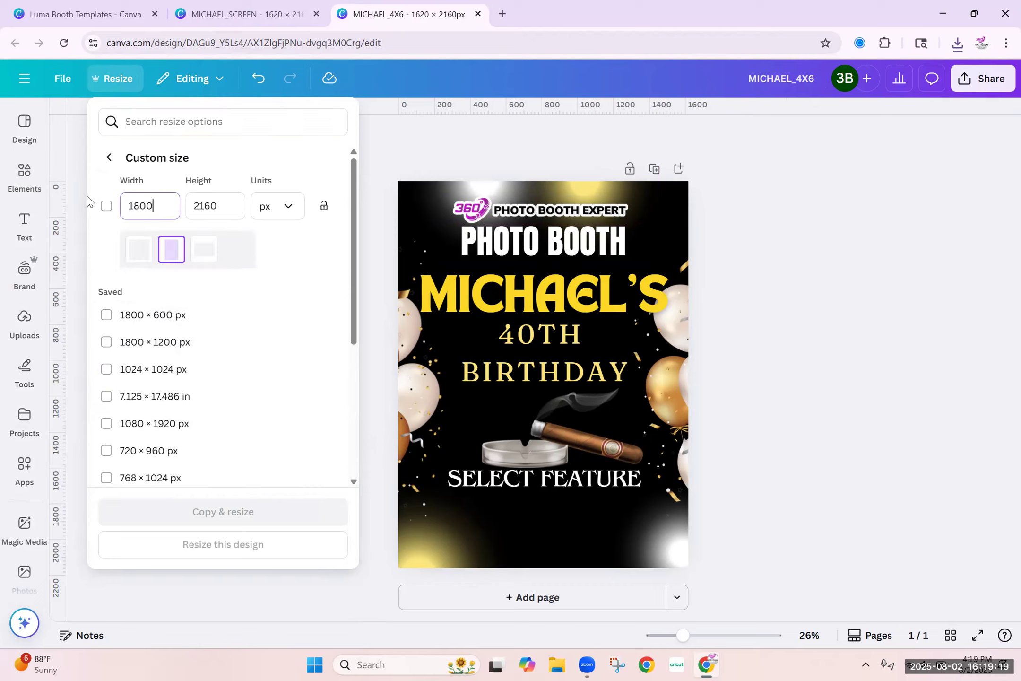
click(223, 201)
text(12)
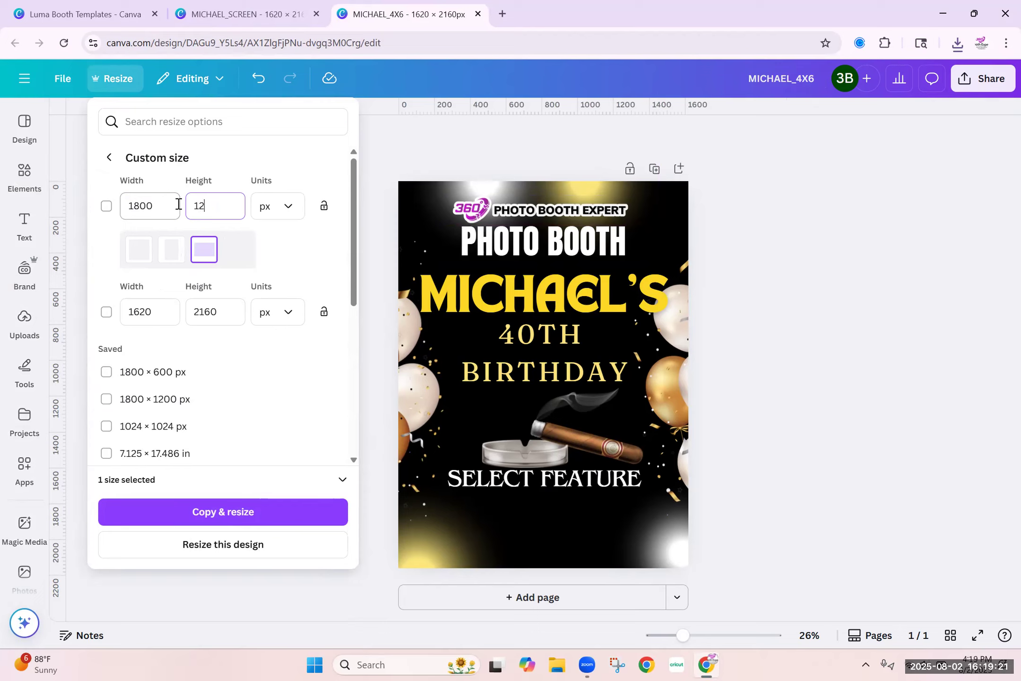
text(00)
click(213, 546)
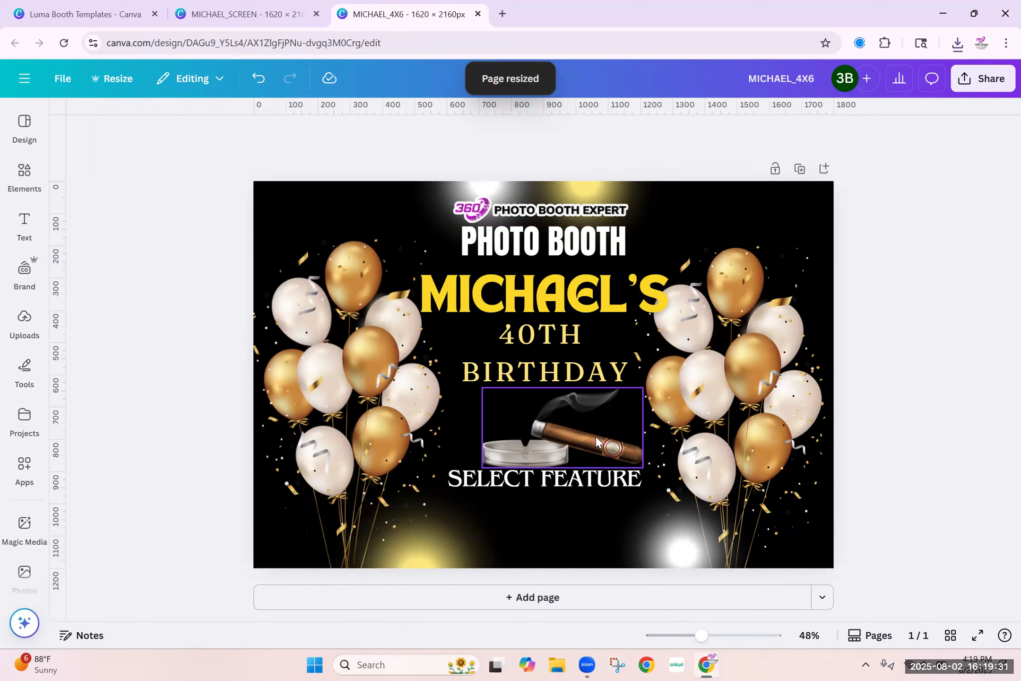
Step: Delete the "SELECT FEATURE" text and move the cigar graphic down to the middle of the page's lower edge
click(565, 481)
key(Delete)
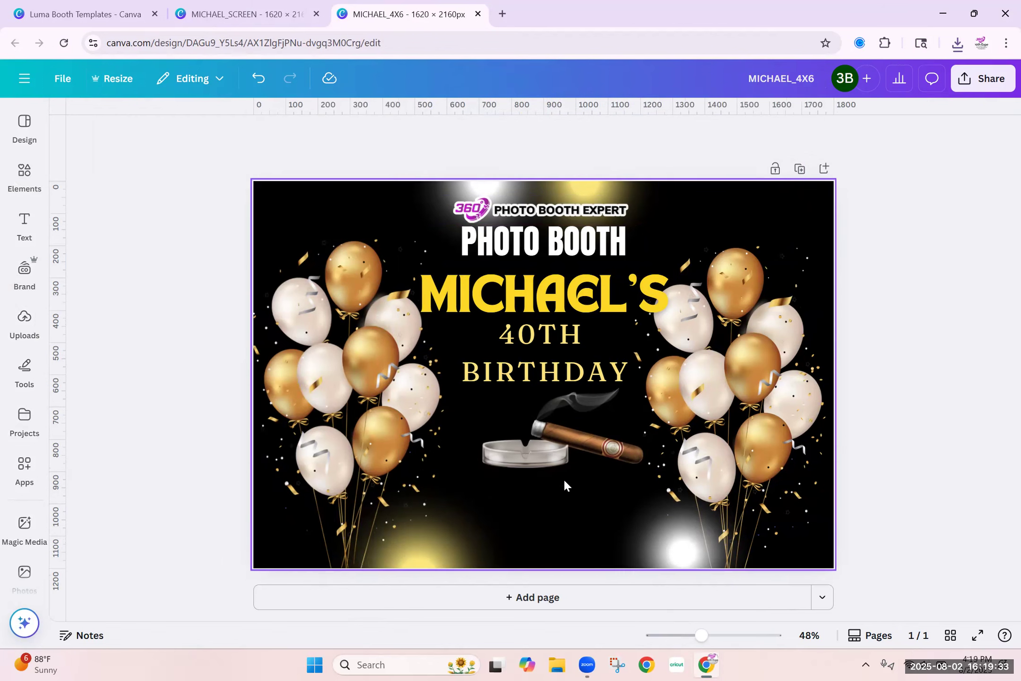
drag(551, 446, 548, 544)
Step: Shift the lower yellow glow down and left, and move both balloon clusters outward past the page's side edges
drag(423, 555, 374, 571)
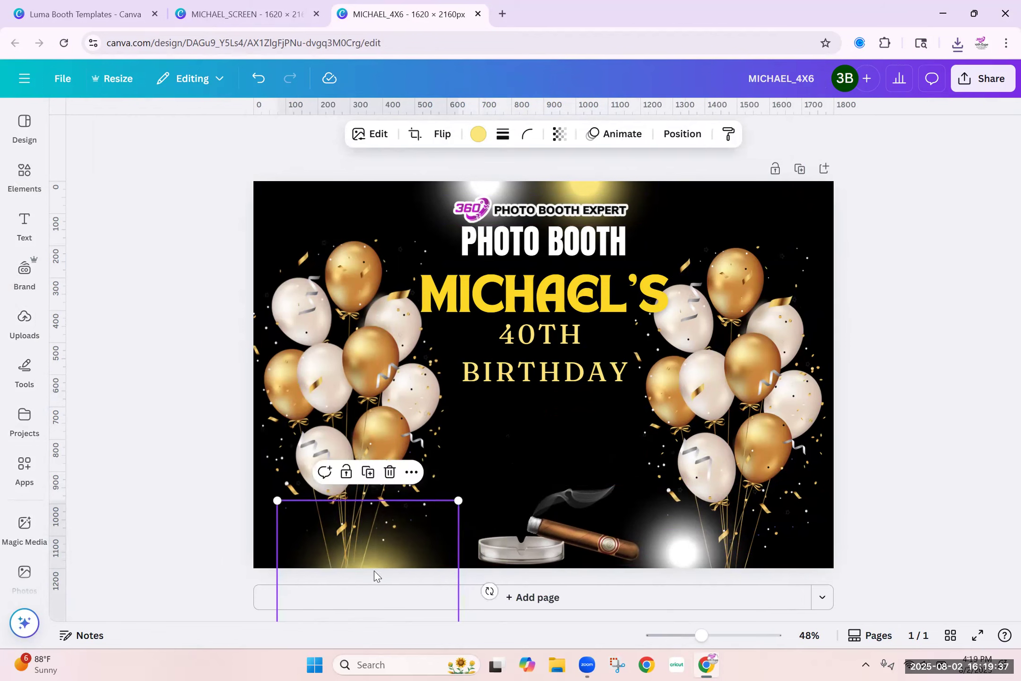
drag(361, 380, 267, 450)
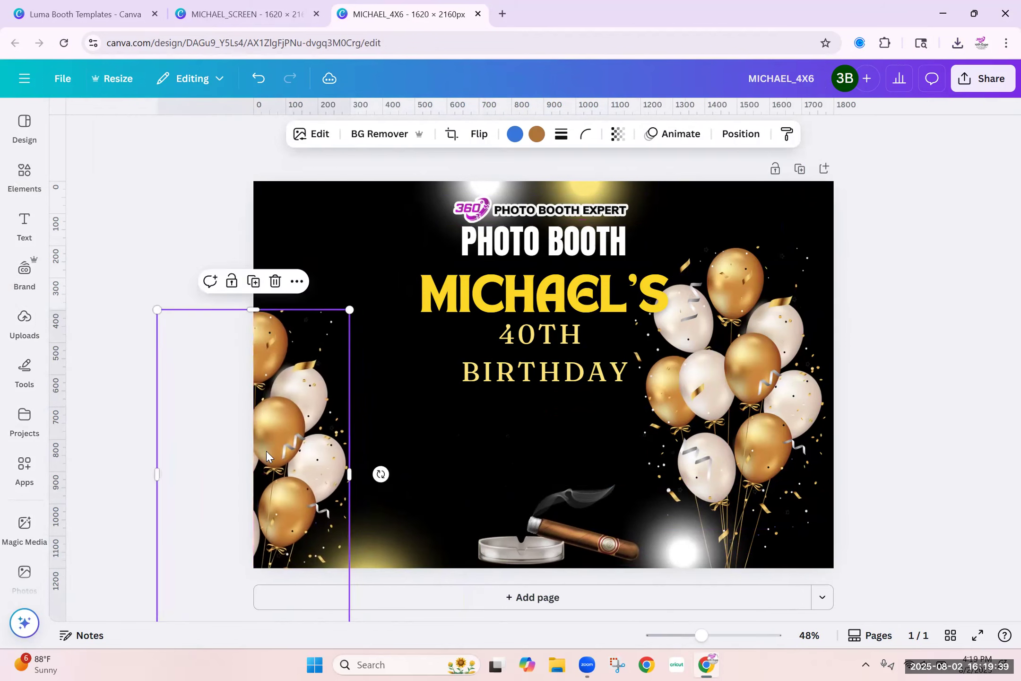
drag(746, 394, 850, 393)
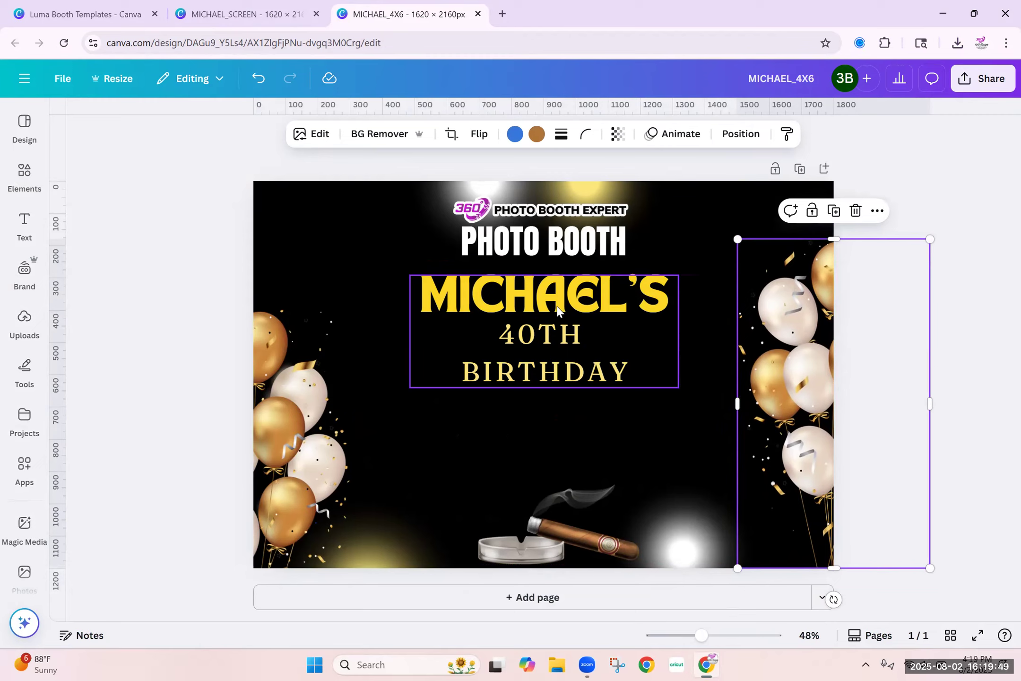
Step: Delete the "PHOTO BOOTH" text and the 360 Photo Booth Expert logo from the 4X6 design
click(531, 239)
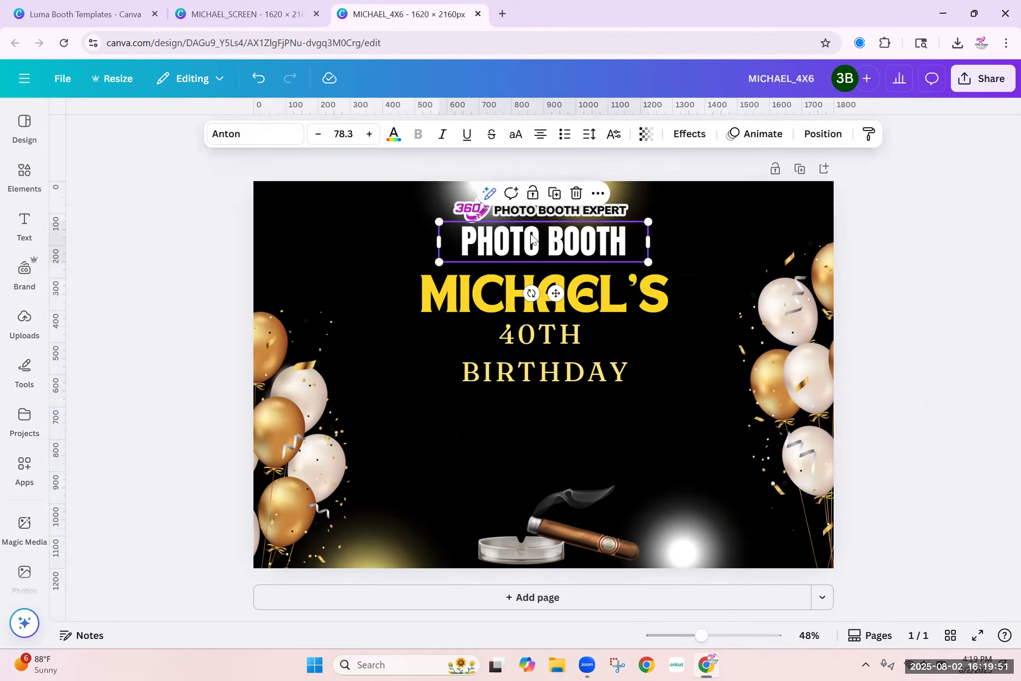
key(Delete)
click(530, 215)
key(Delete)
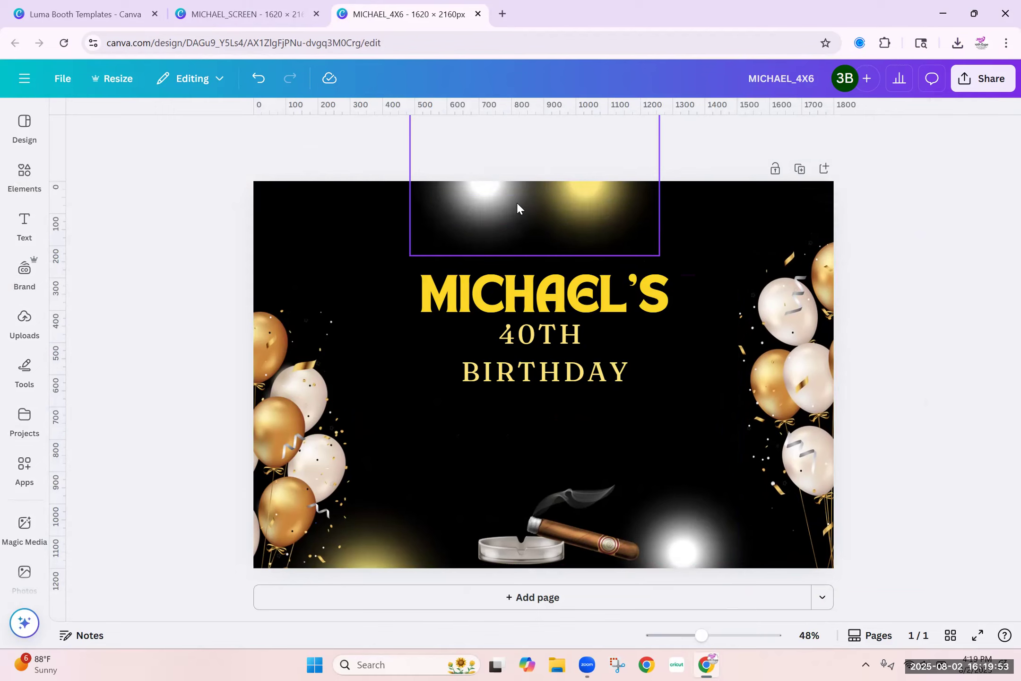
Step: Move the name and birthday text group down to just above the cigar, and shift the upper glow pair to the page's upper-left corner
drag(560, 347, 554, 433)
click(486, 221)
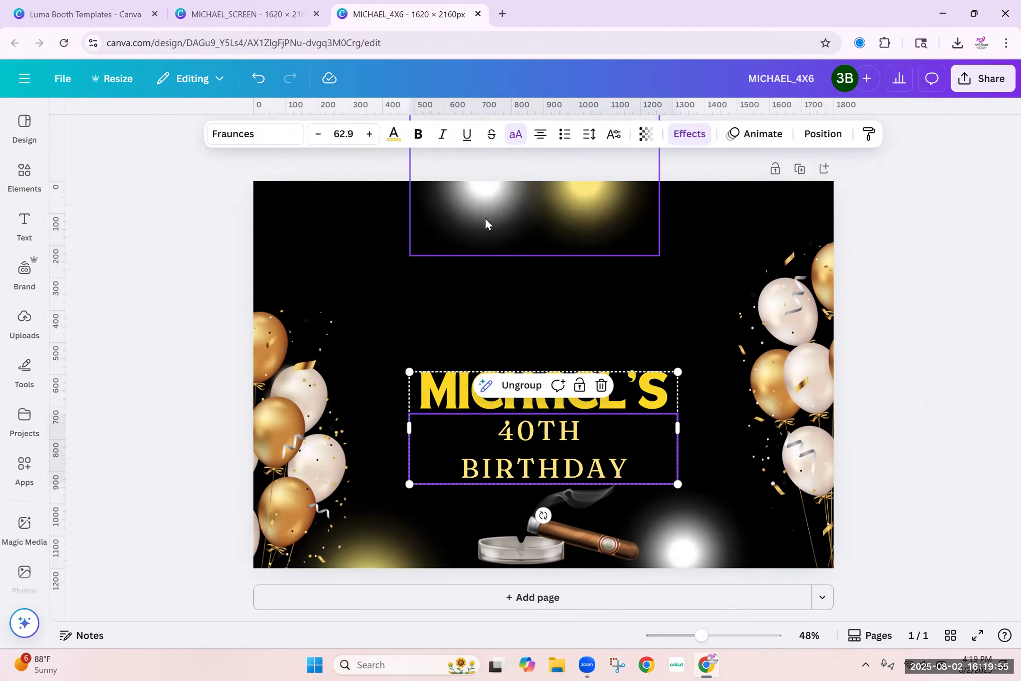
drag(386, 208, 168, 208)
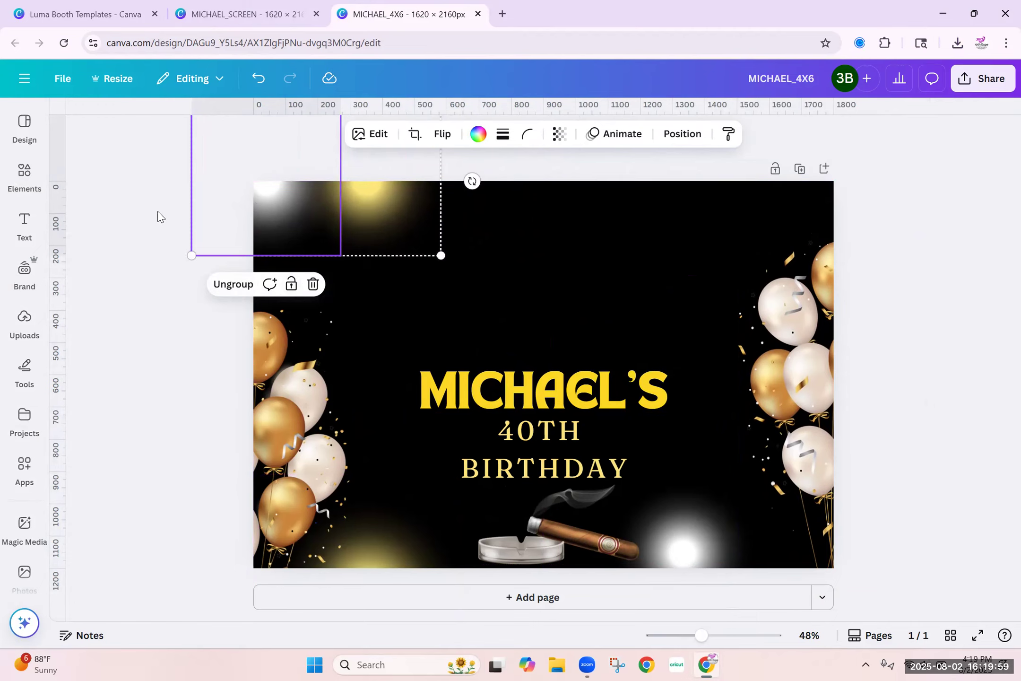
key(Delete)
click(335, 194)
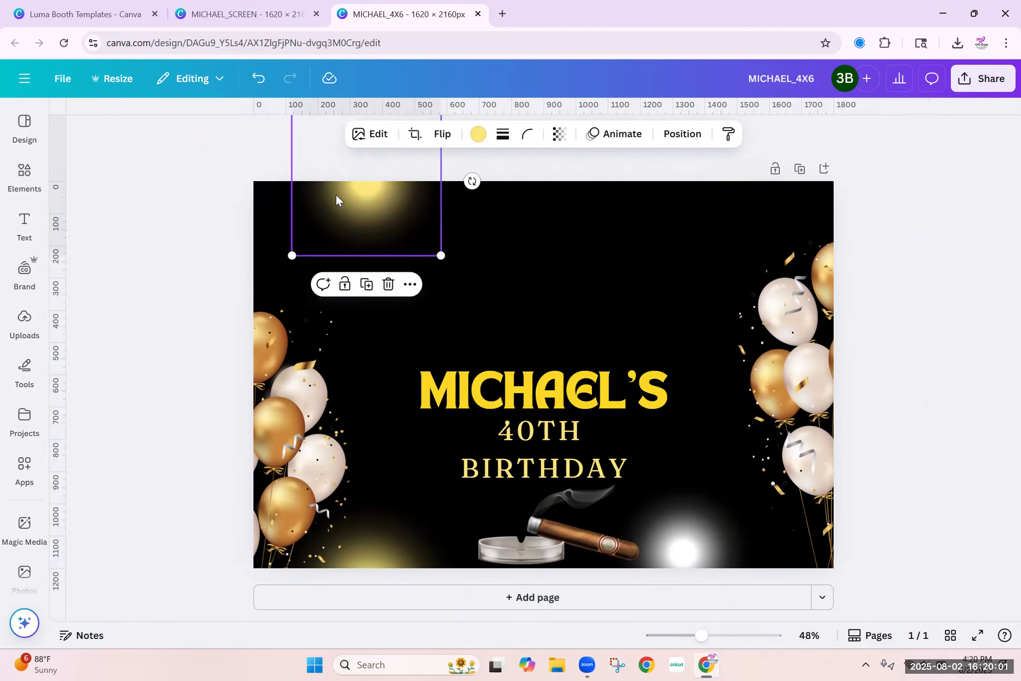
key(ctrl+z)
Step: Separate the upper glow pair, placing the white glow in the page's upper-left corner and the yellow glow in the upper-right corner
drag(375, 202, 553, 234)
click(514, 323)
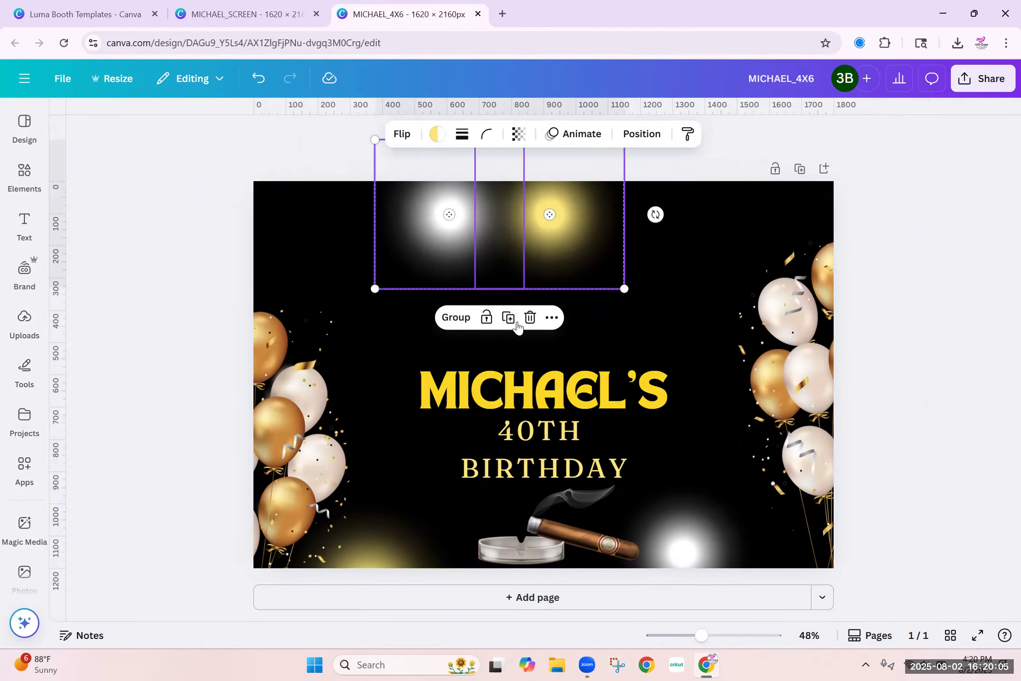
click(326, 258)
click(417, 225)
drag(321, 222, 245, 193)
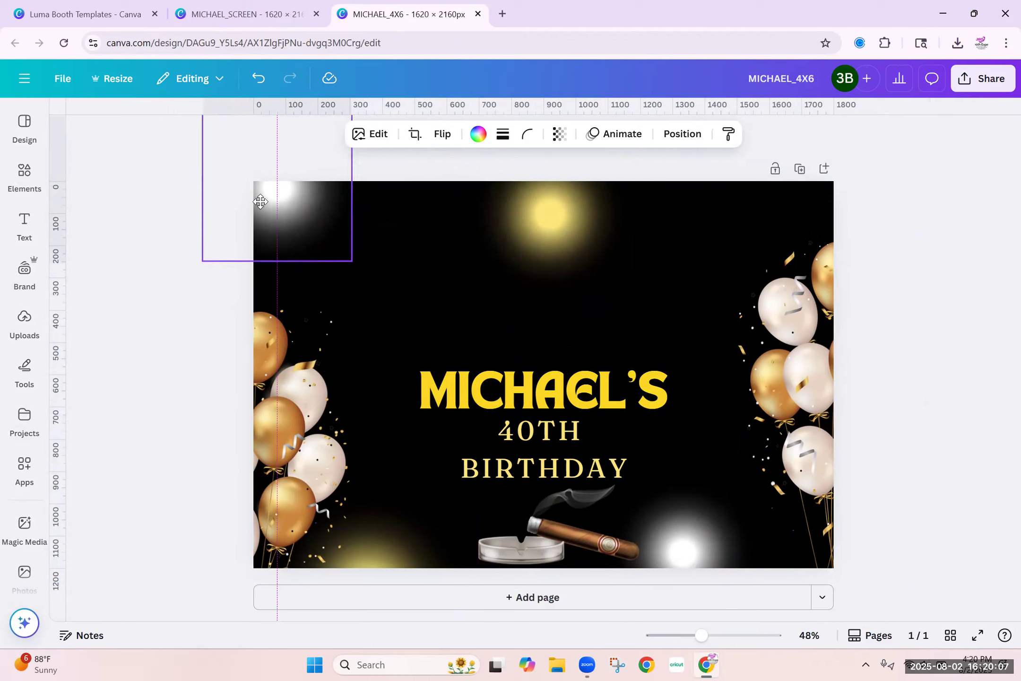
drag(539, 211, 827, 190)
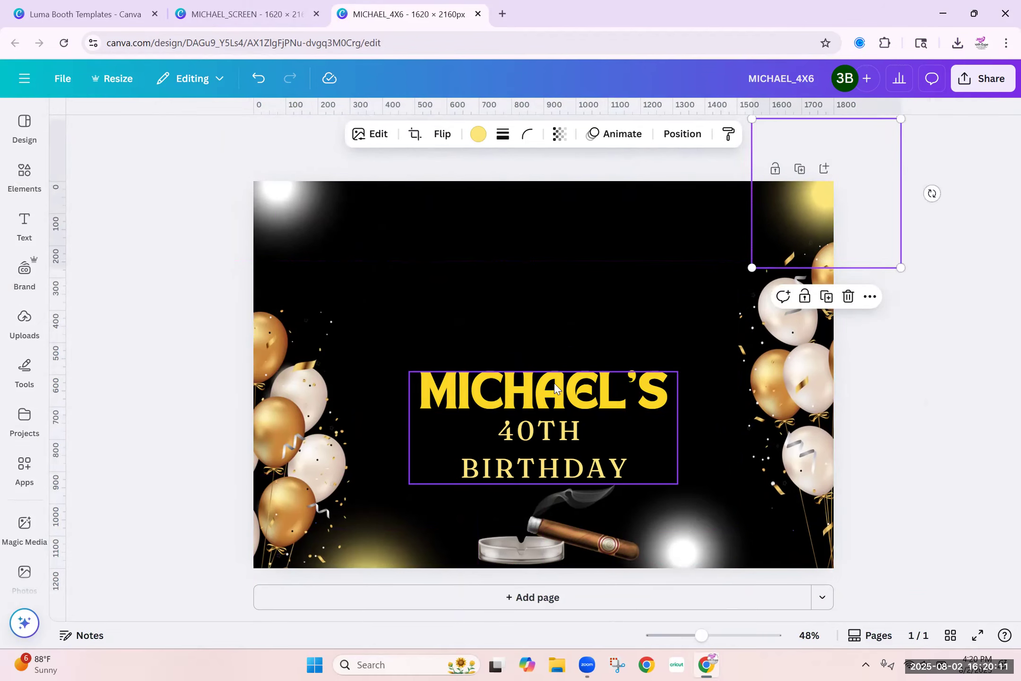
Step: Shrink the name and birthday text group and lower it to the page's bottom edge, with the cigar moved to the lower-right corner
click(564, 405)
drag(678, 372, 623, 394)
drag(529, 523, 686, 522)
drag(524, 455, 560, 520)
drag(702, 532, 720, 531)
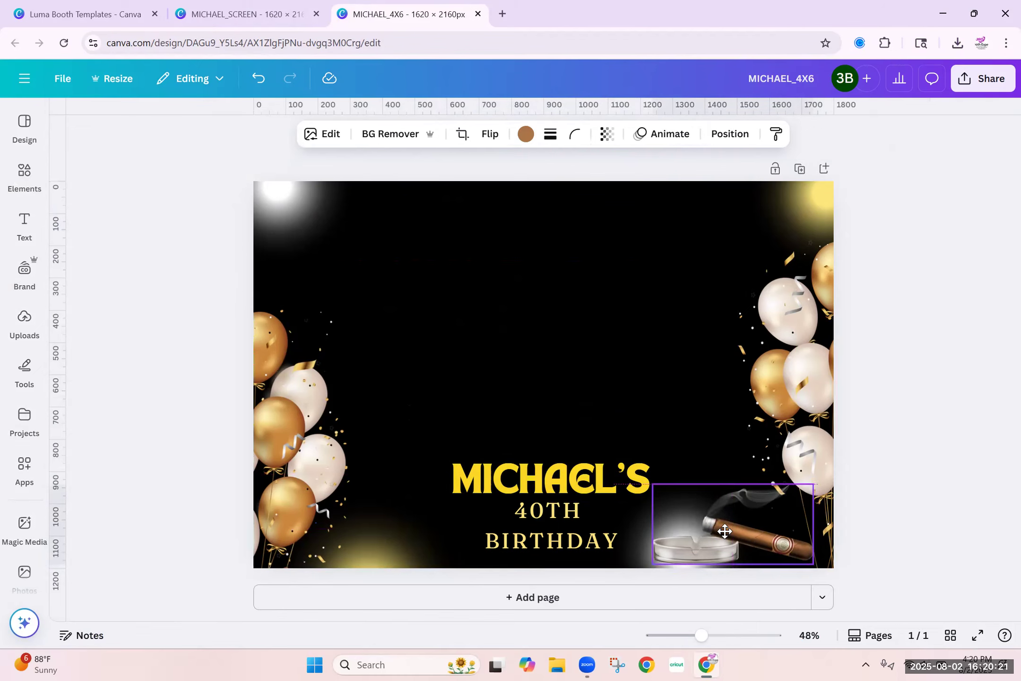
drag(279, 208, 292, 201)
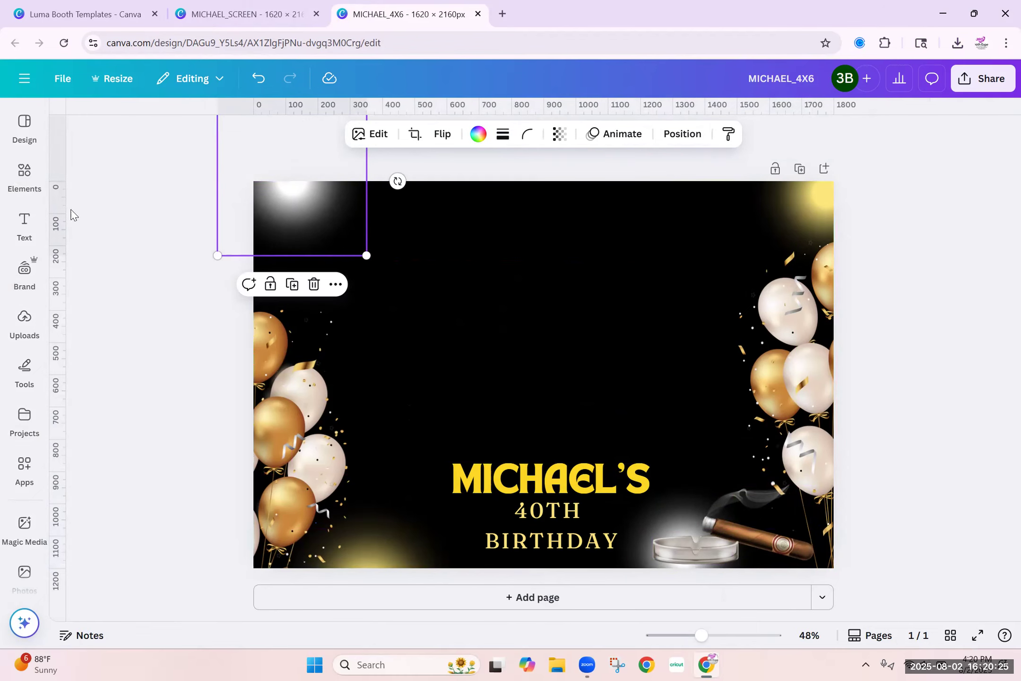
Step: Add a subheading reading "8.2.25" with font size 40
click(24, 222)
click(162, 361)
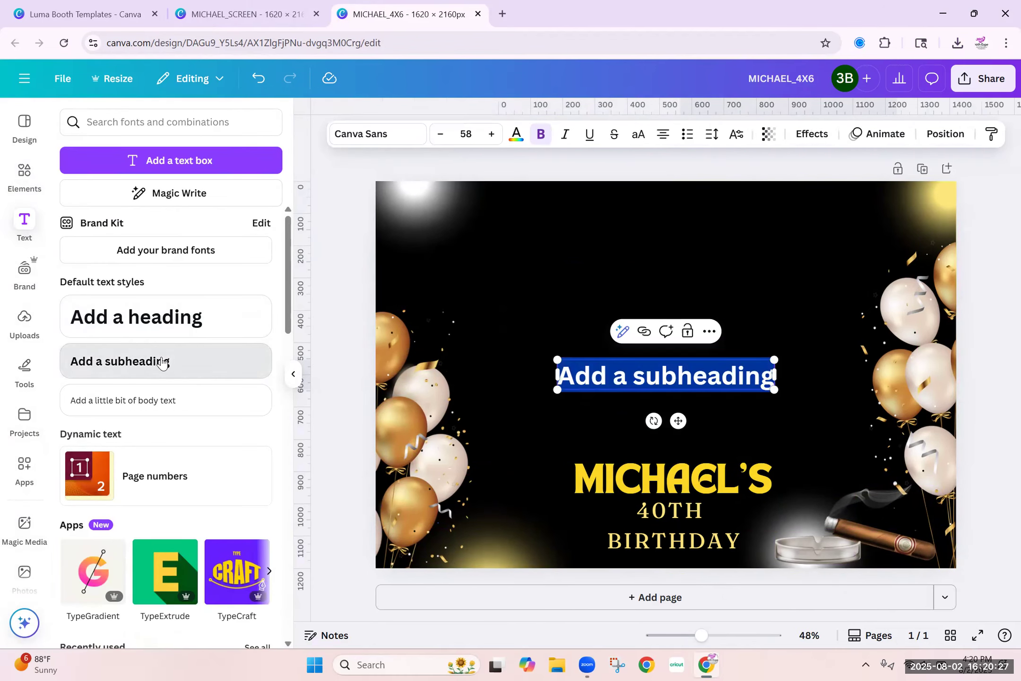
text(8)
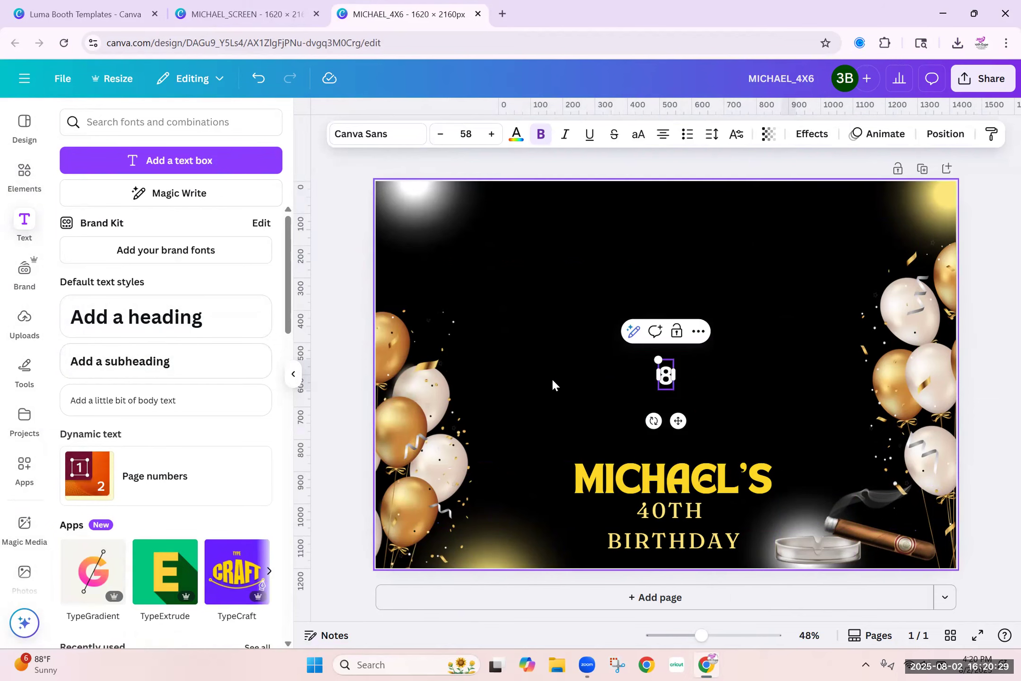
text(.2.25)
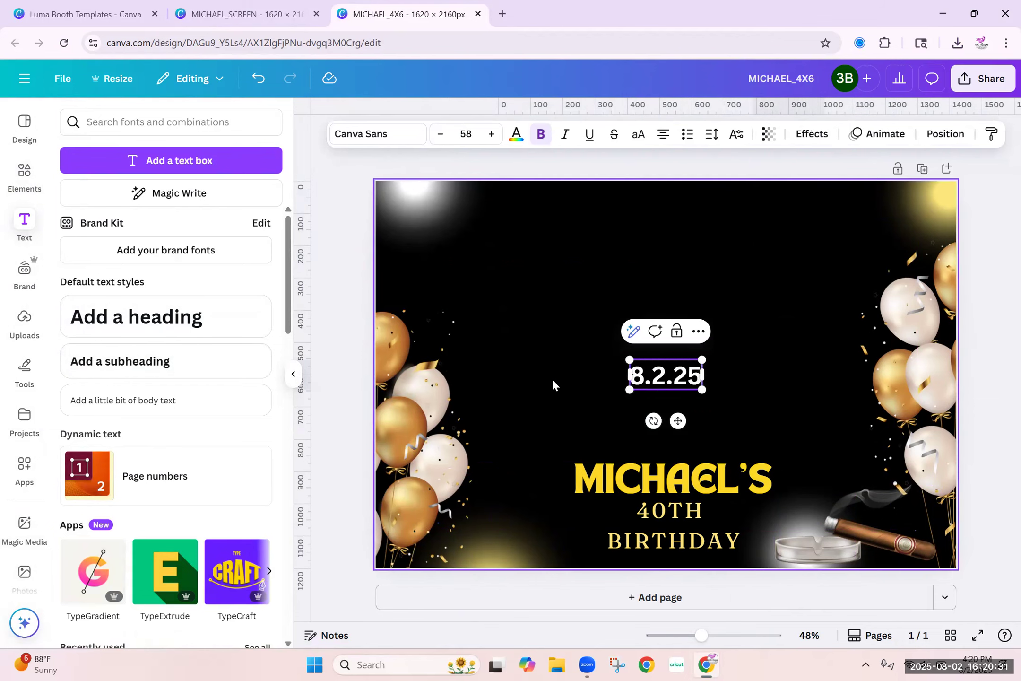
key(ctrl+a)
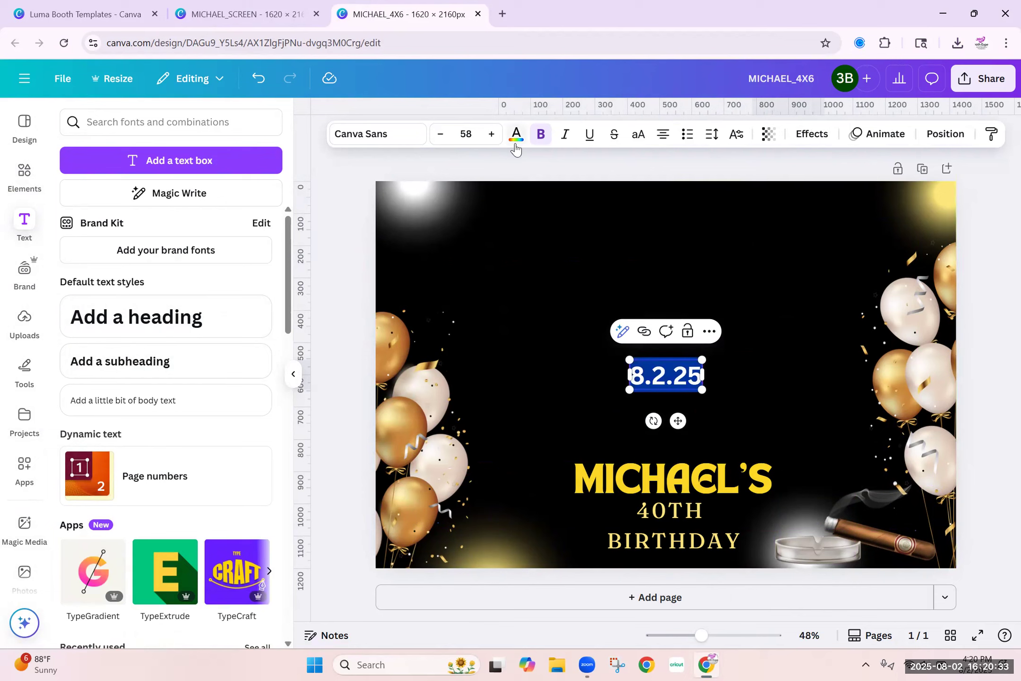
click(464, 133)
text(40)
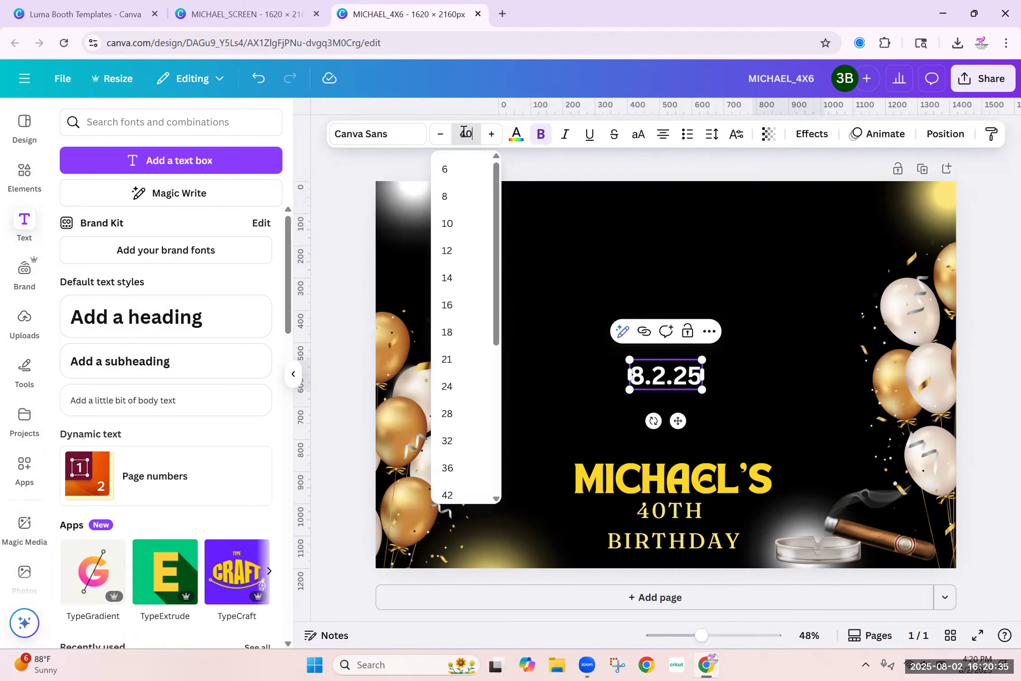
key(Return)
Step: Move the date to the middle of the page's lower edge and set its font size to 30
drag(677, 413, 681, 596)
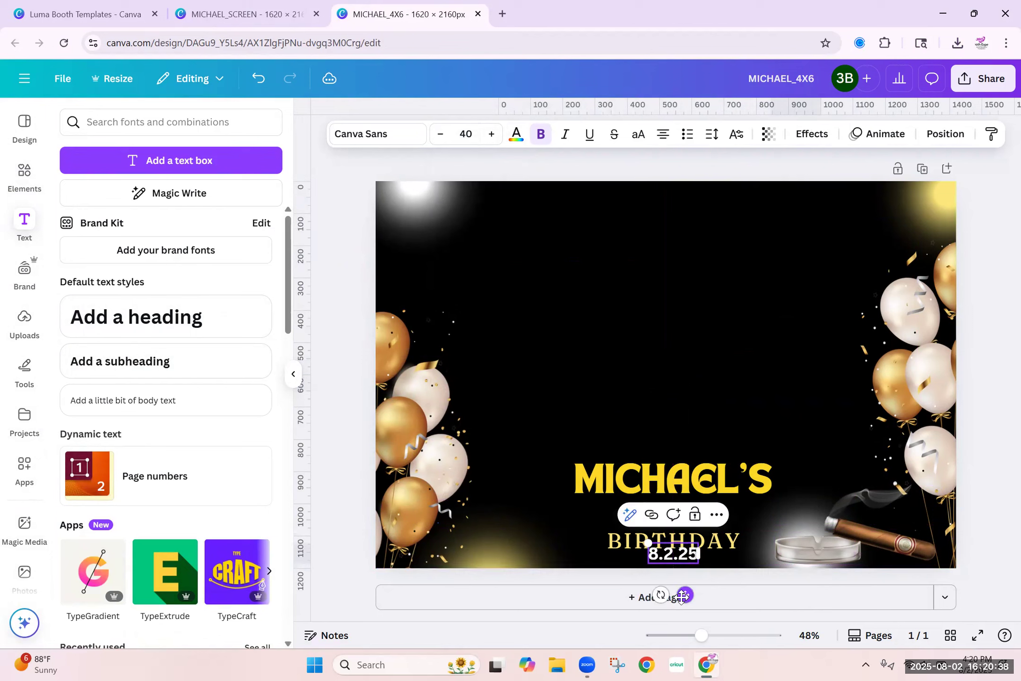
click(465, 132)
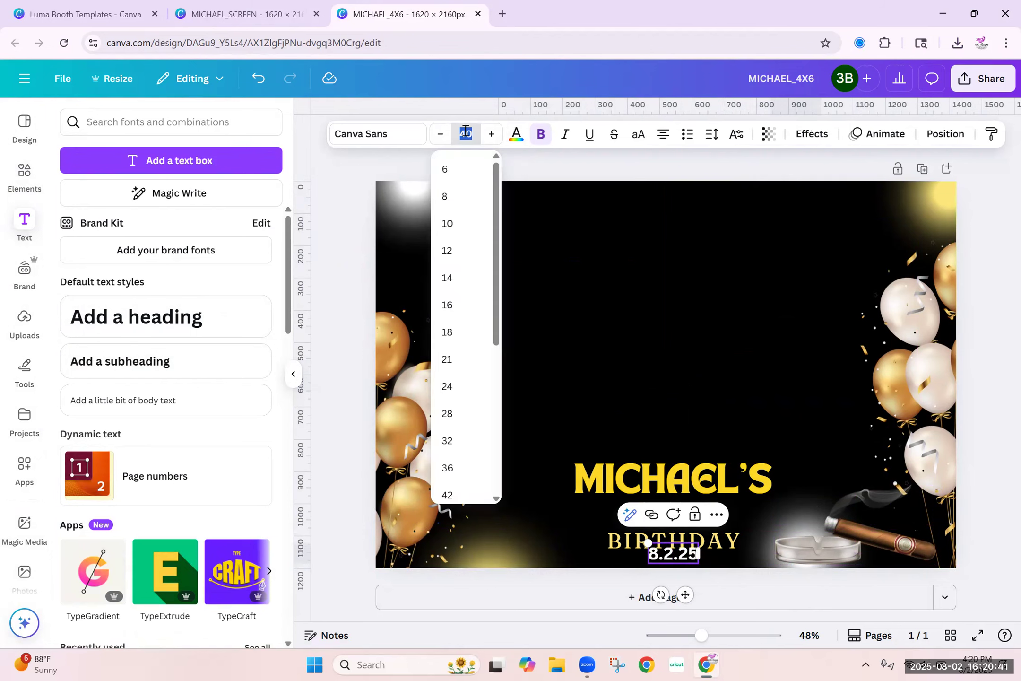
key(Return)
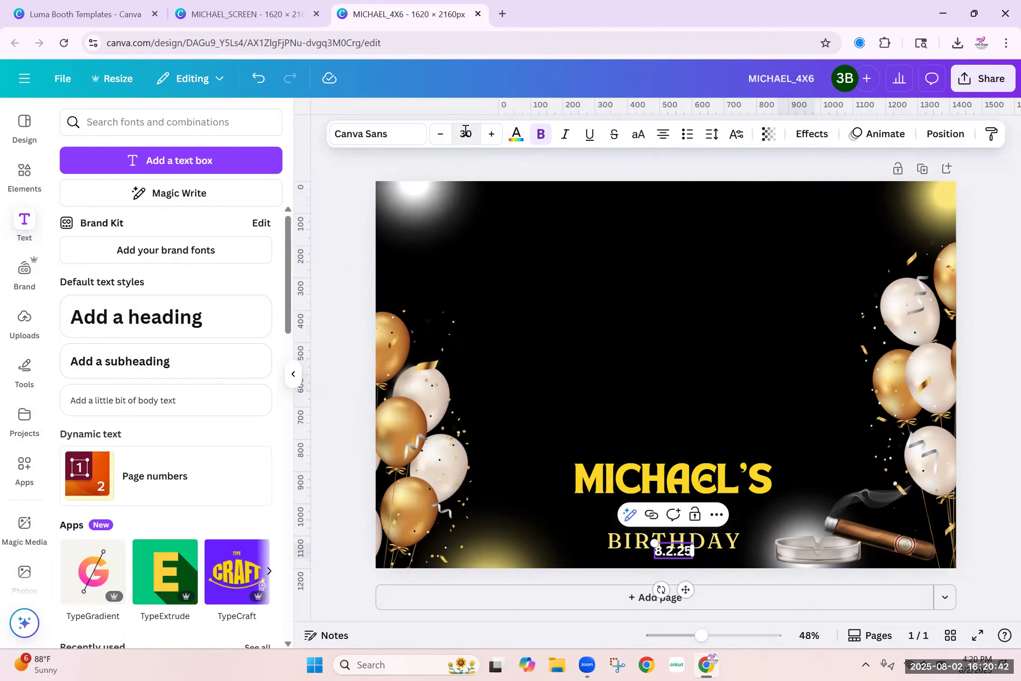
Step: Raise the name and birthday text group slightly and nudge the date down so it sits just beneath "BIRTHDAY"
click(671, 502)
drag(669, 485, 664, 478)
click(679, 552)
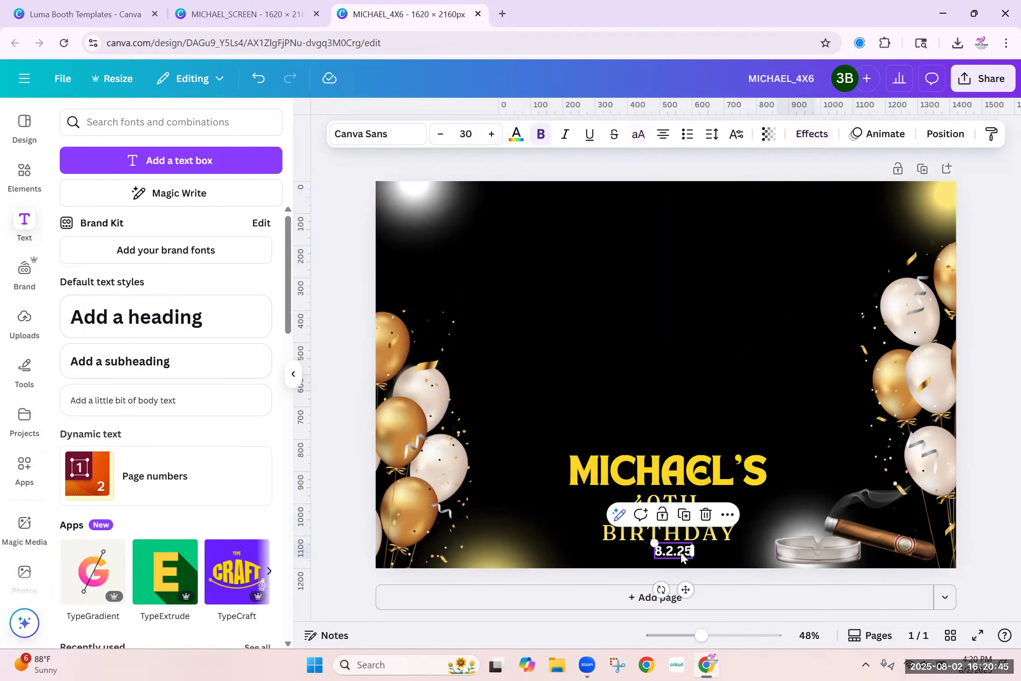
drag(681, 553, 681, 555)
click(670, 533)
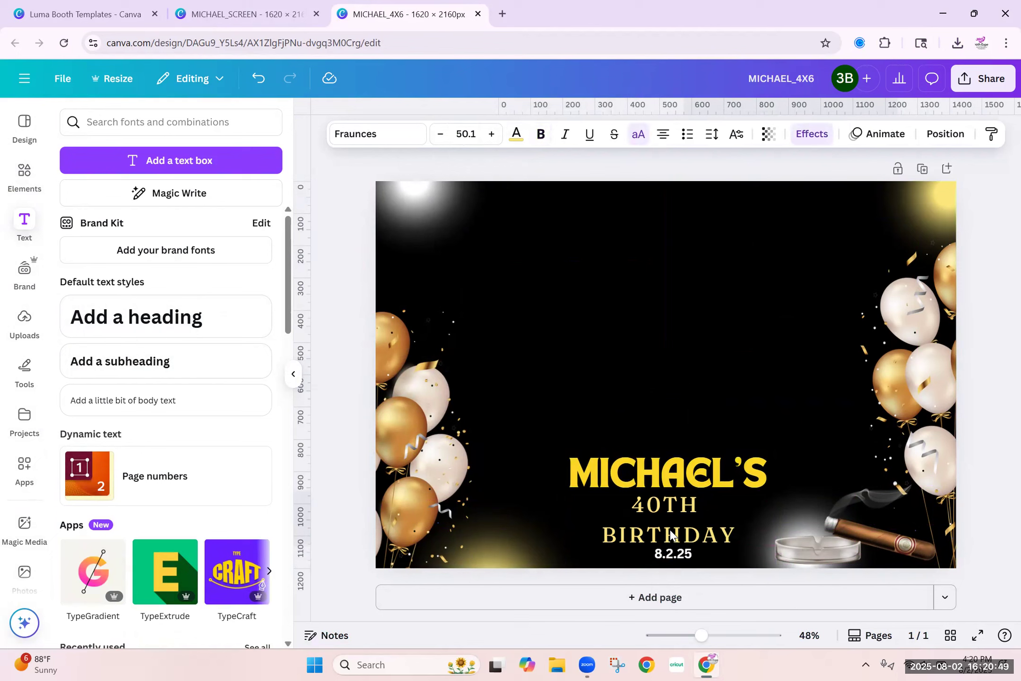
Step: Raise the left balloon cluster and shift both clusters slightly outward past the page's side edges
drag(400, 451, 399, 416)
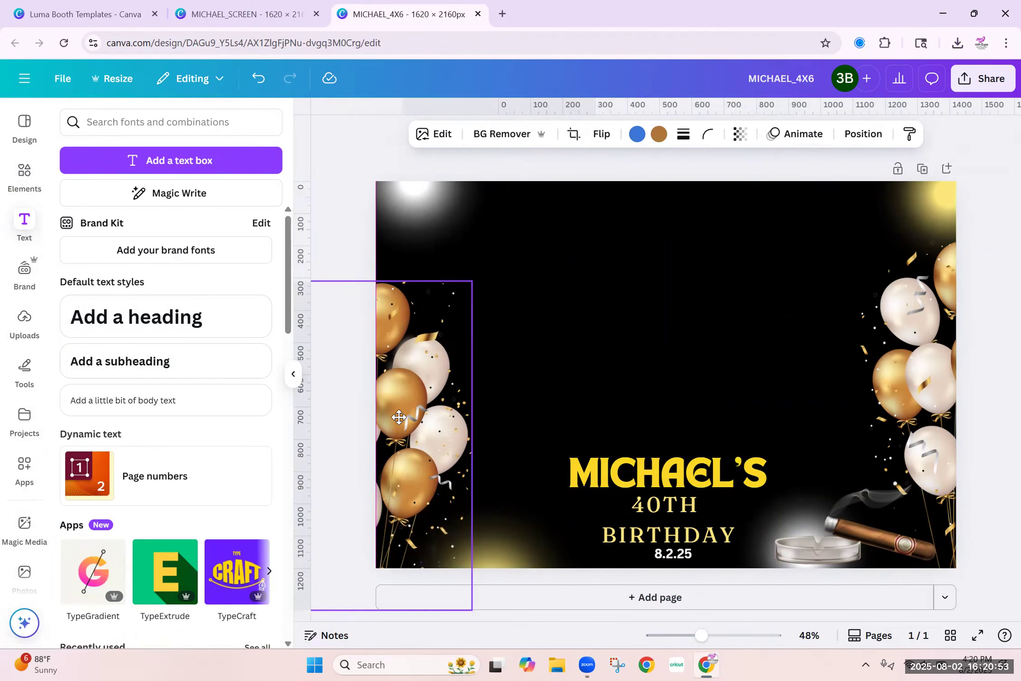
mouse_move(924, 406)
mouse_down()
mouse_move(915, 328)
mouse_move(927, 386)
mouse_up()
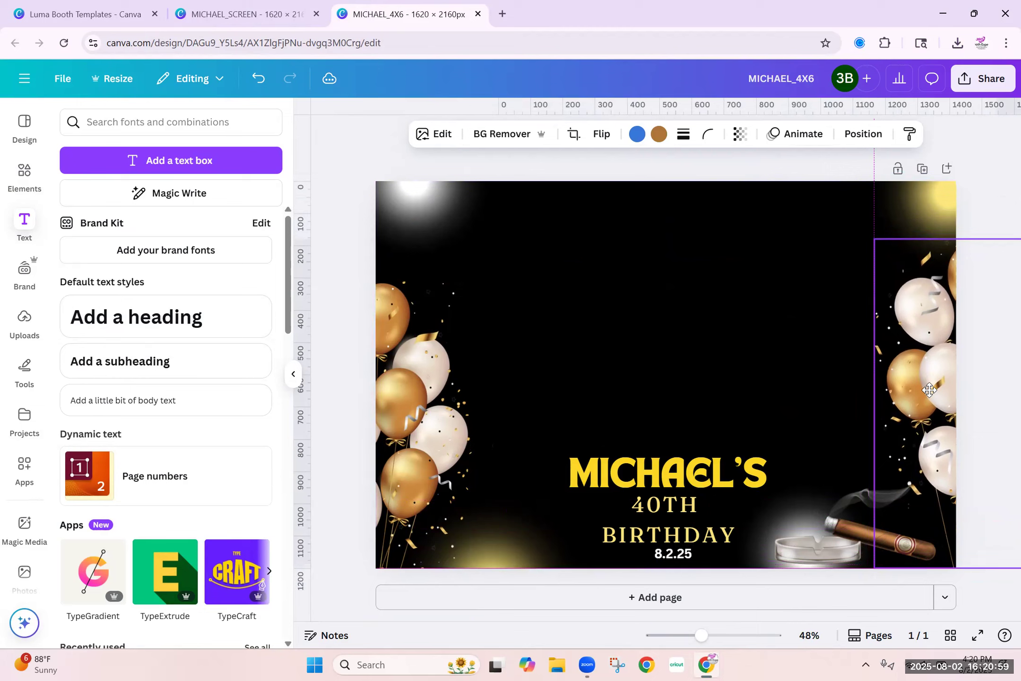
drag(401, 440, 392, 408)
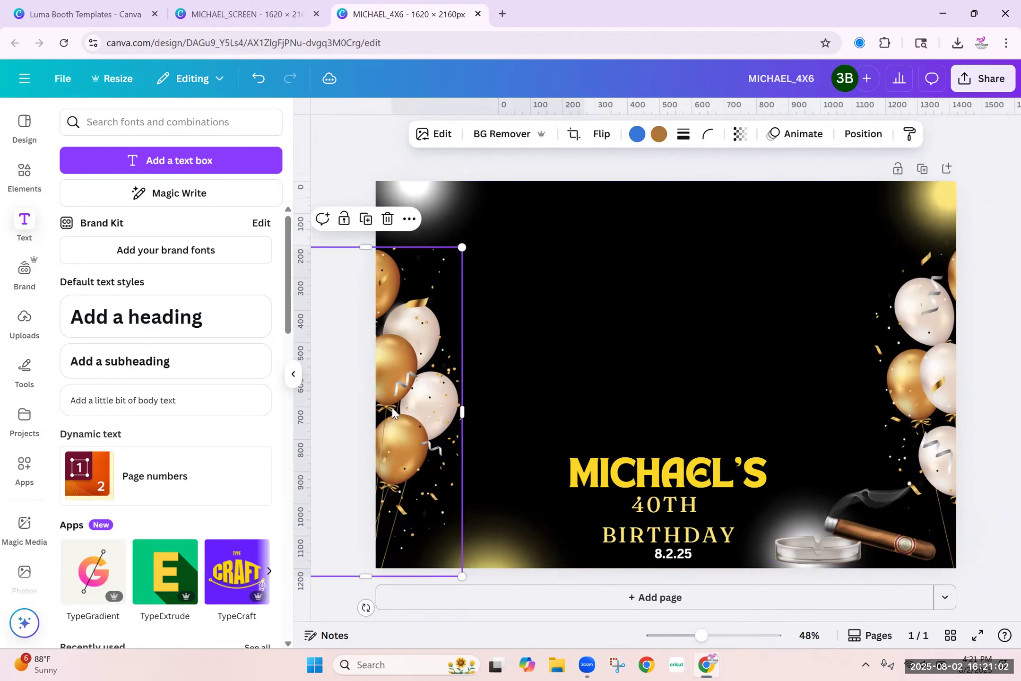
click(776, 291)
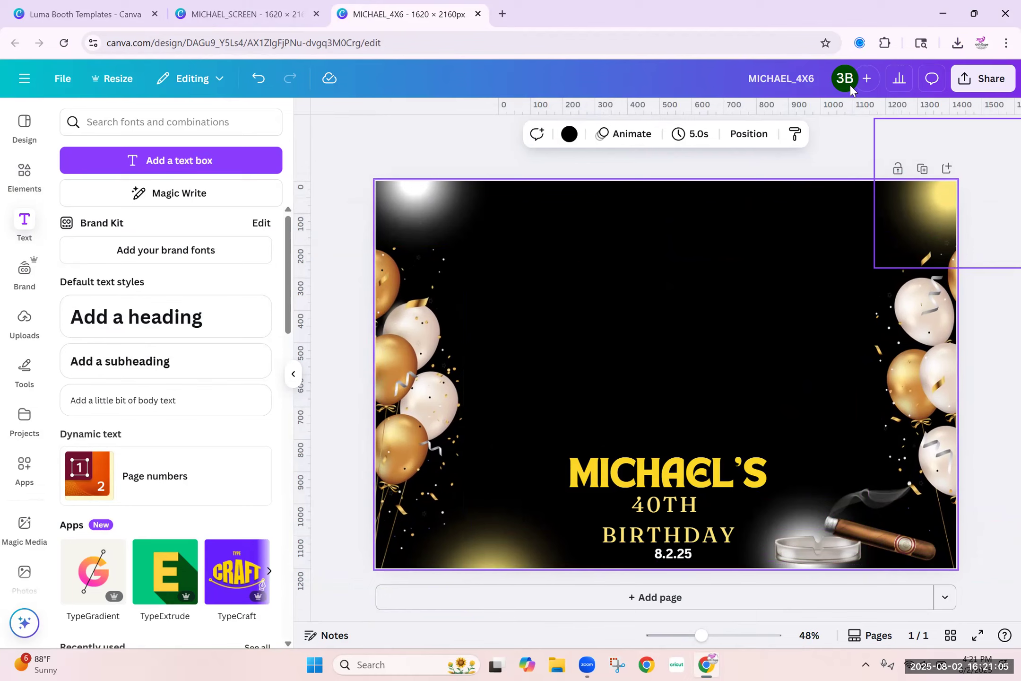
Step: Download the finished 4X6 design as a PNG at 1,800 × 1,200 px
click(979, 80)
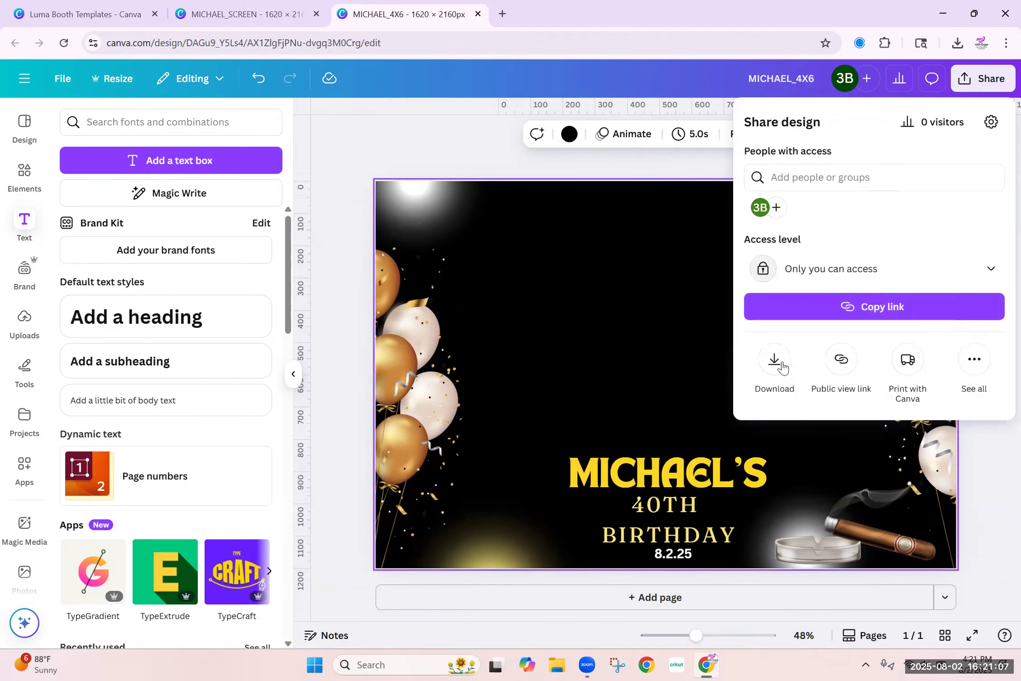
click(780, 364)
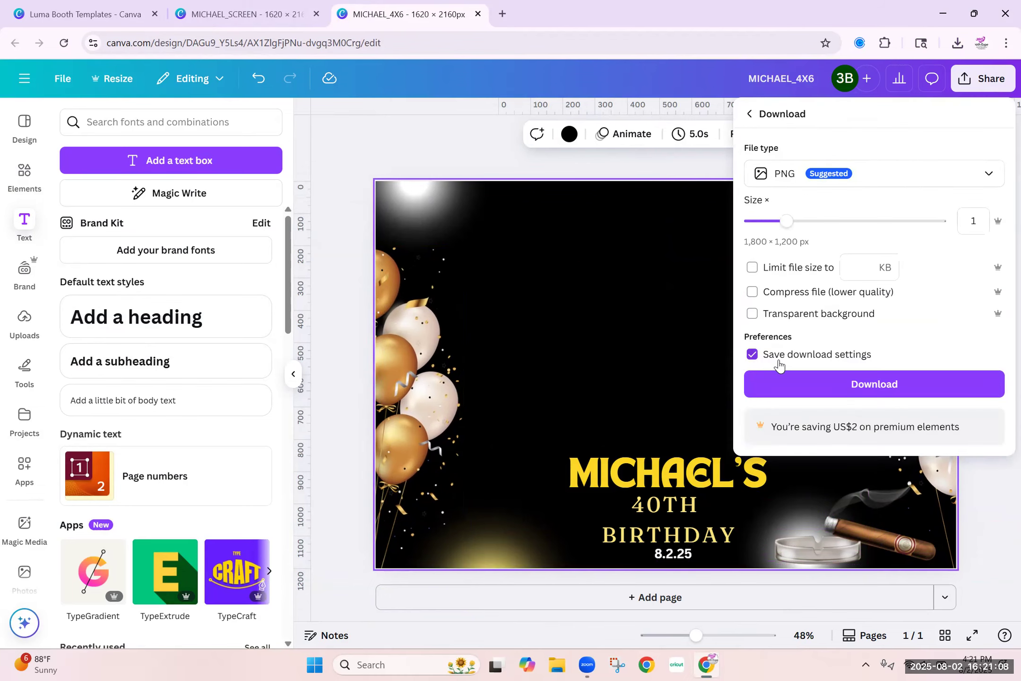
click(825, 385)
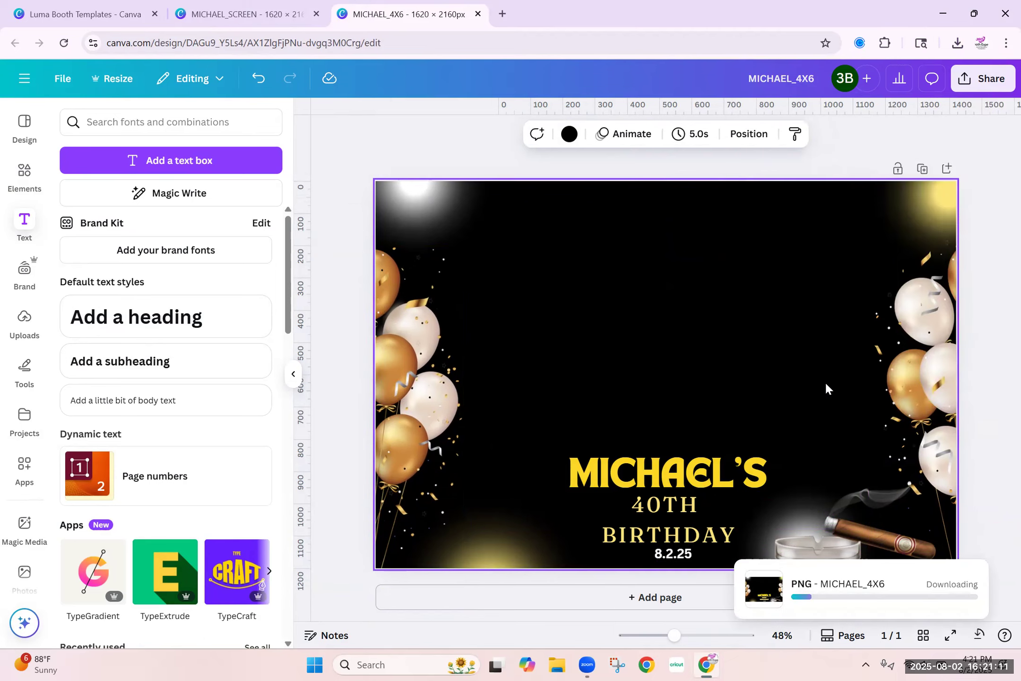
Step: Make a copy of the 4X6 design and rename it, removing "Copy of" and replacing the "4X6" ending with "GIF"
click(61, 78)
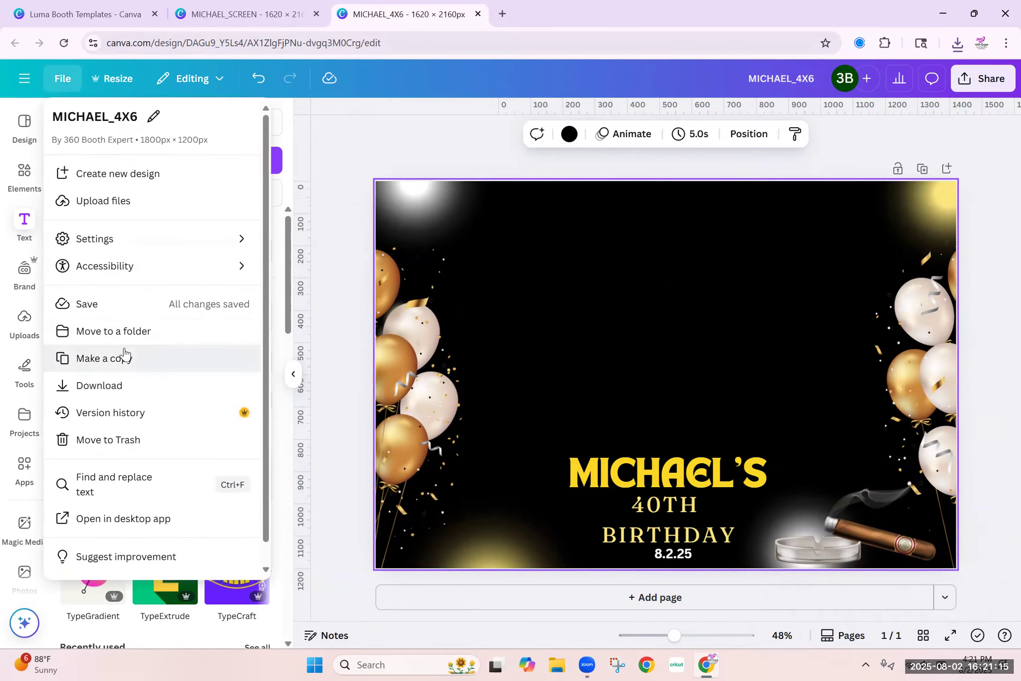
click(124, 357)
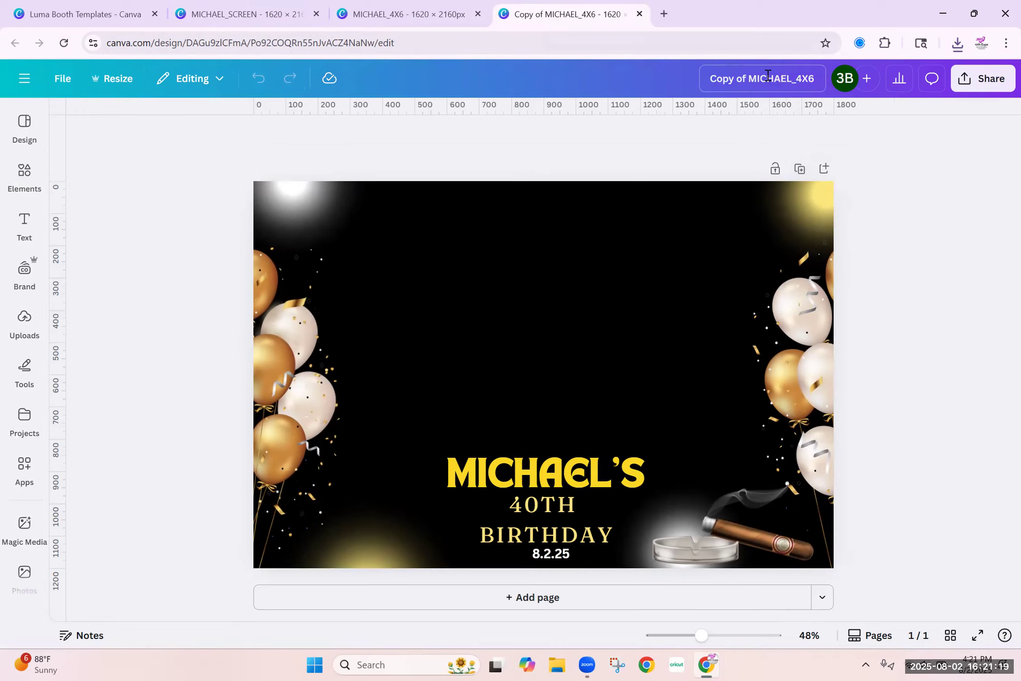
drag(748, 78, 647, 97)
key(BackSpace)
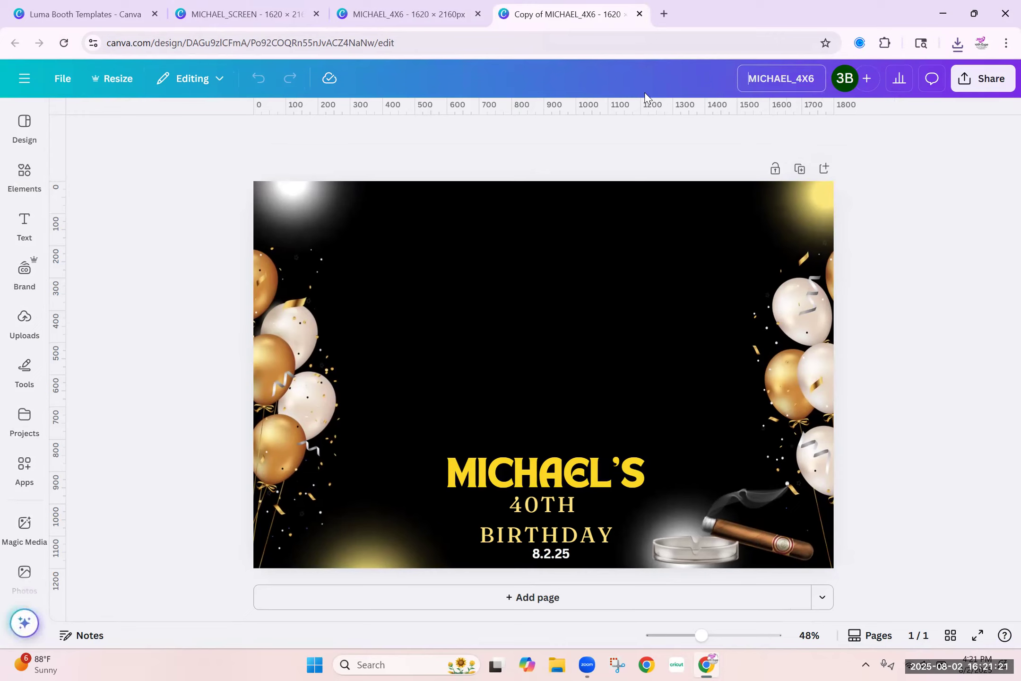
drag(796, 77, 866, 88)
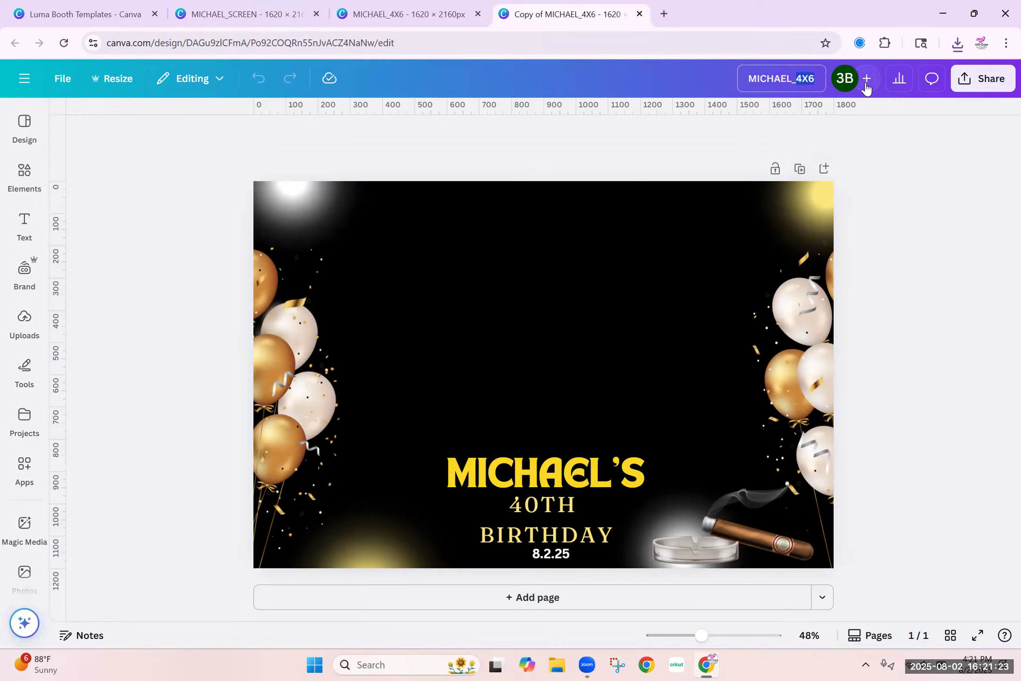
text(GIF)
Step: Resize the GIF design itself to the saved custom size of 720 × 960 px
click(114, 80)
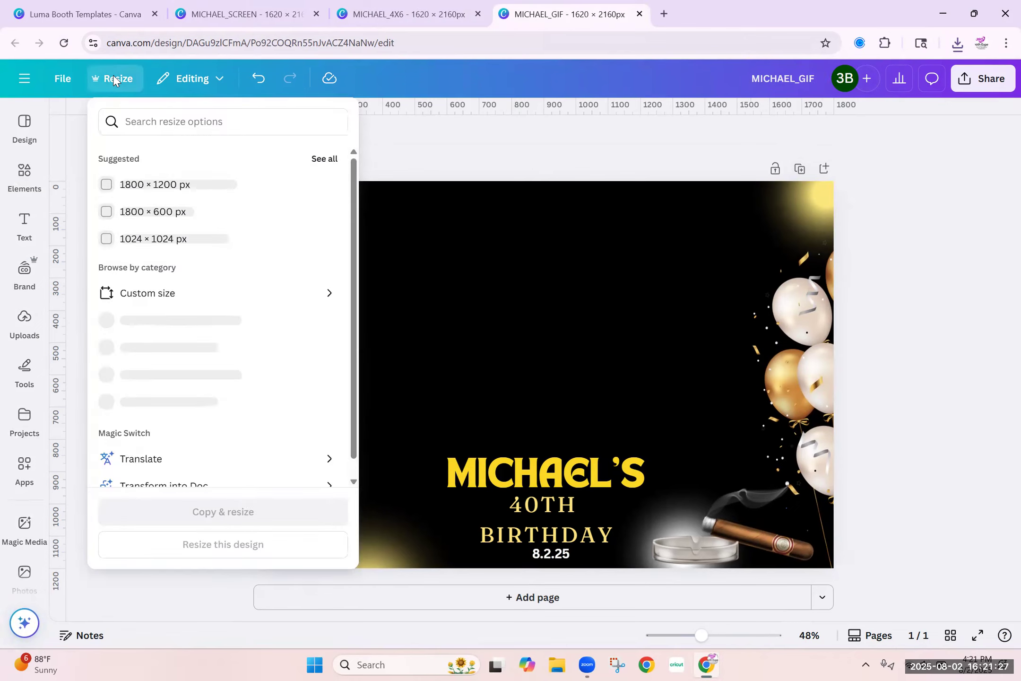
click(159, 294)
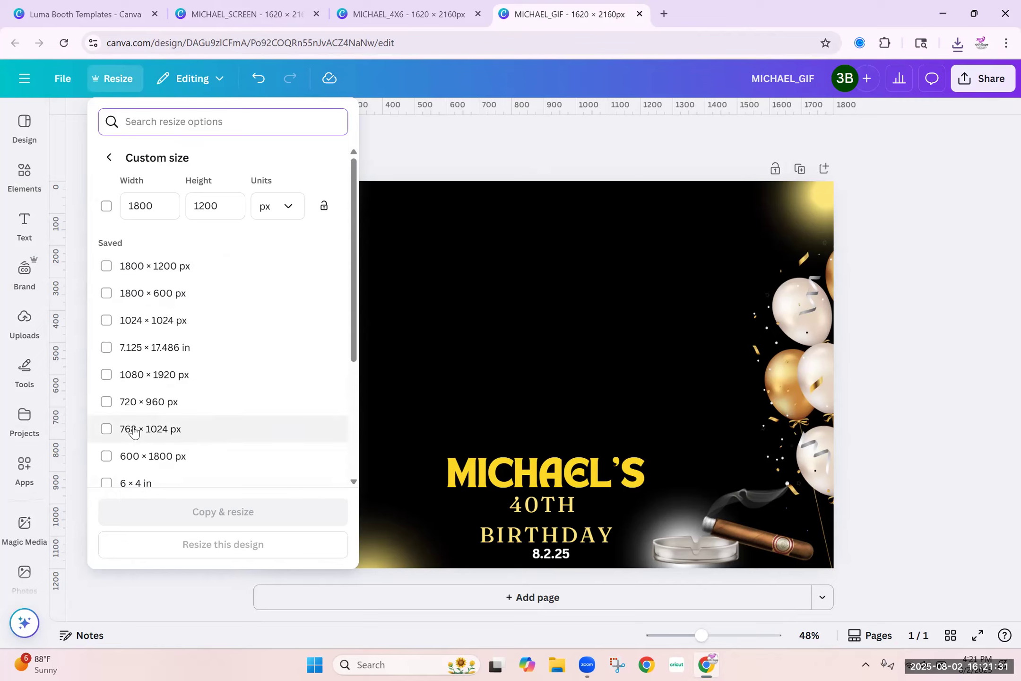
click(107, 402)
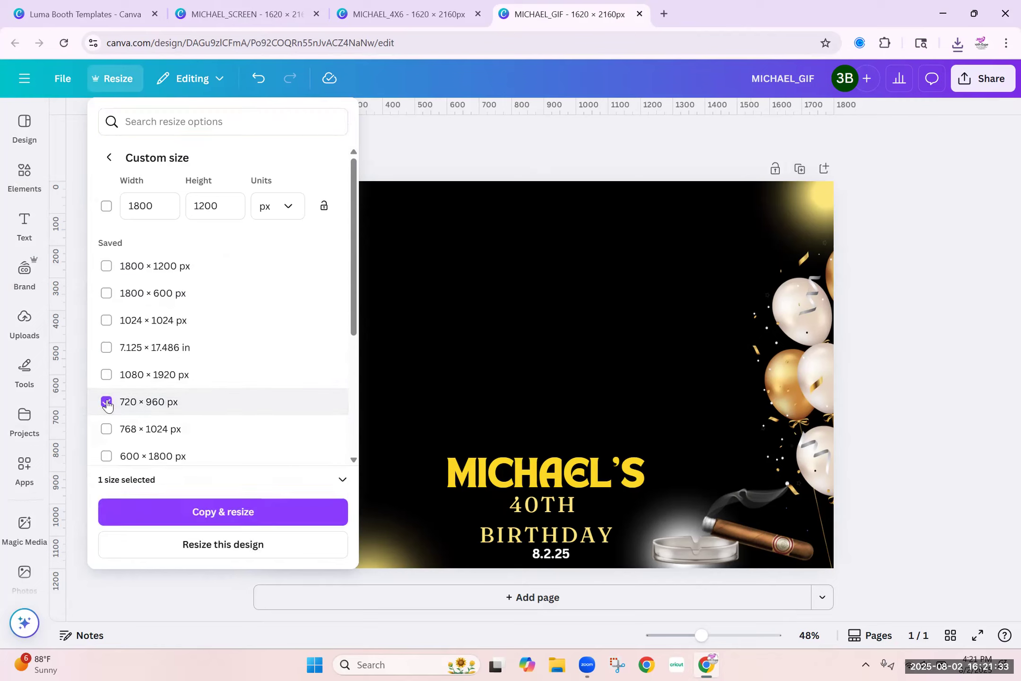
click(212, 545)
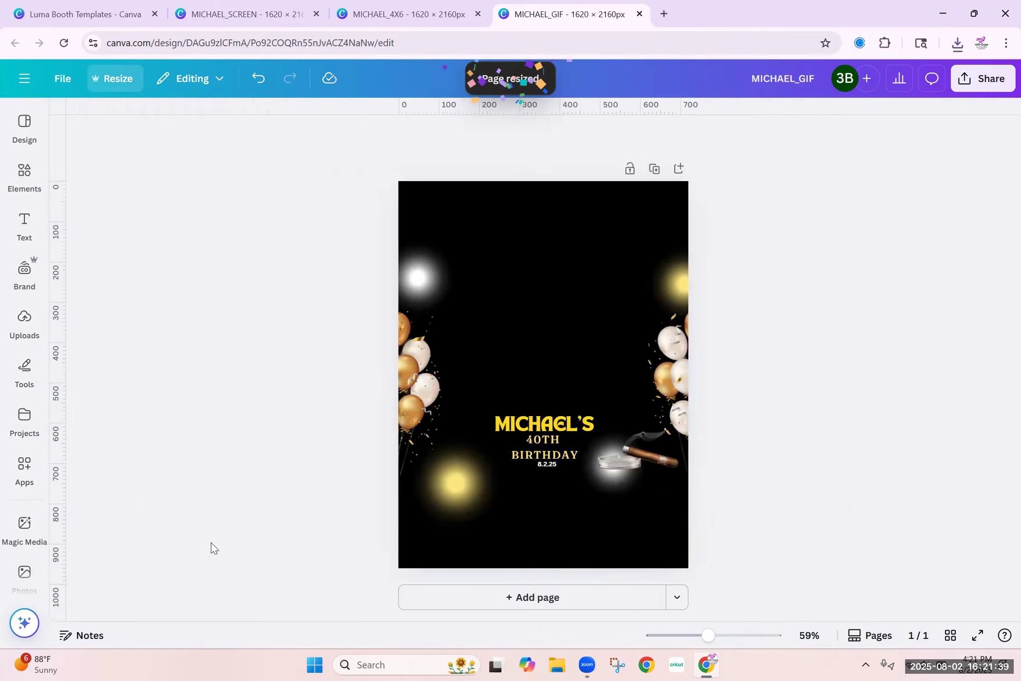
Step: Move the white and yellow glows into the page's upper corners and raise both balloon clusters to the top of the side edges
drag(419, 280, 405, 187)
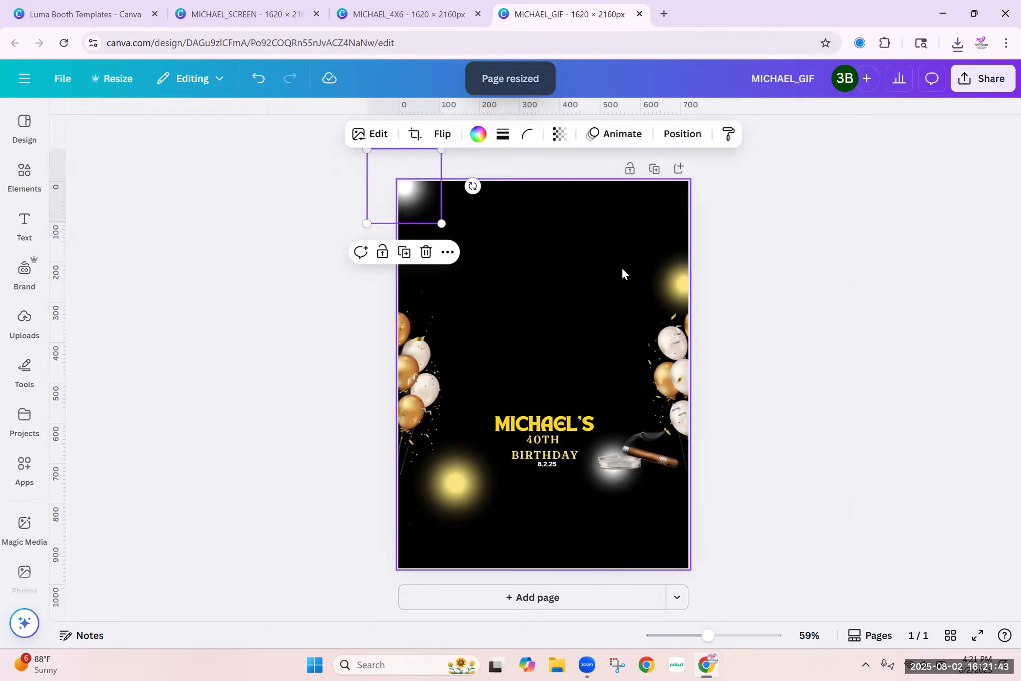
drag(686, 285, 687, 187)
drag(685, 380, 683, 260)
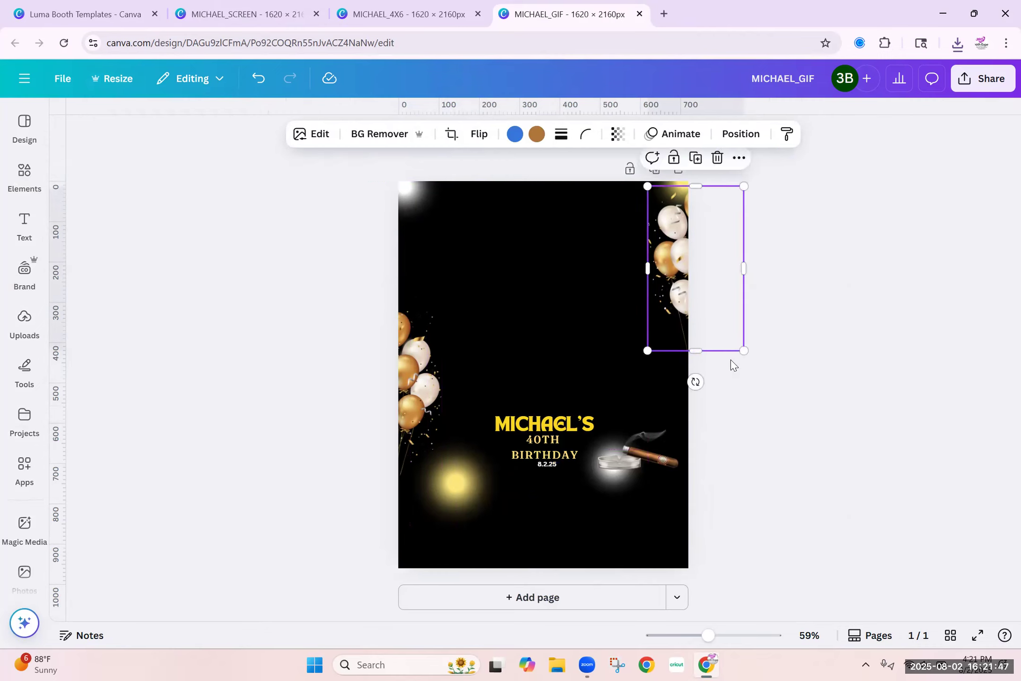
drag(420, 415, 407, 282)
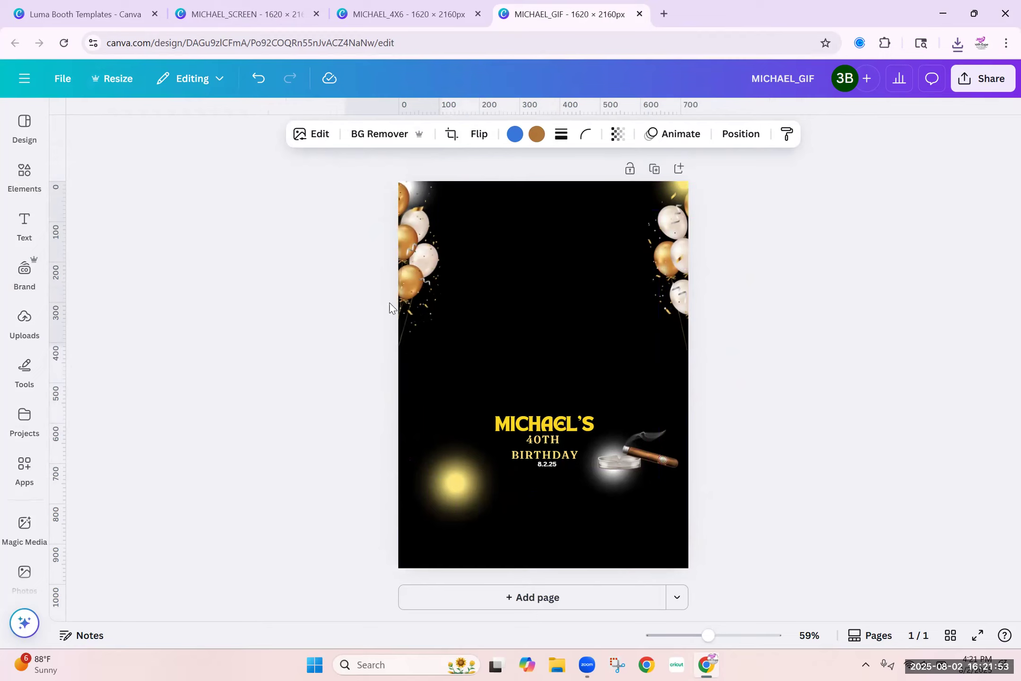
Step: Move the name, birthday and date text to the bottom centre, the yellow glow to the lower-left corner, and the cigar and white glow to the lower-right
drag(551, 428, 563, 528)
drag(450, 488, 412, 573)
drag(650, 458, 657, 548)
drag(613, 464, 679, 548)
drag(546, 466, 557, 564)
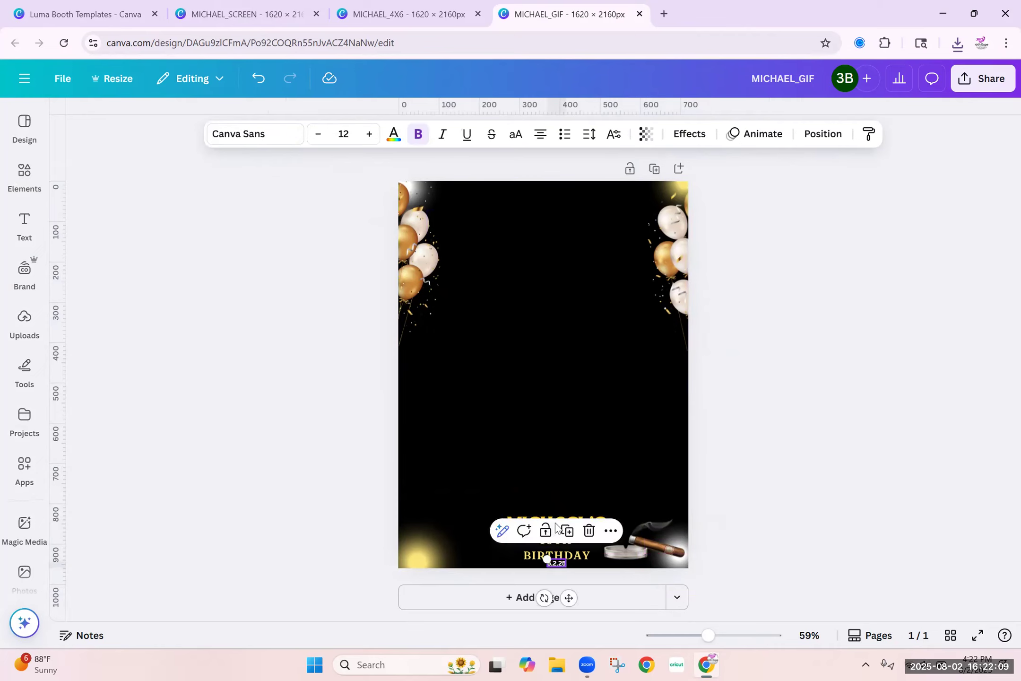
Step: Raise the name and birthday text slightly at the bottom of the page and place the date just beneath it
click(554, 510)
drag(570, 541, 551, 559)
click(556, 563)
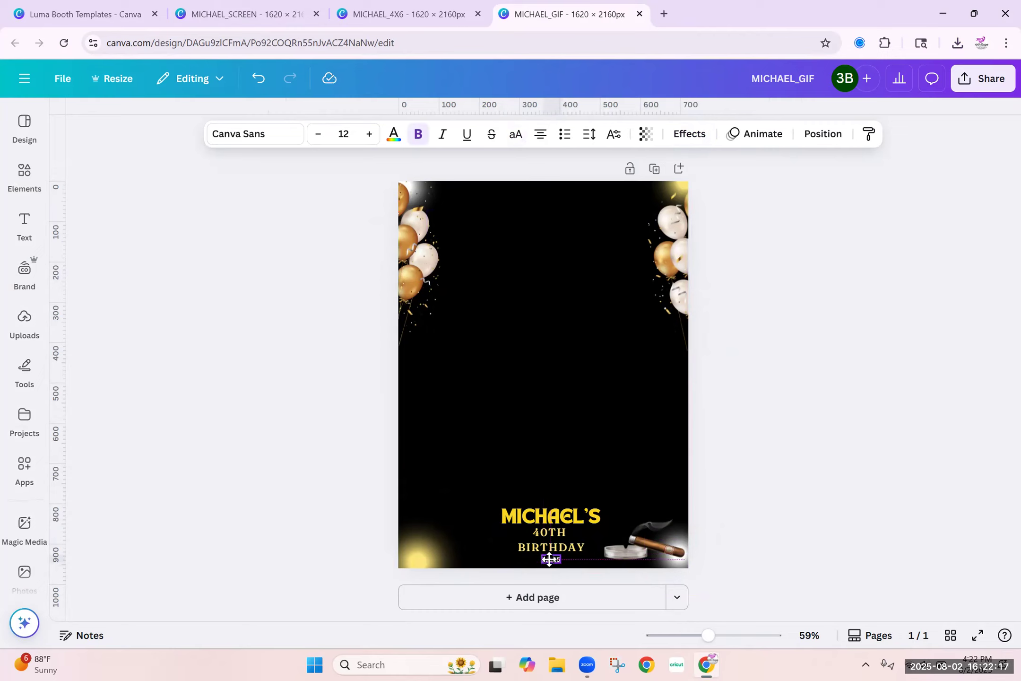
Step: Delete the black page background, leaving the balloons, glows, text and cigar in place
click(482, 305)
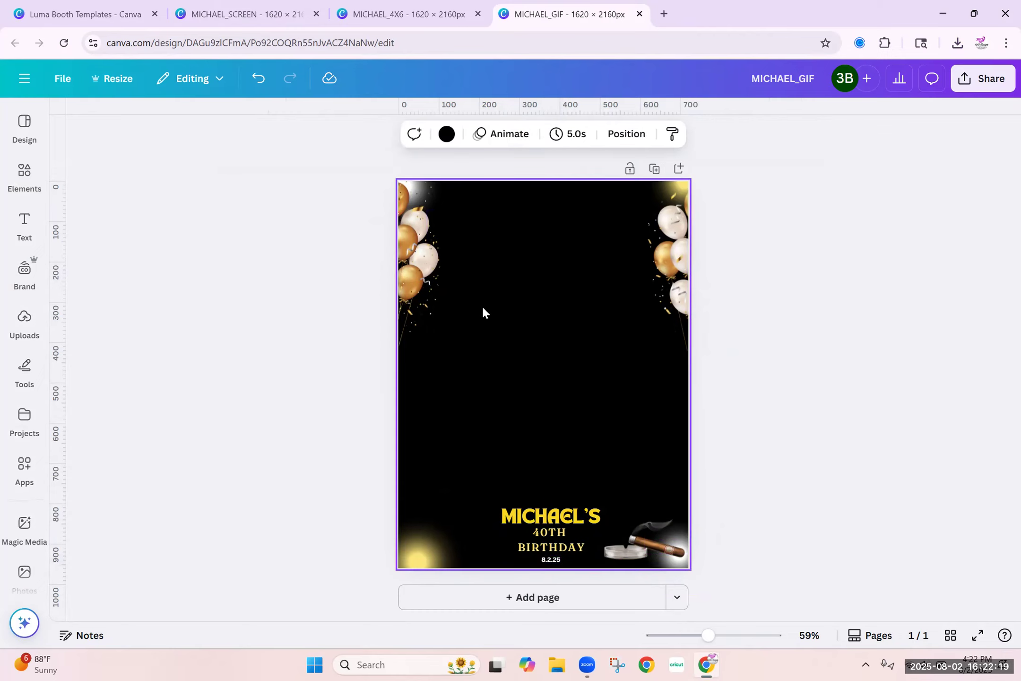
right_click(483, 312)
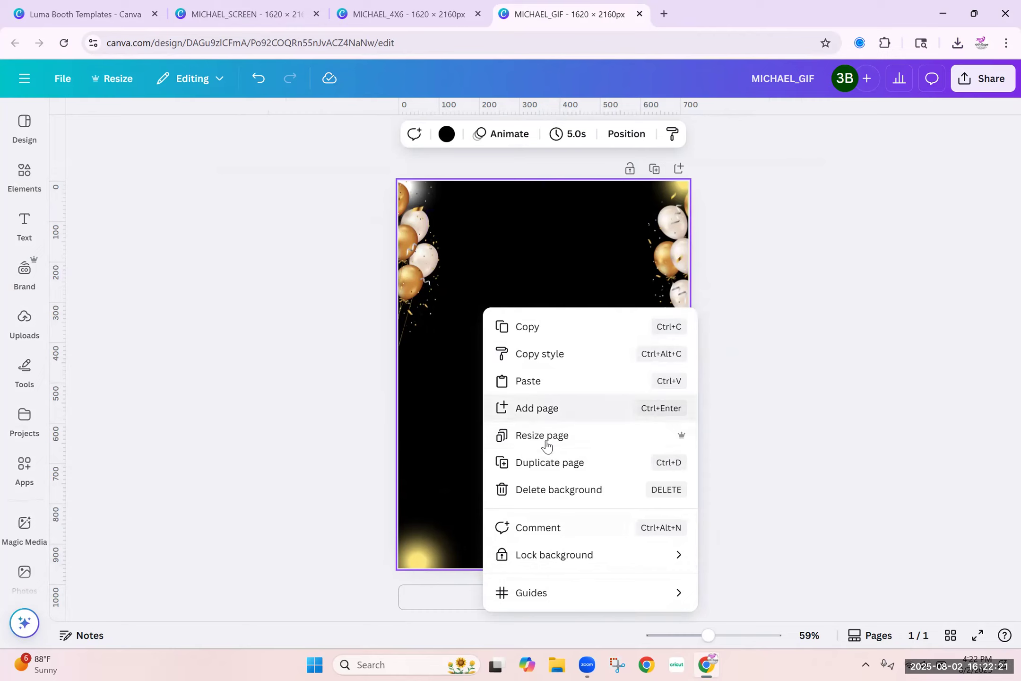
right_click(464, 373)
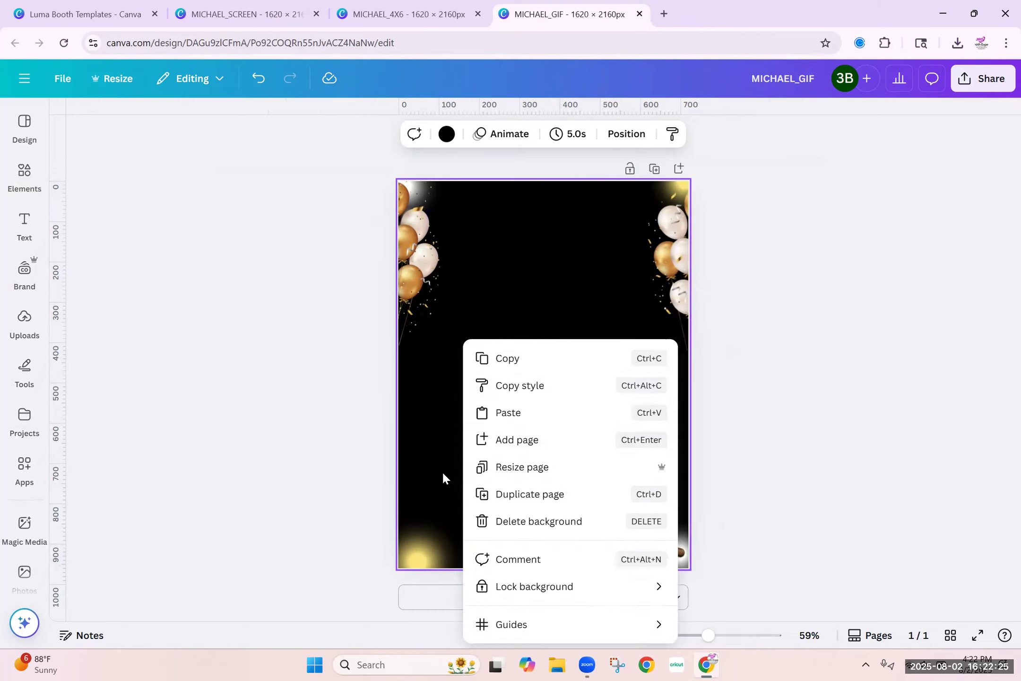
key(ctrl+z)
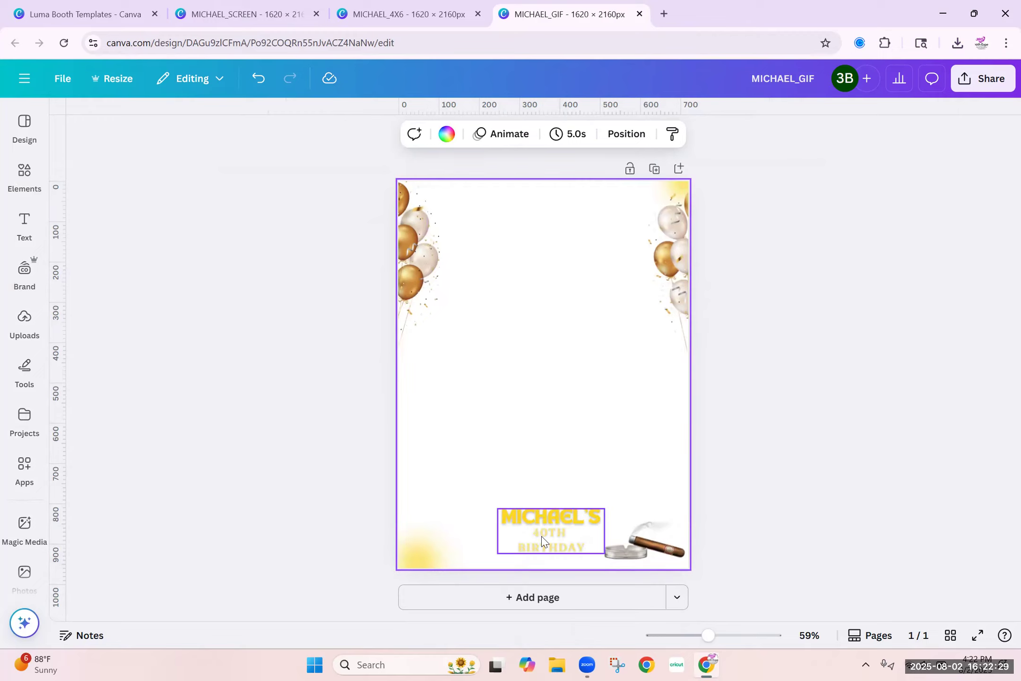
Step: Add a square from the recently used elements, stretch it across the full page width and colour it black
click(24, 182)
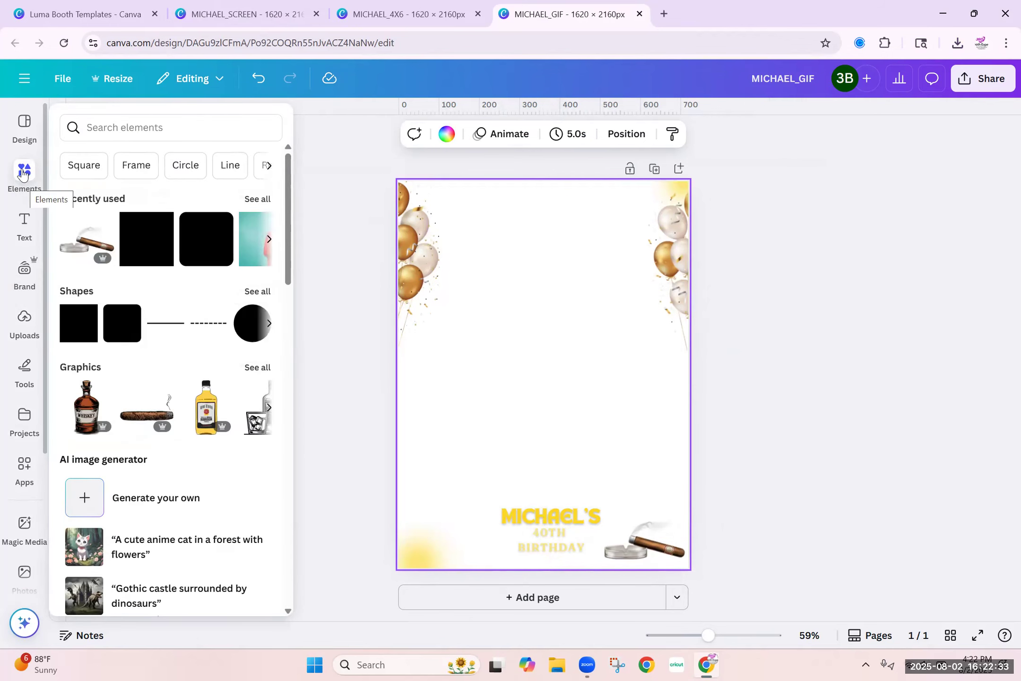
click(138, 238)
click(526, 391)
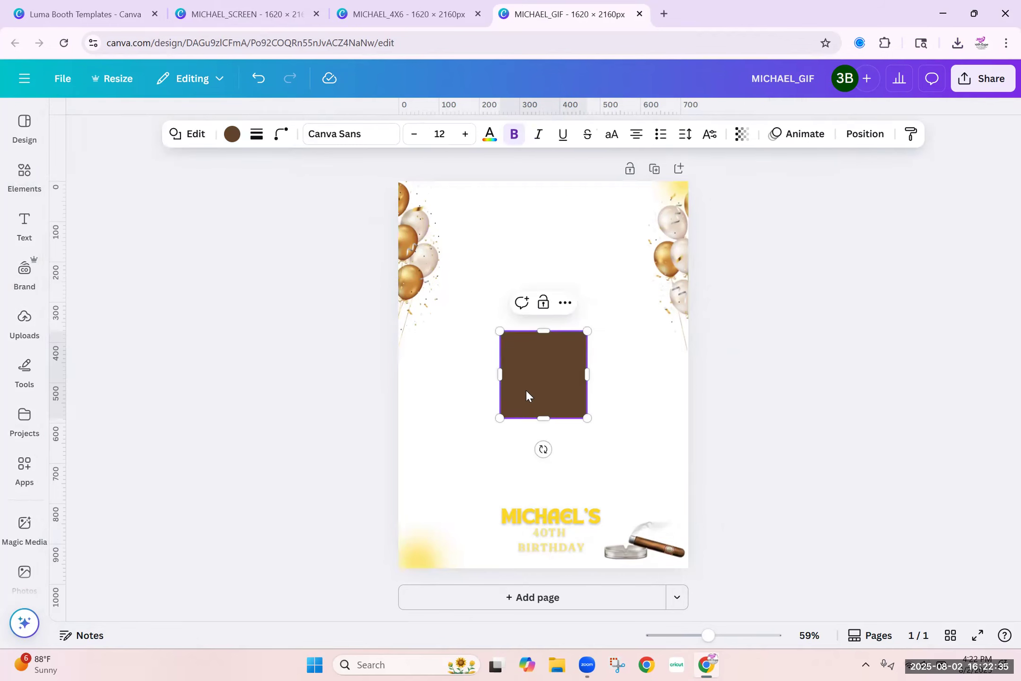
drag(501, 374, 398, 375)
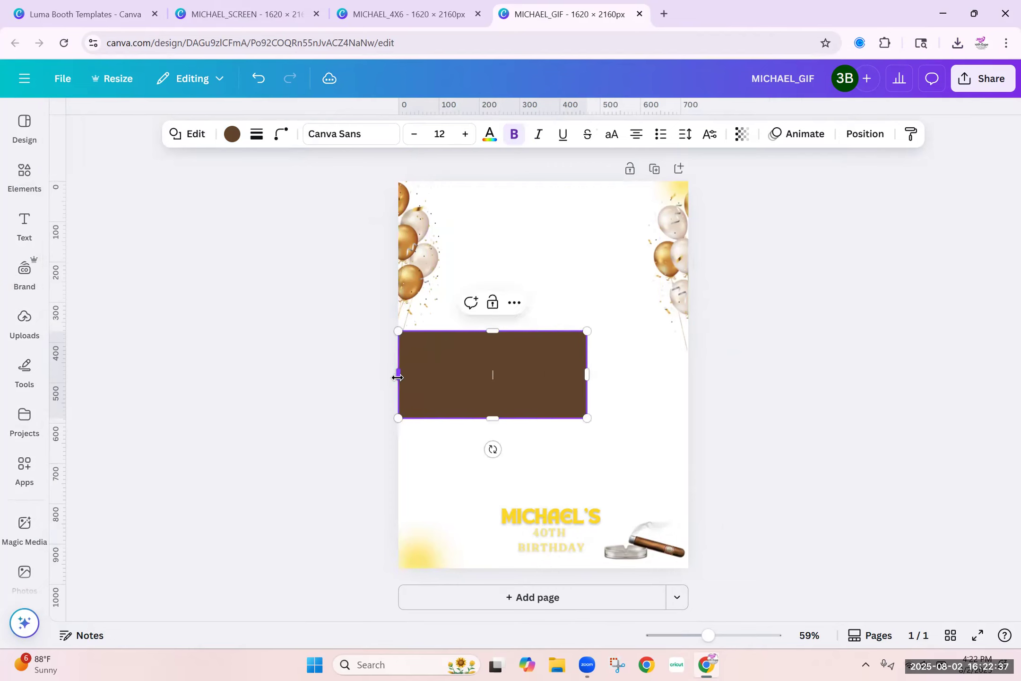
drag(642, 368, 696, 374)
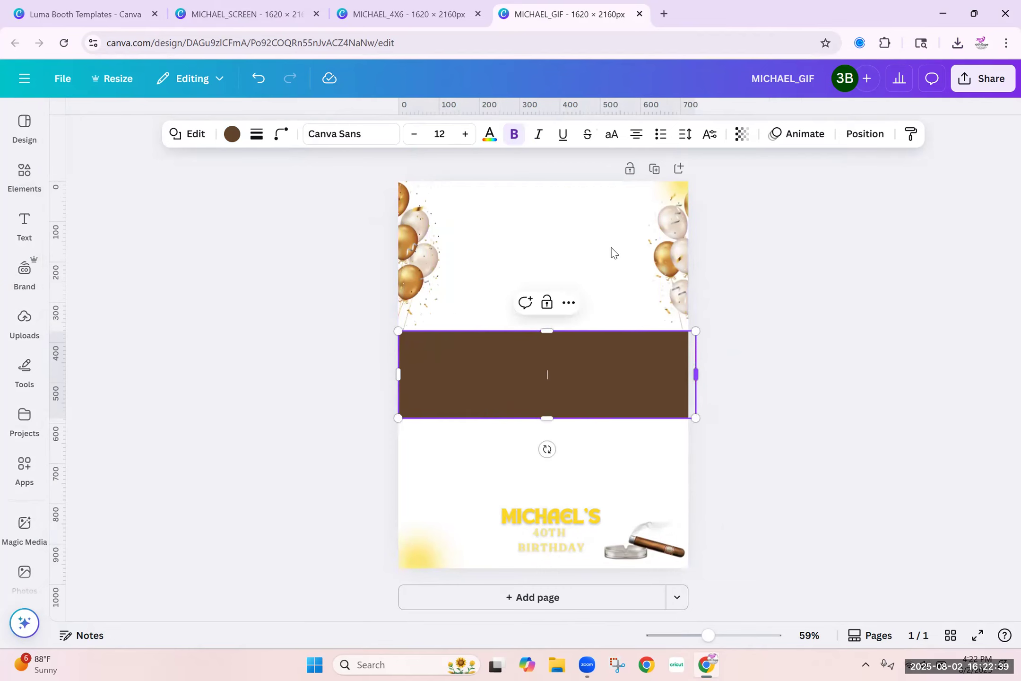
click(231, 136)
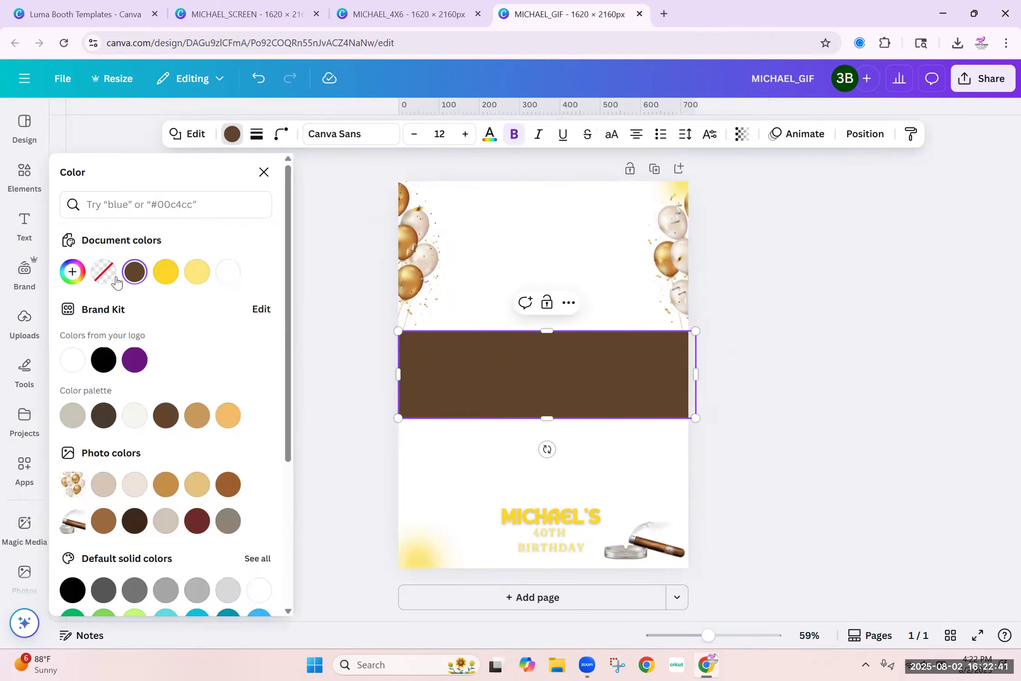
click(103, 361)
Step: Move the black bar to the page's bottom edge and send it behind all the other elements
drag(562, 375, 561, 542)
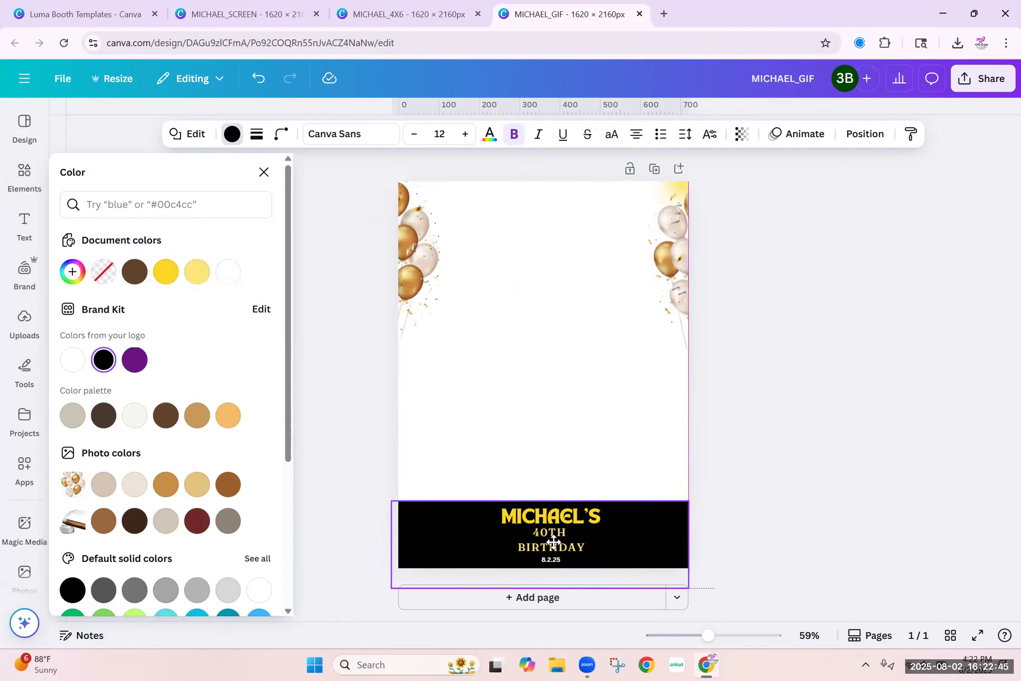
click(863, 142)
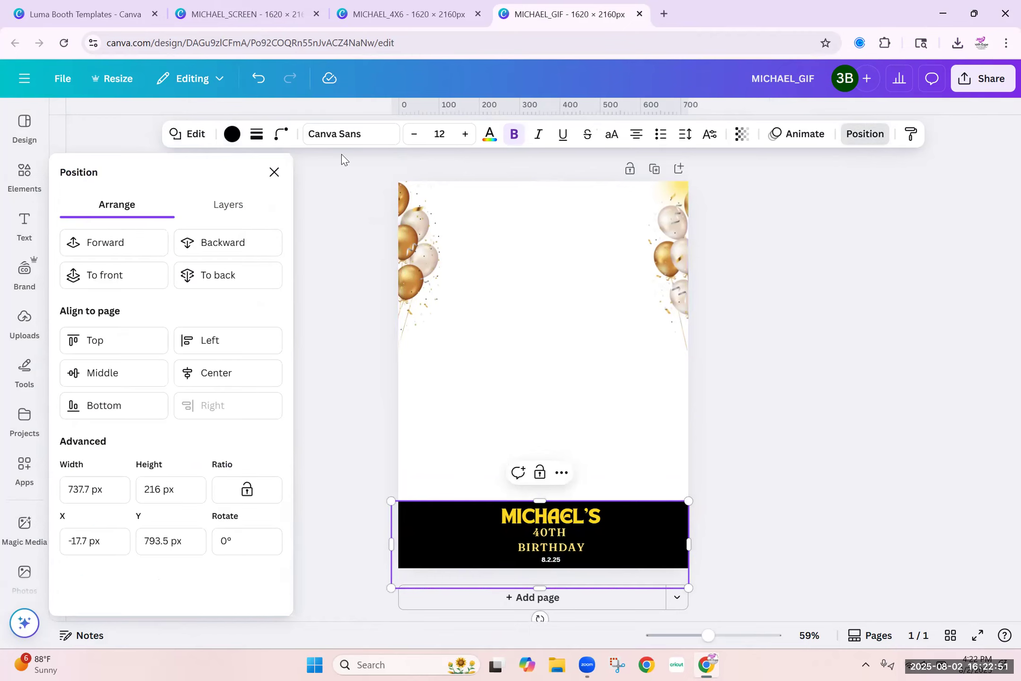
click(219, 278)
Step: Shift the name and birthday text to the page's horizontal centre and align the date beneath it on the black bar
click(511, 524)
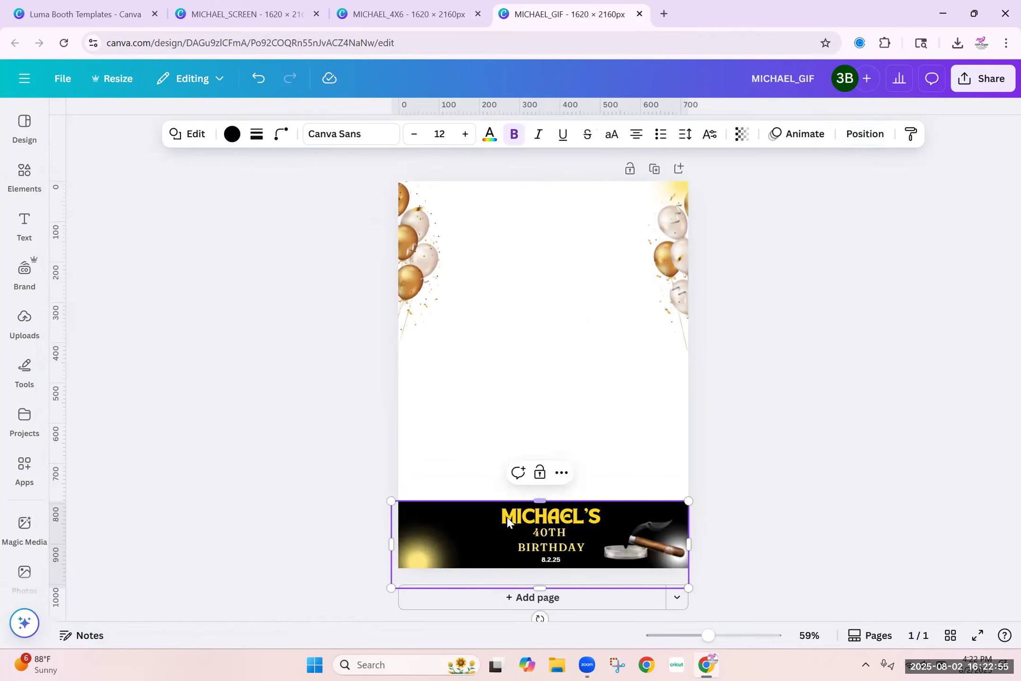
click(540, 523)
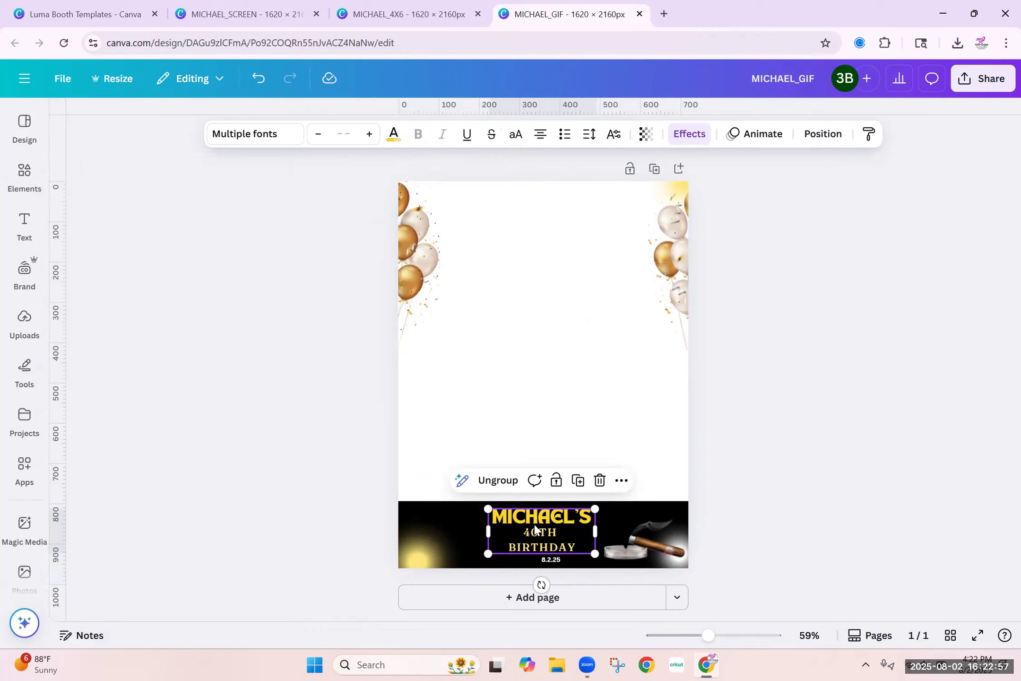
click(549, 559)
drag(547, 555, 544, 561)
click(453, 529)
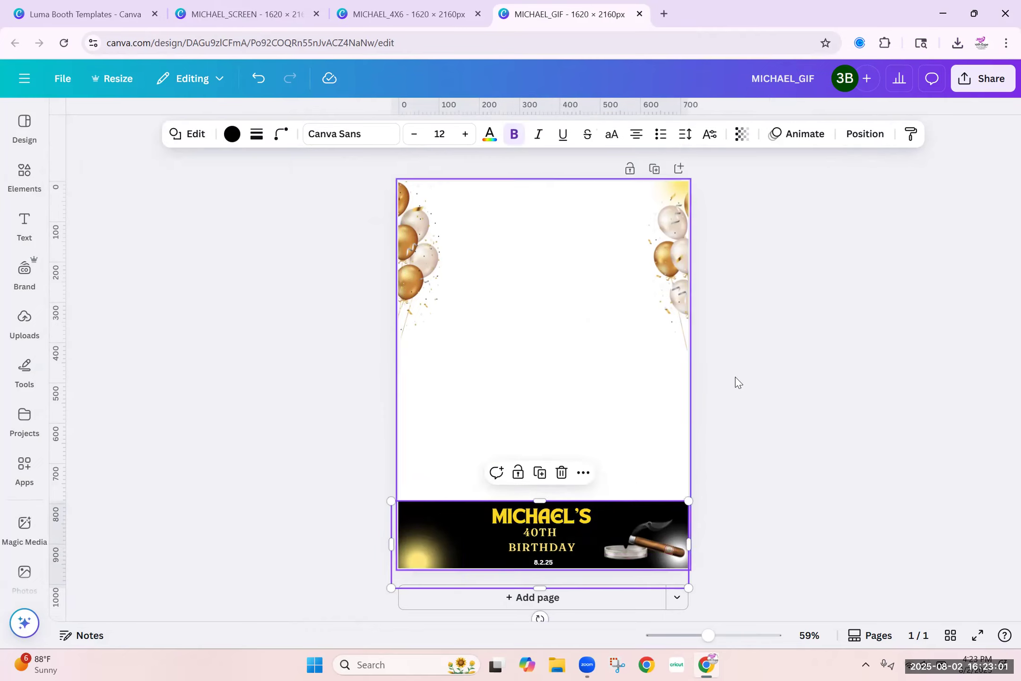
click(785, 384)
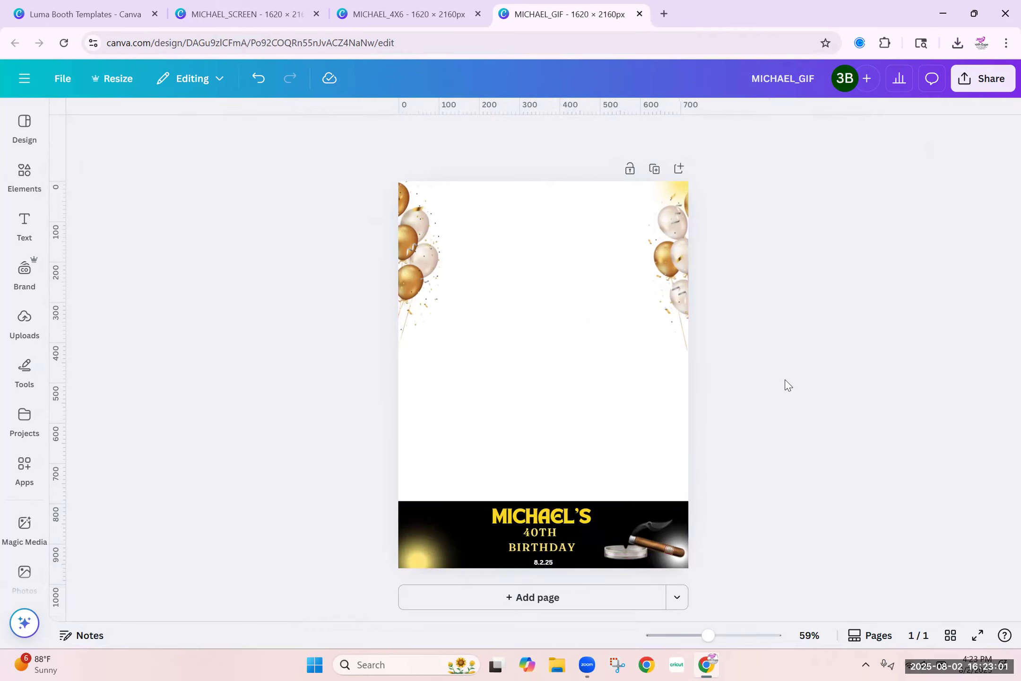
Step: Download the GIF overlay as a 720 × 960 px PNG with a transparent background
click(1001, 88)
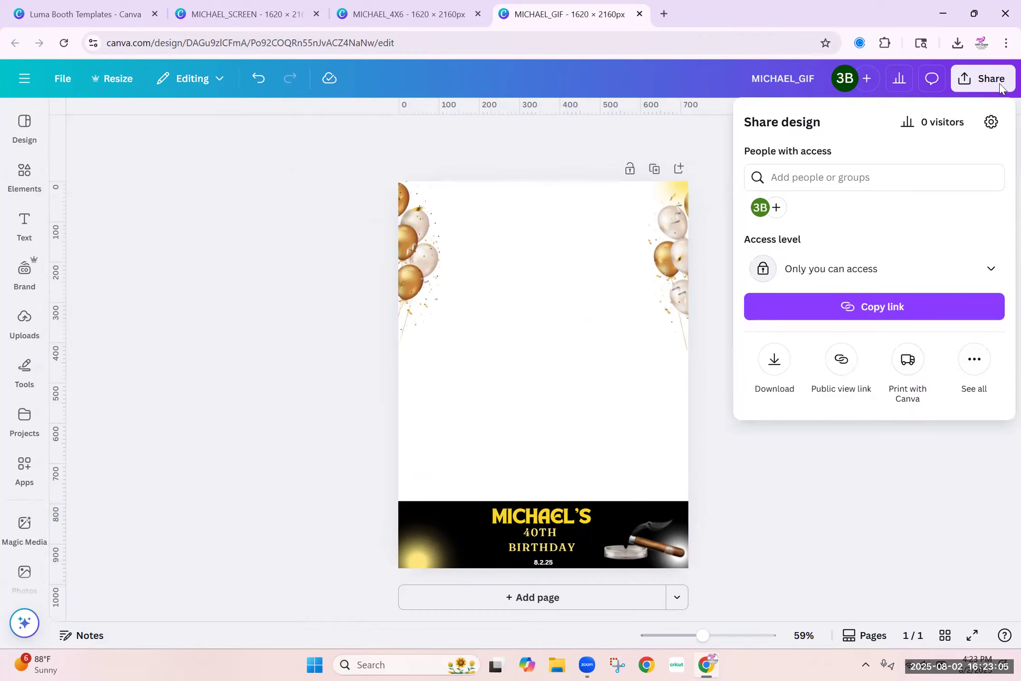
click(775, 363)
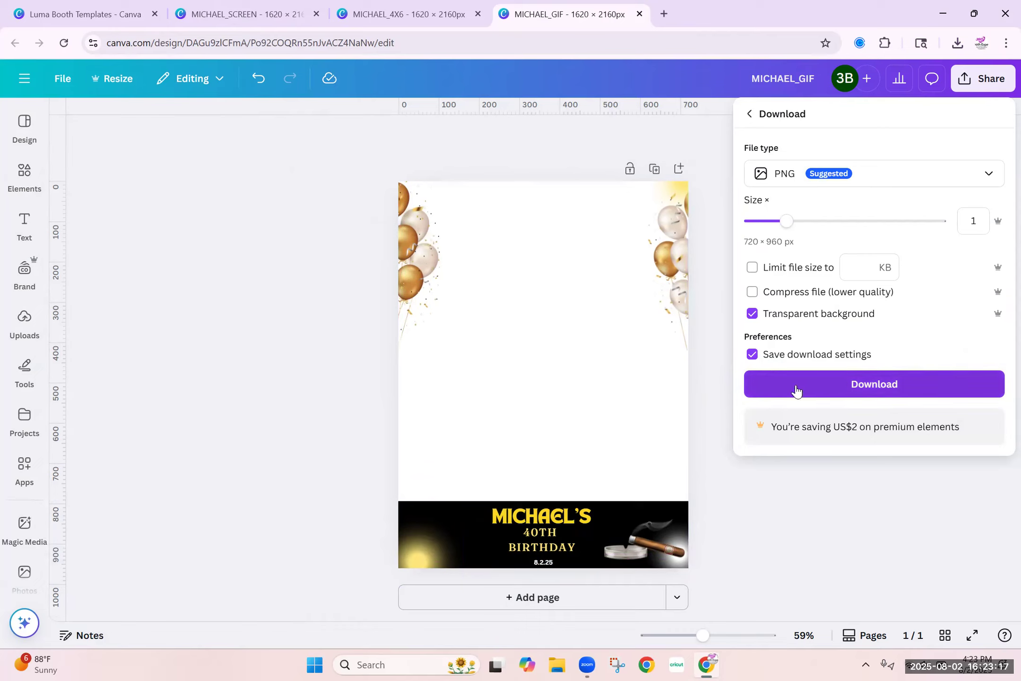
click(837, 386)
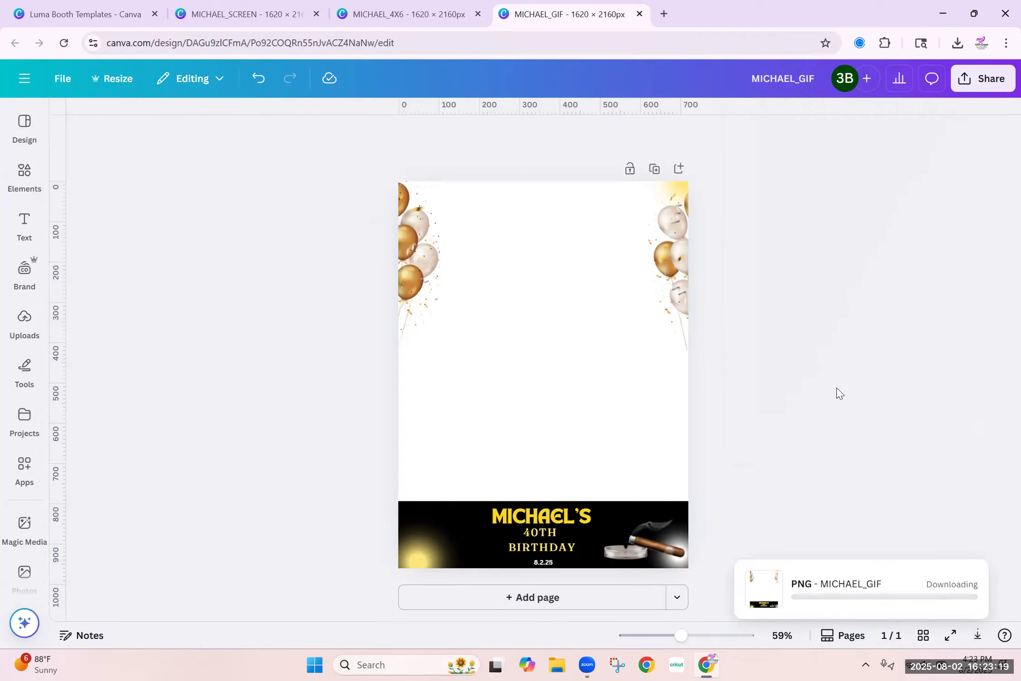
Step: Make a copy of the GIF design and rename it, removing "Copy of" and changing the "GIF" ending to "GVID"
click(68, 79)
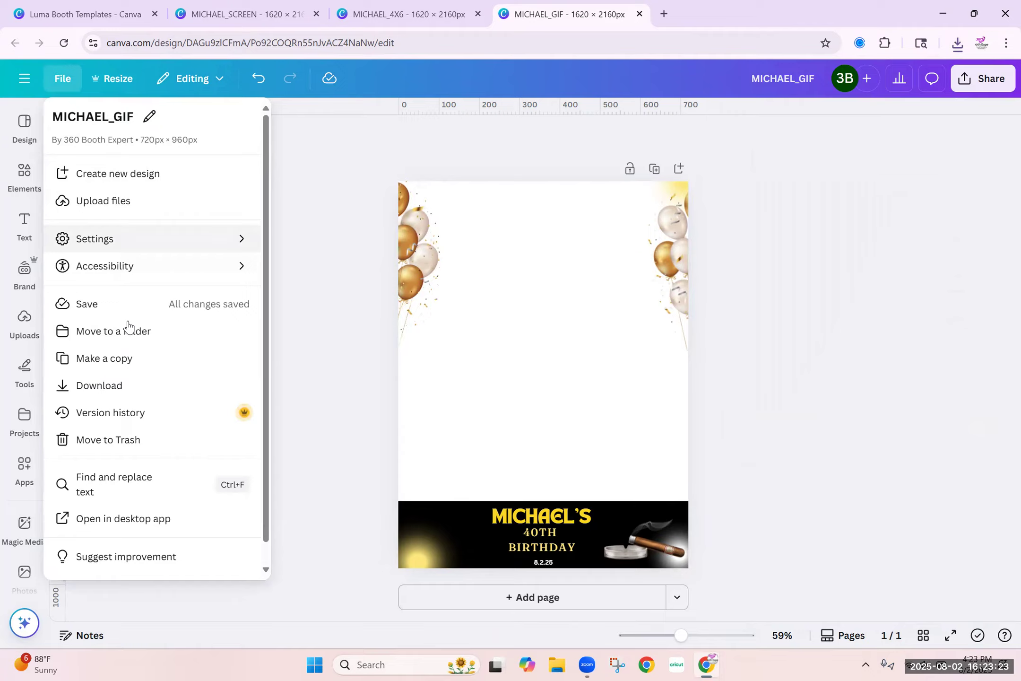
click(146, 363)
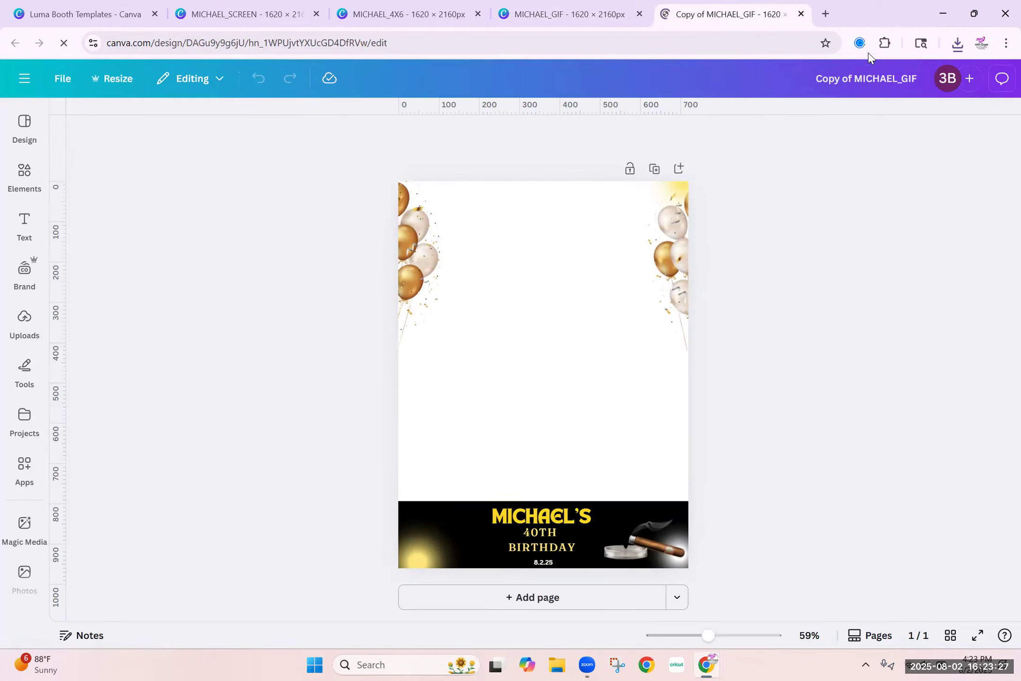
double_click(808, 76)
click(809, 76)
key(BackSpace)
key(BackSpace)
text(VID)
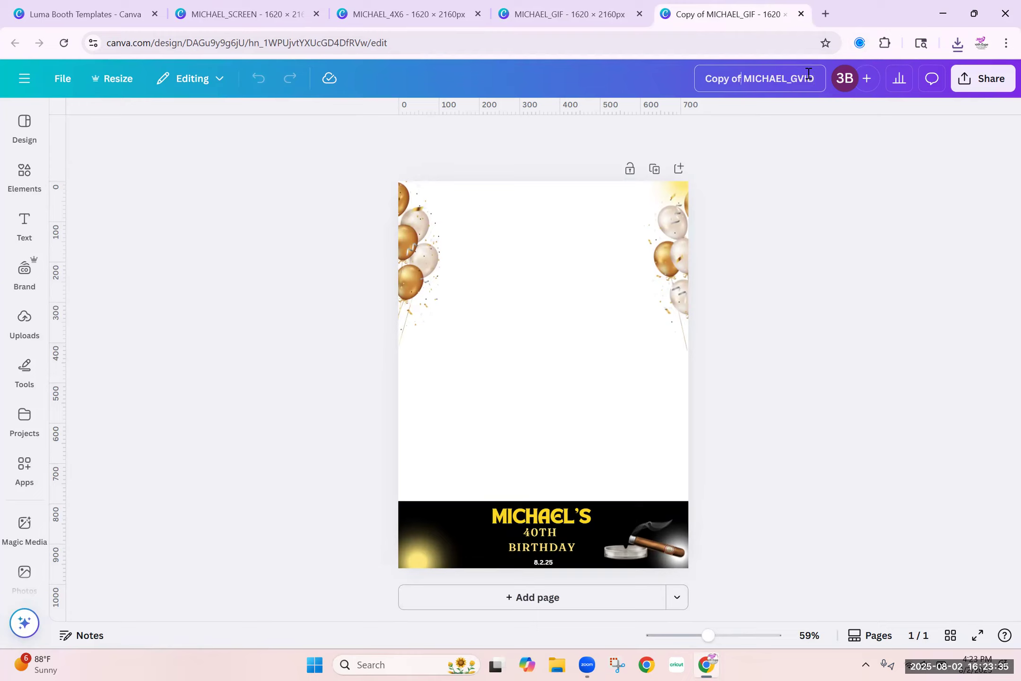
key(BackSpace)
key(BackSpace)
key(BackSpace)
key(BackSpace)
key(BackSpace)
key(BackSpace)
key(BackSpace)
key(BackSpace)
Step: Resize the GVID design itself to a custom size of 1080 × 1920 px
click(107, 81)
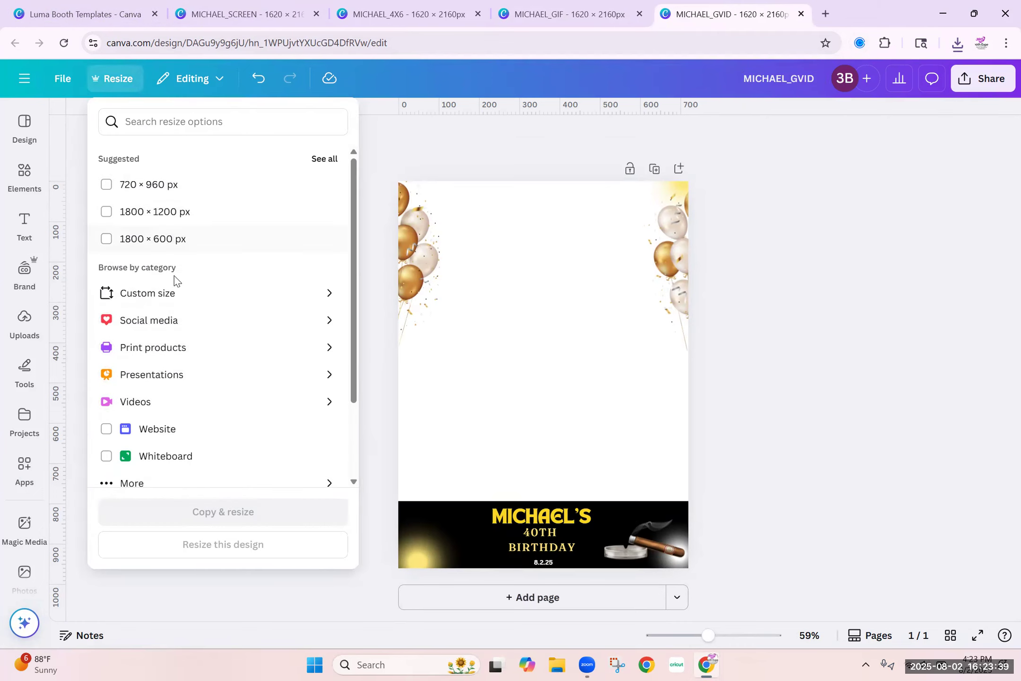
click(191, 295)
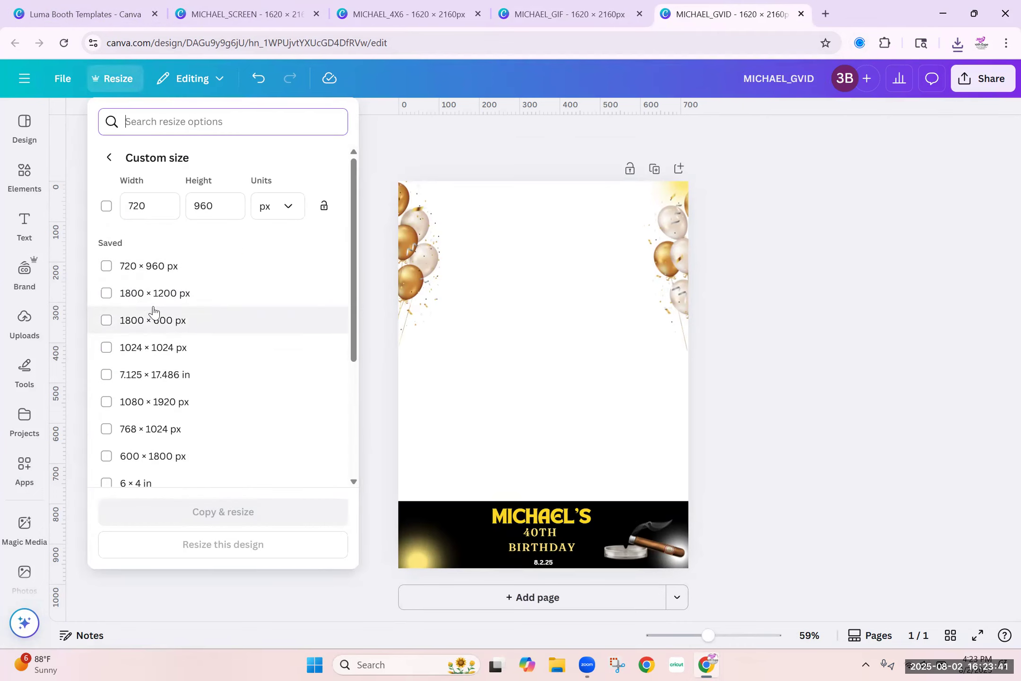
click(146, 206)
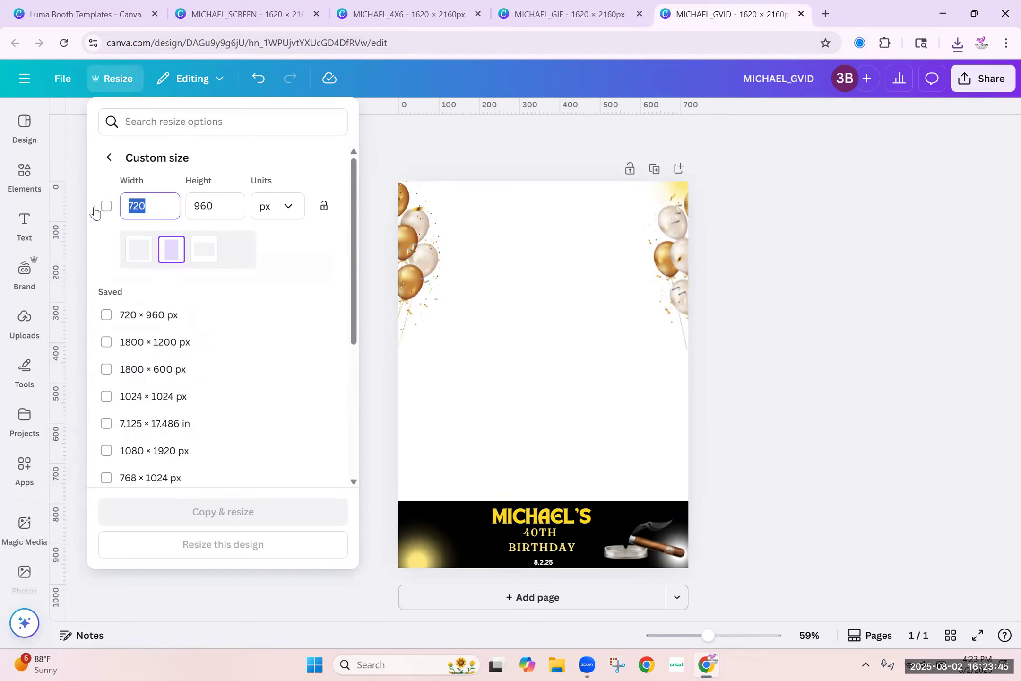
text(1080)
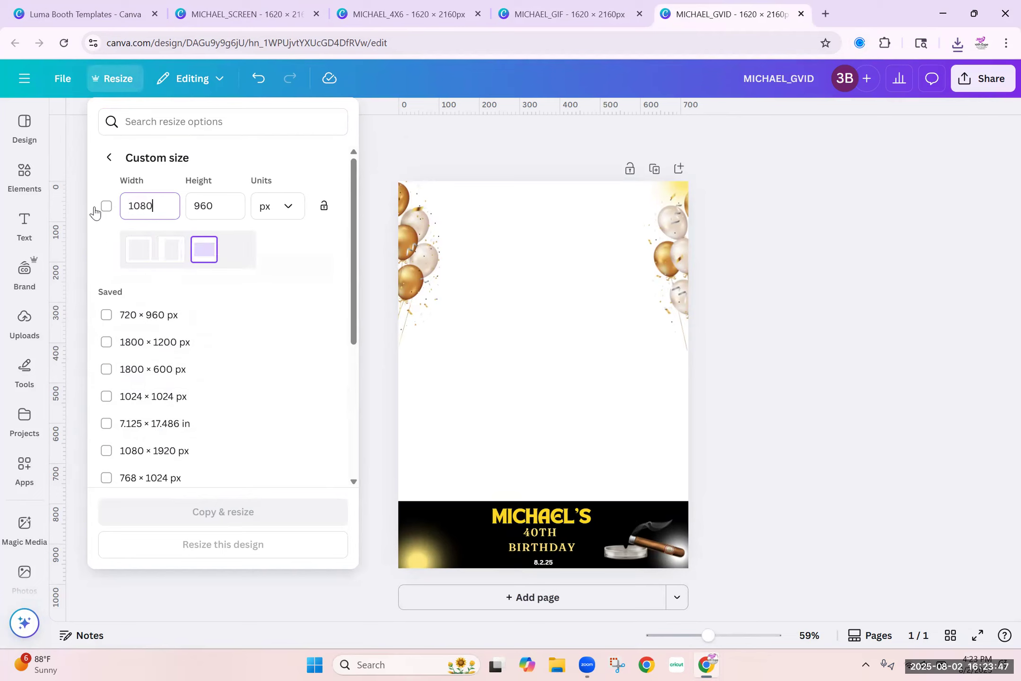
key(Tab)
text(1920)
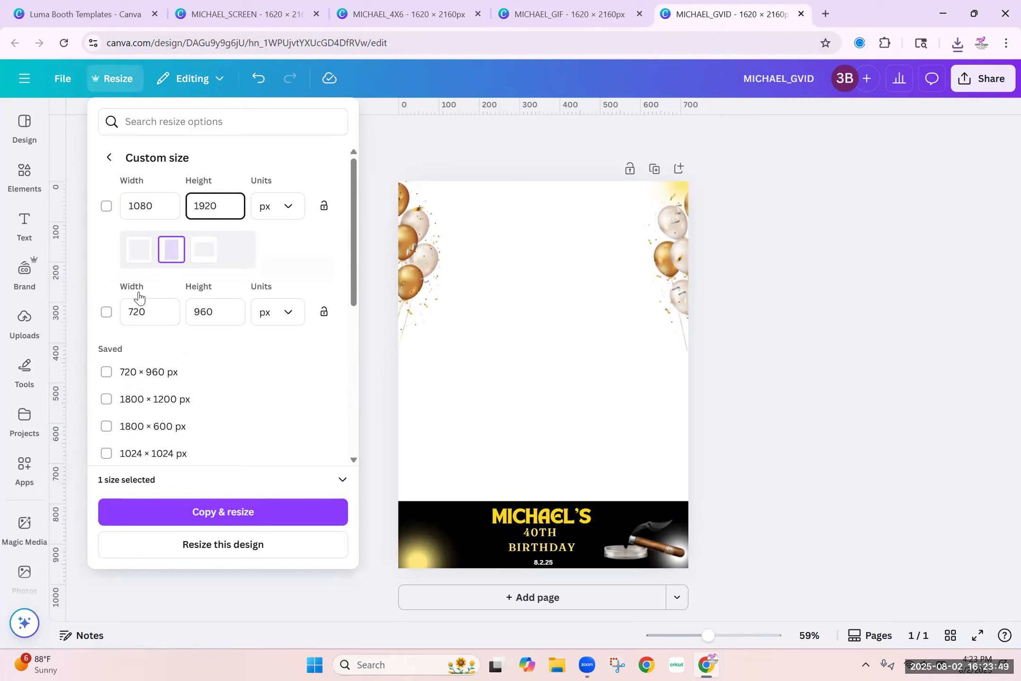
click(223, 545)
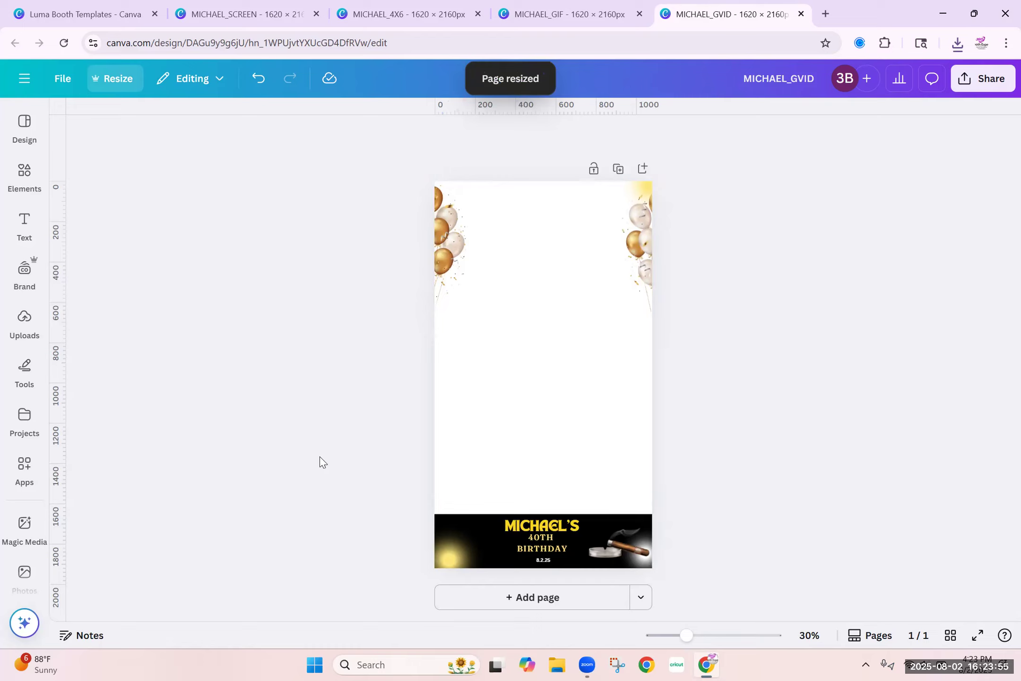
Step: Move the white glow further into the lower-right corner and the yellow glow further into the lower-left corner
click(614, 541)
mouse_move(644, 572)
mouse_down()
mouse_move(645, 594)
mouse_move(646, 580)
mouse_up()
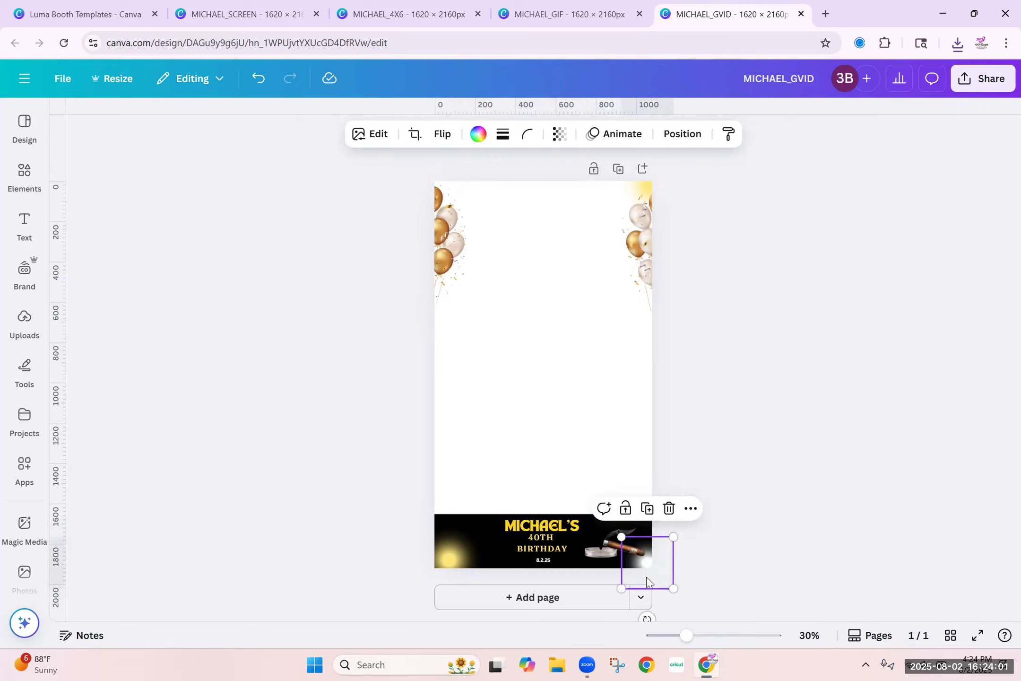
click(445, 560)
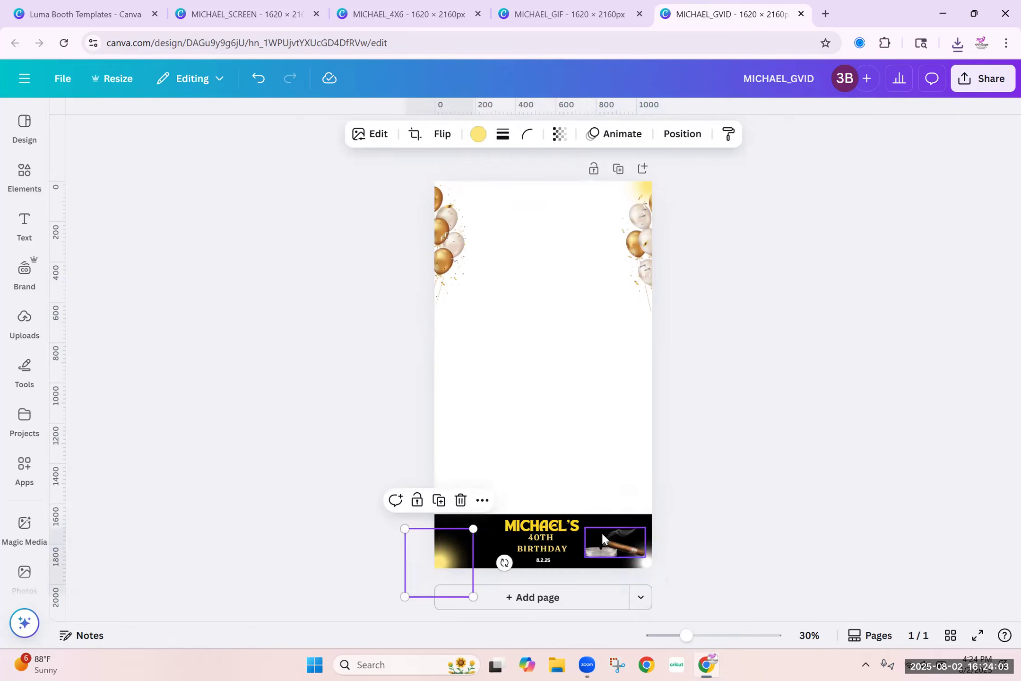
Step: Download the GVID overlay as a 1080 × 1920 px PNG with a transparent background
click(992, 85)
click(781, 316)
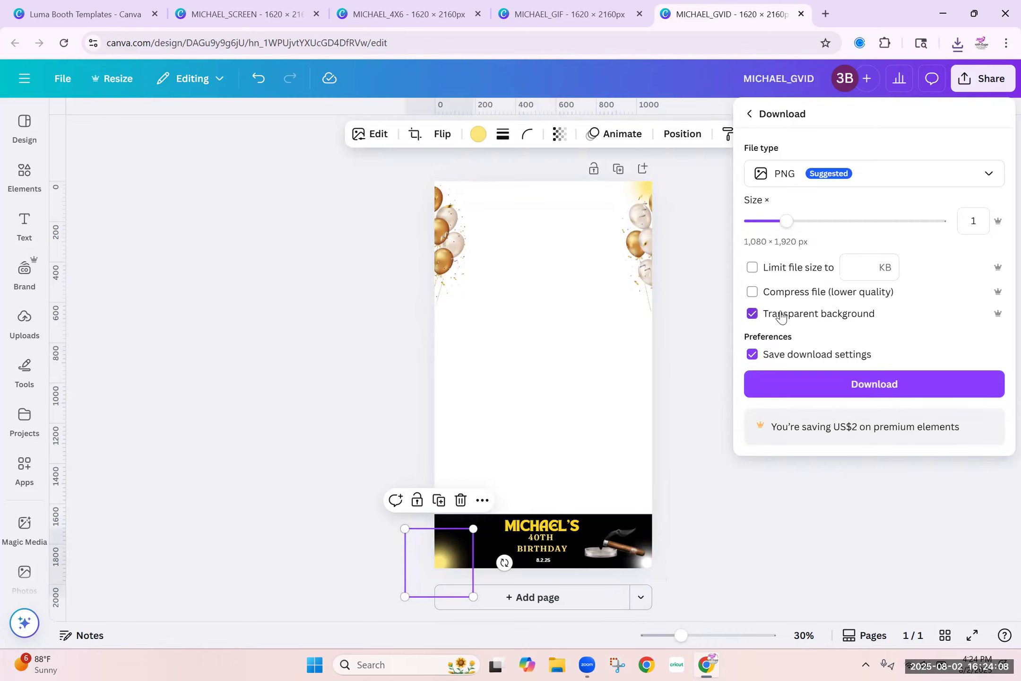
click(863, 391)
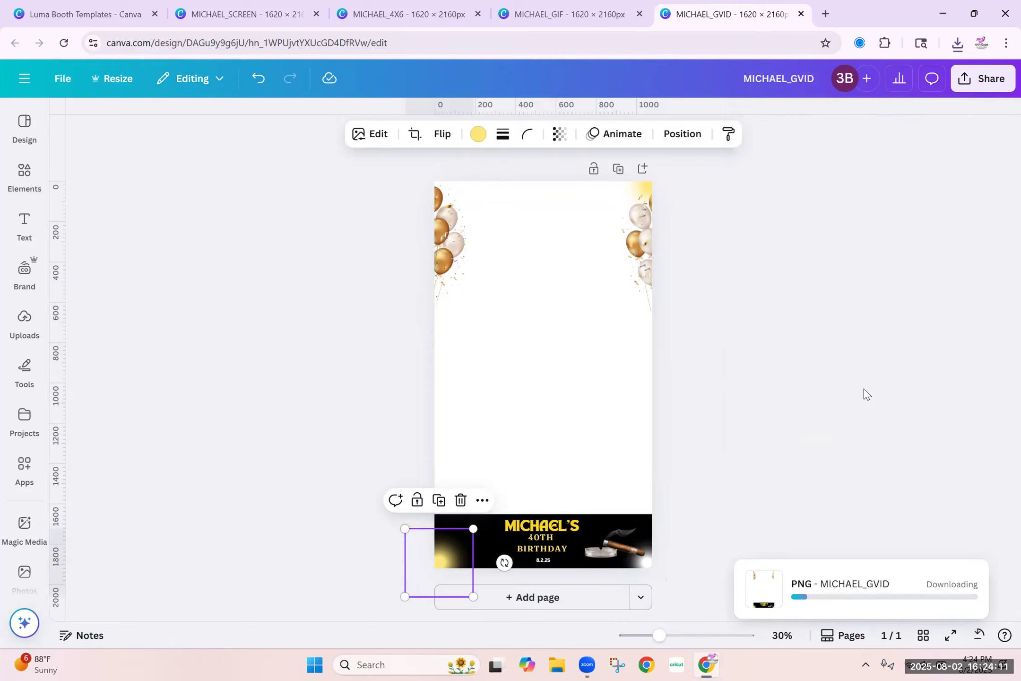